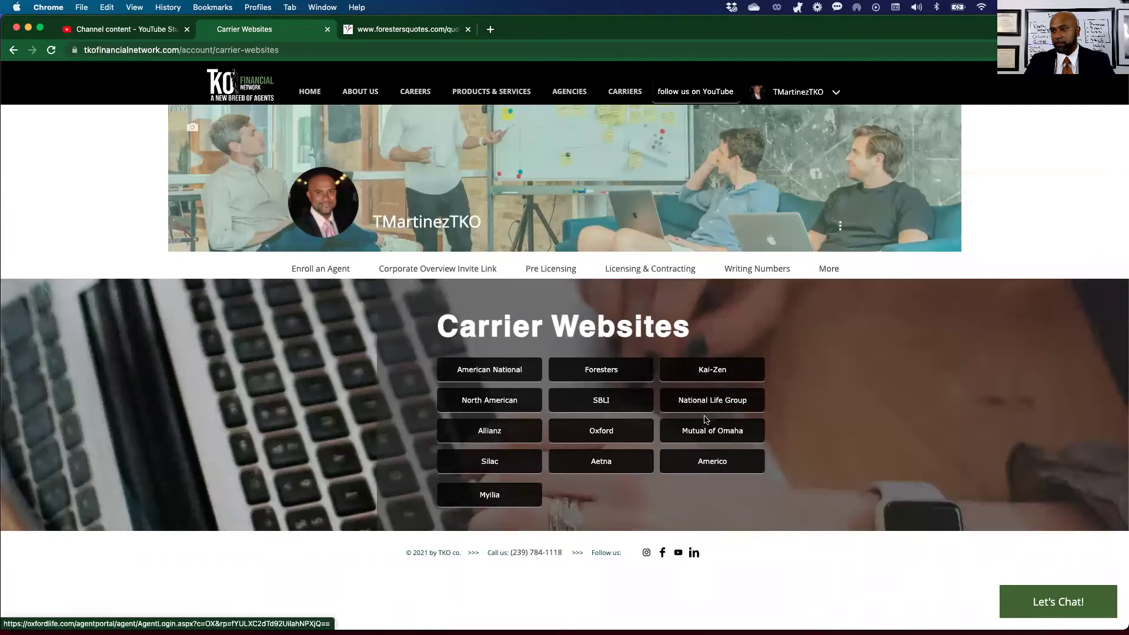
Go from Our I.M.O to the UMS website and sign in with the broker's e-mail.
mouse_move(827, 265)
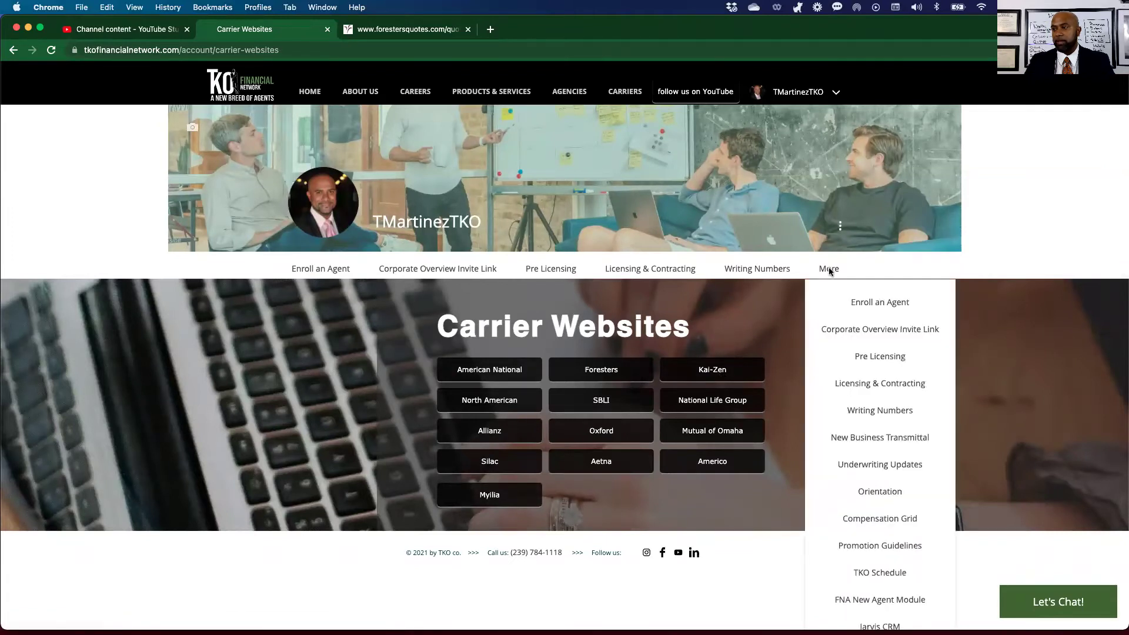
scroll(832, 430, "down", 5)
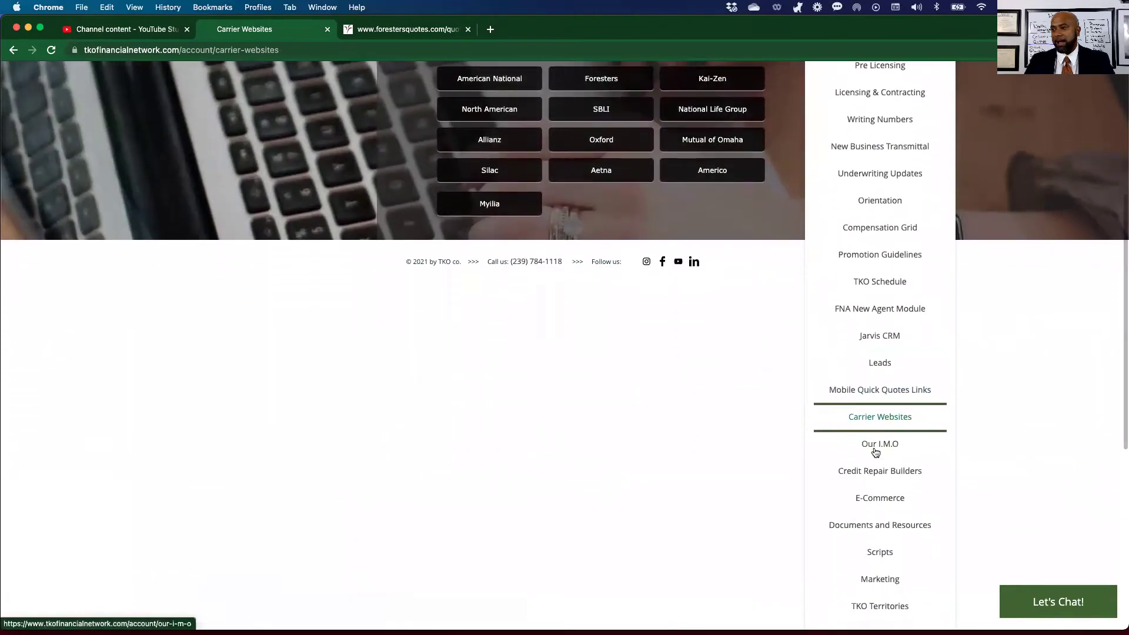
left_click(875, 451)
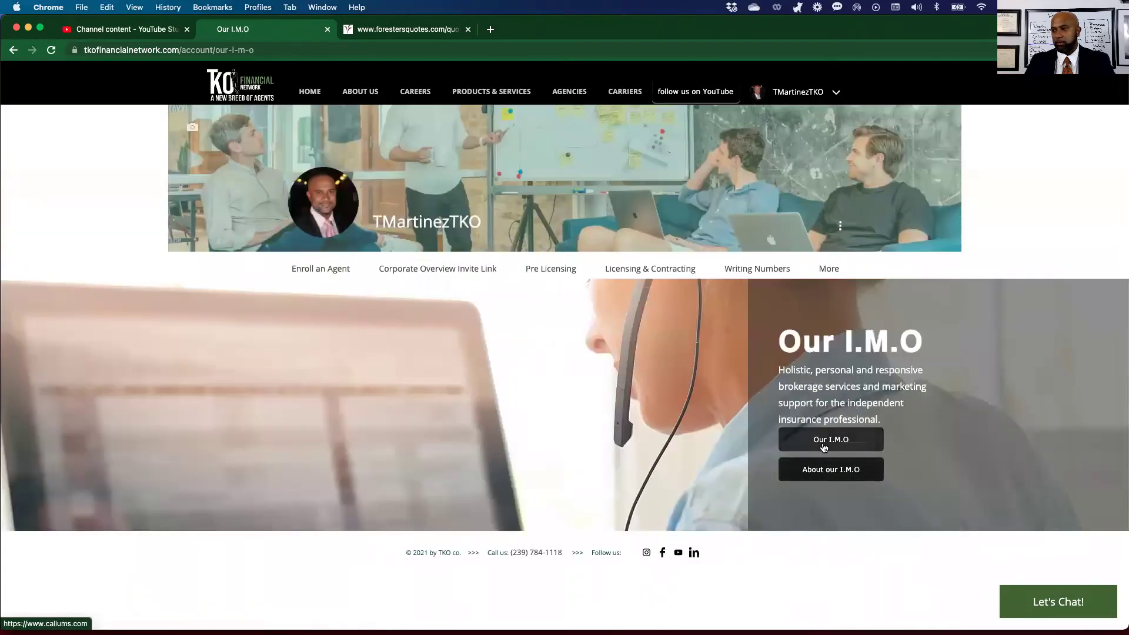
left_click(823, 447)
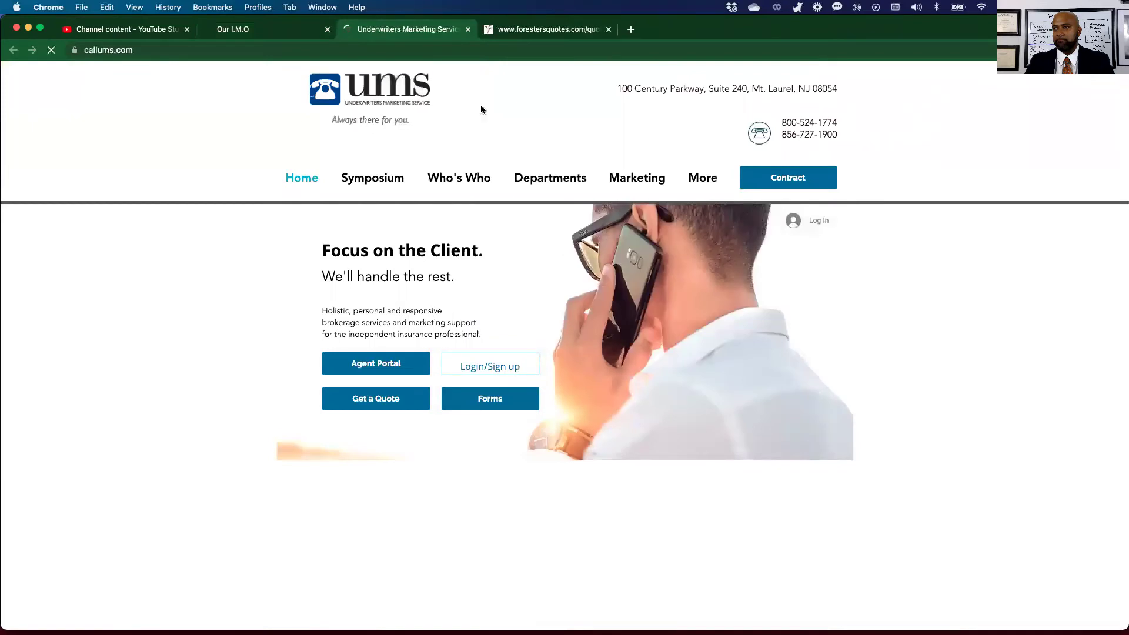
left_click(493, 368)
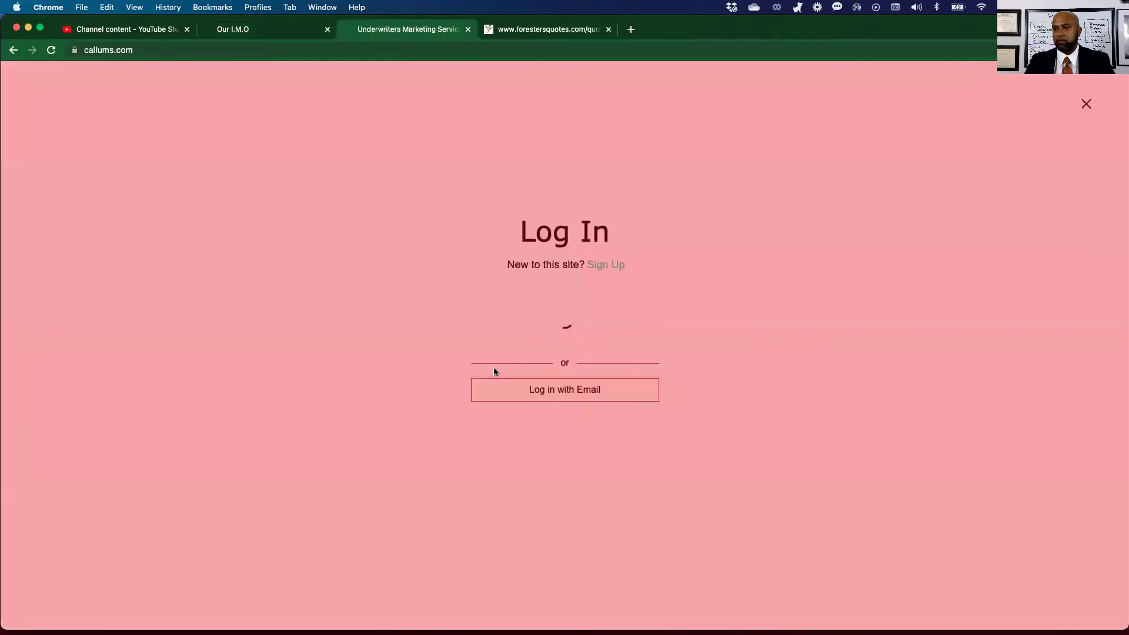
left_click(559, 398)
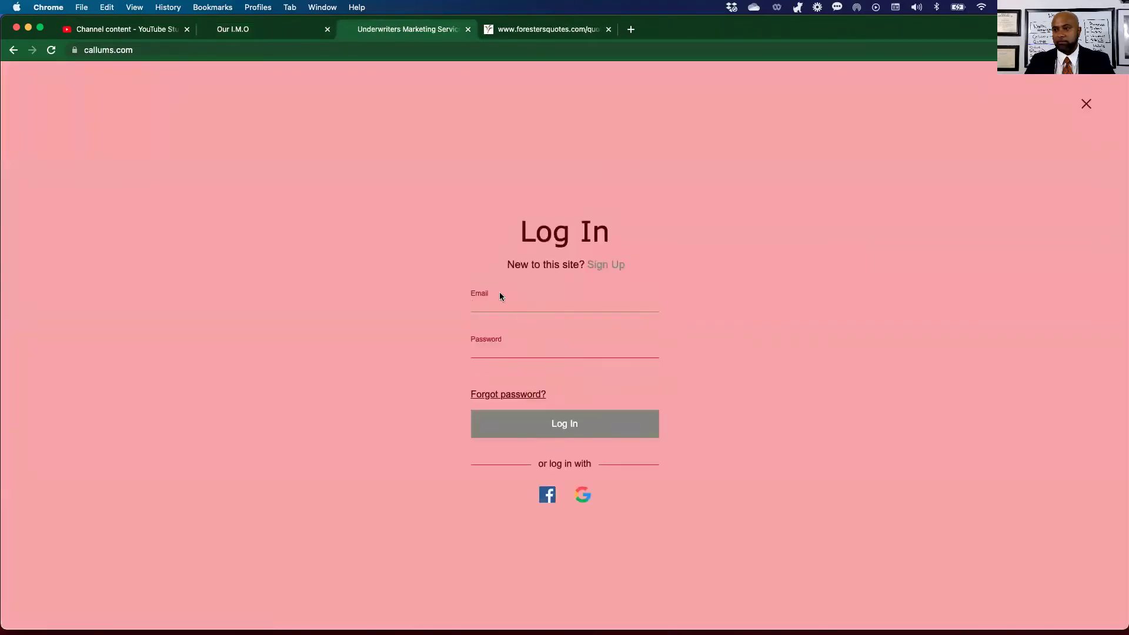
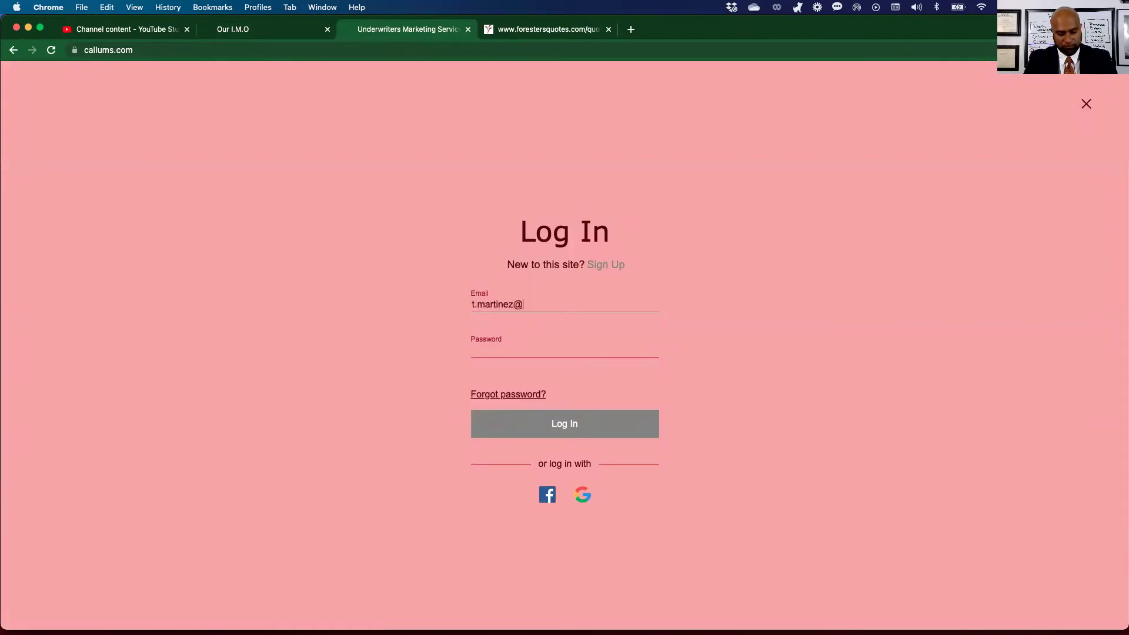
key("Tab")
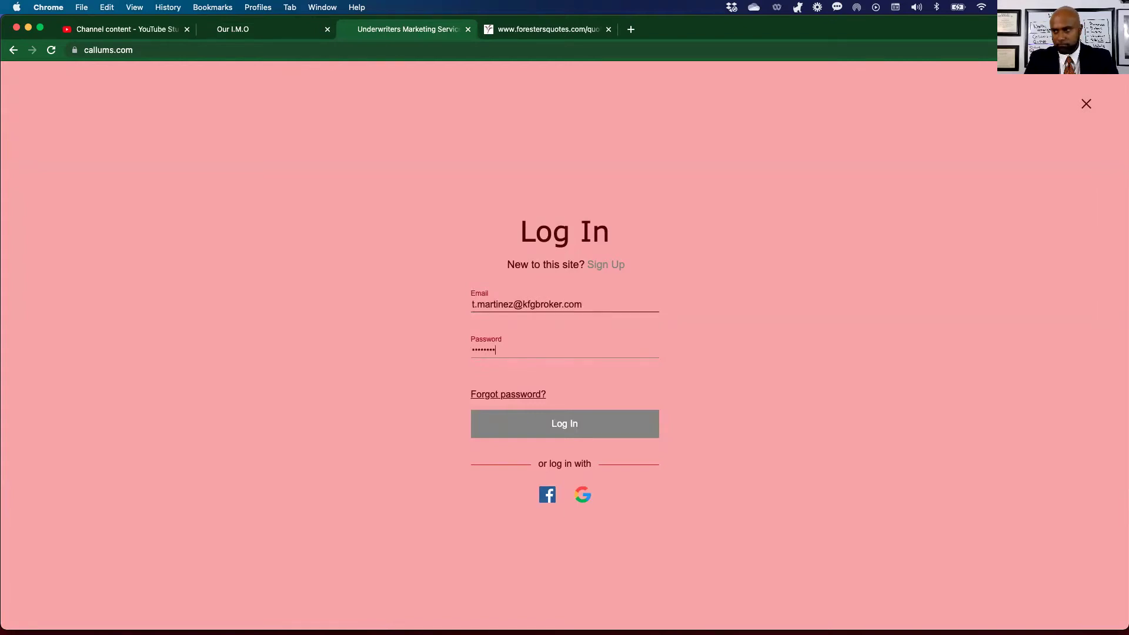
key("Return")
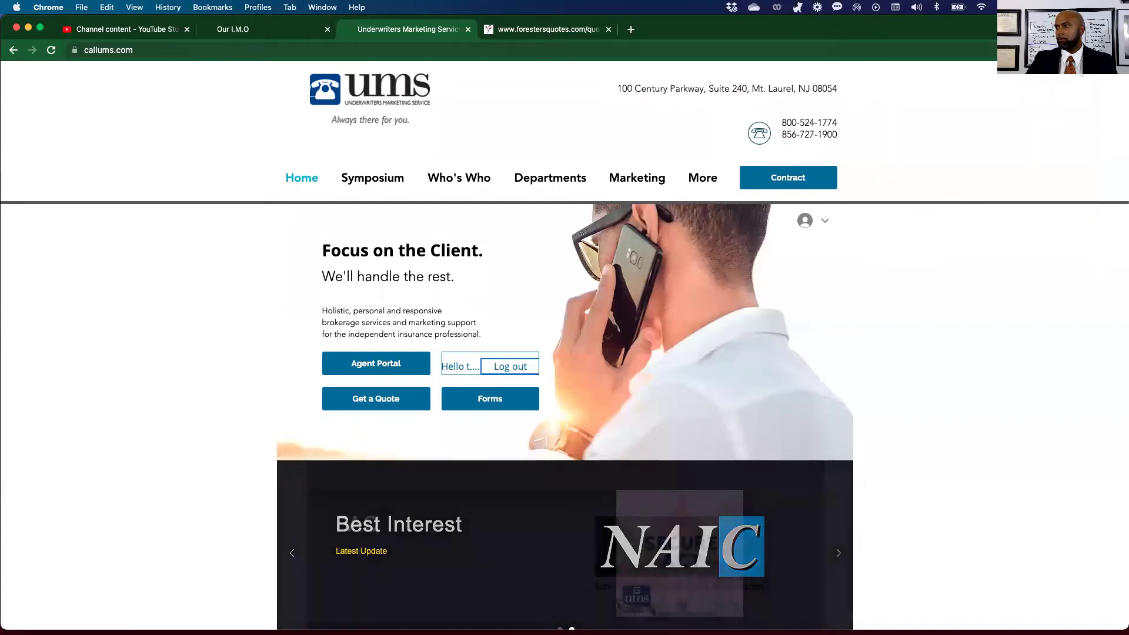
Open UMS E-App Services and launch the iGo e-App login page.
mouse_move(704, 180)
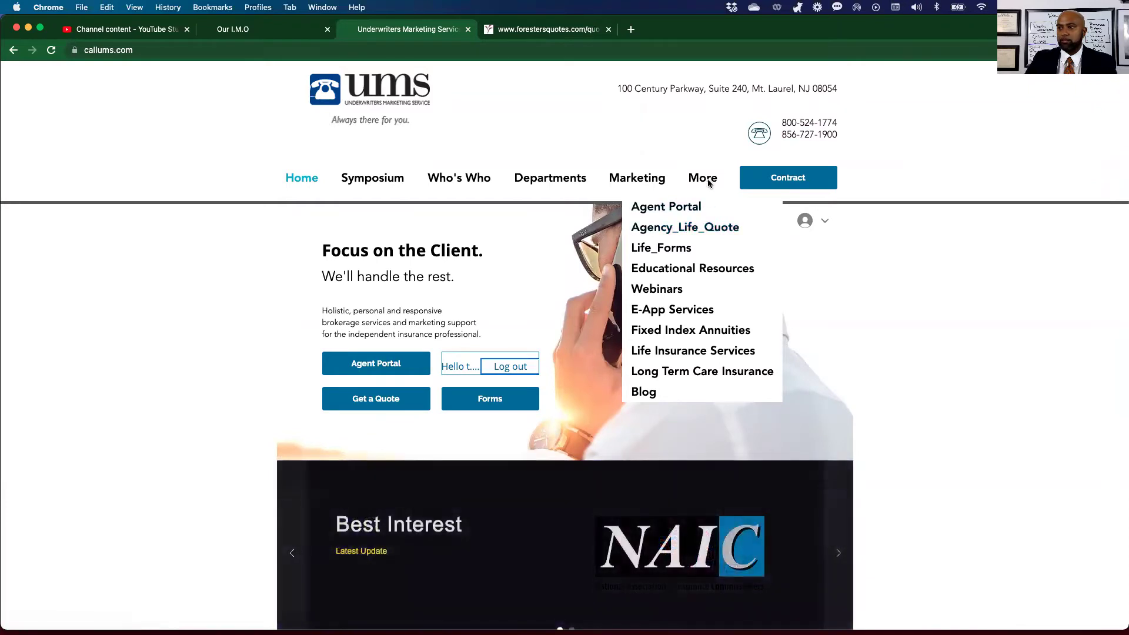
left_click(666, 314)
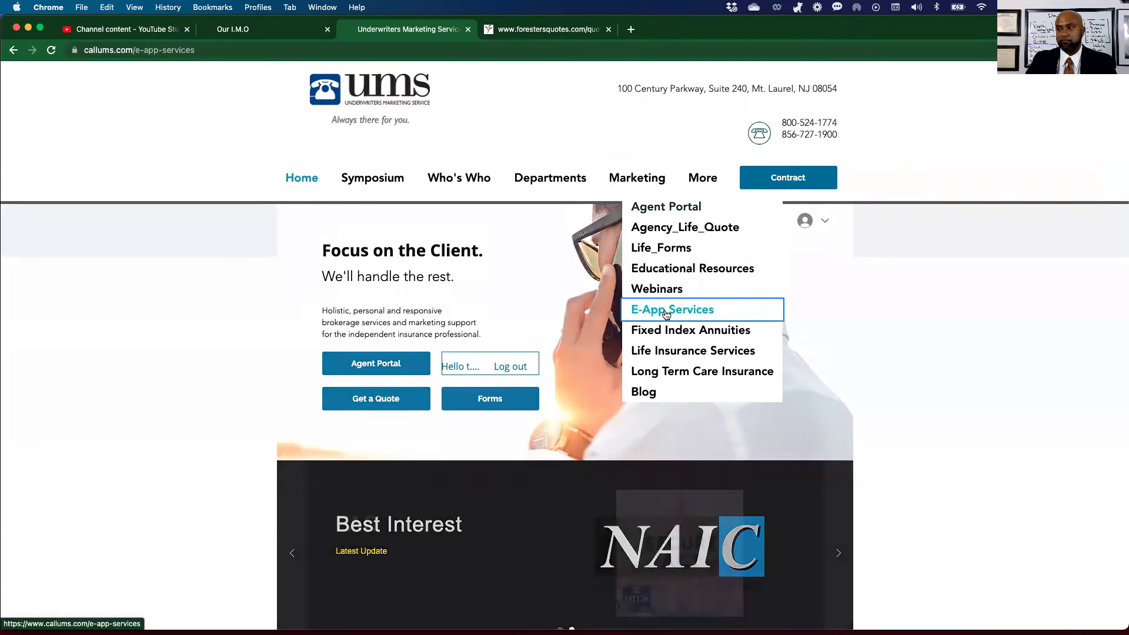
scroll(525, 363, "down", 3)
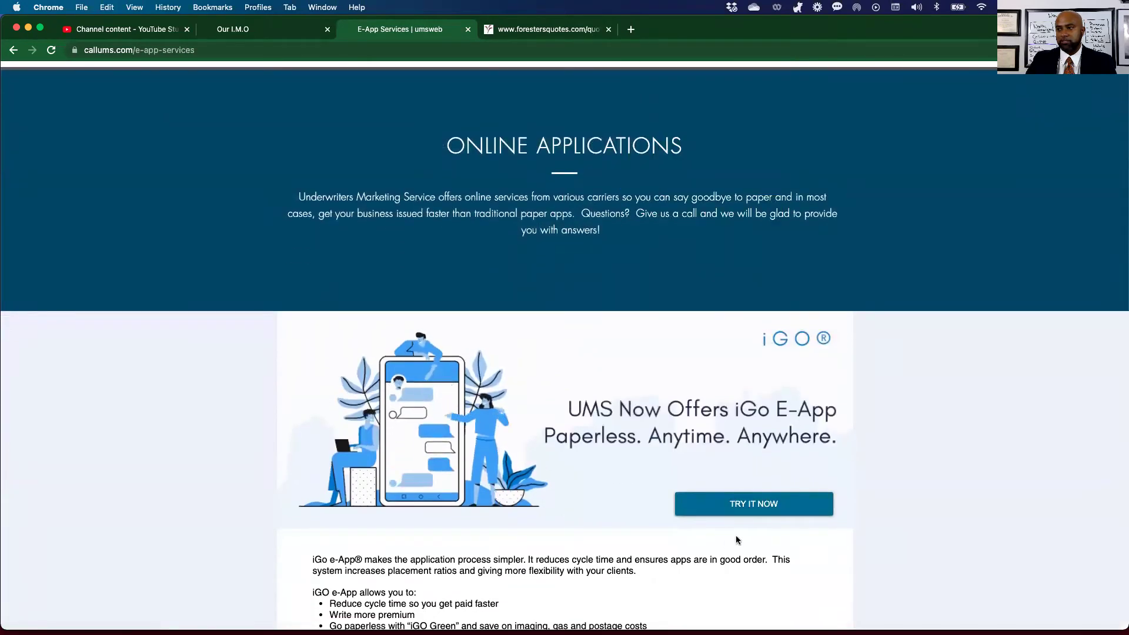
left_click(755, 504)
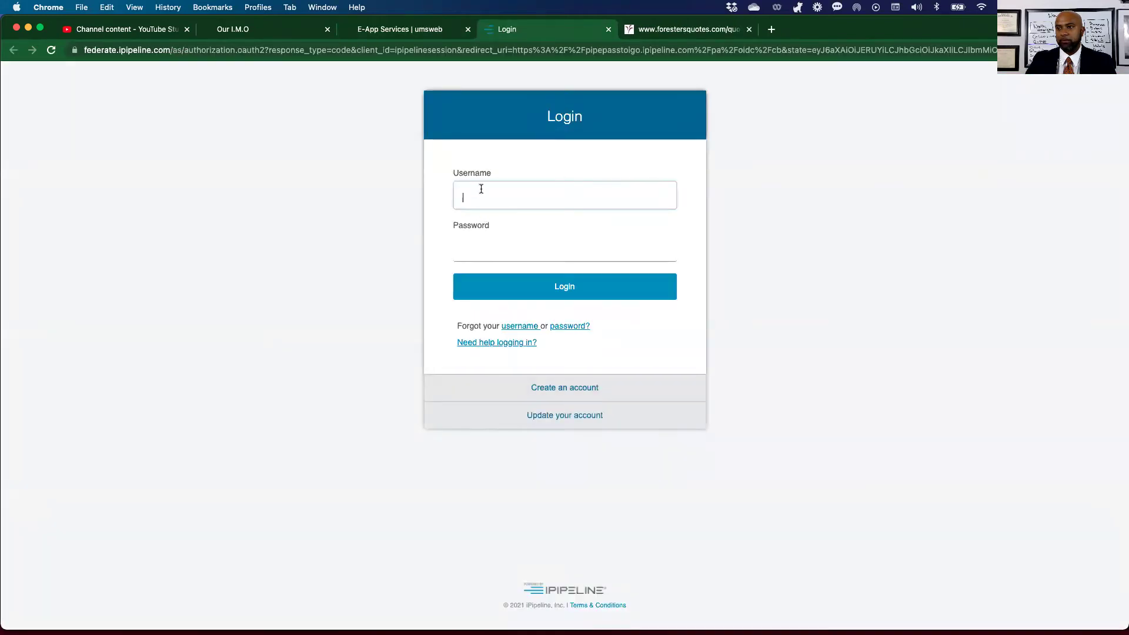
Move focus between the username and password fields of the login form.
left_click(515, 255)
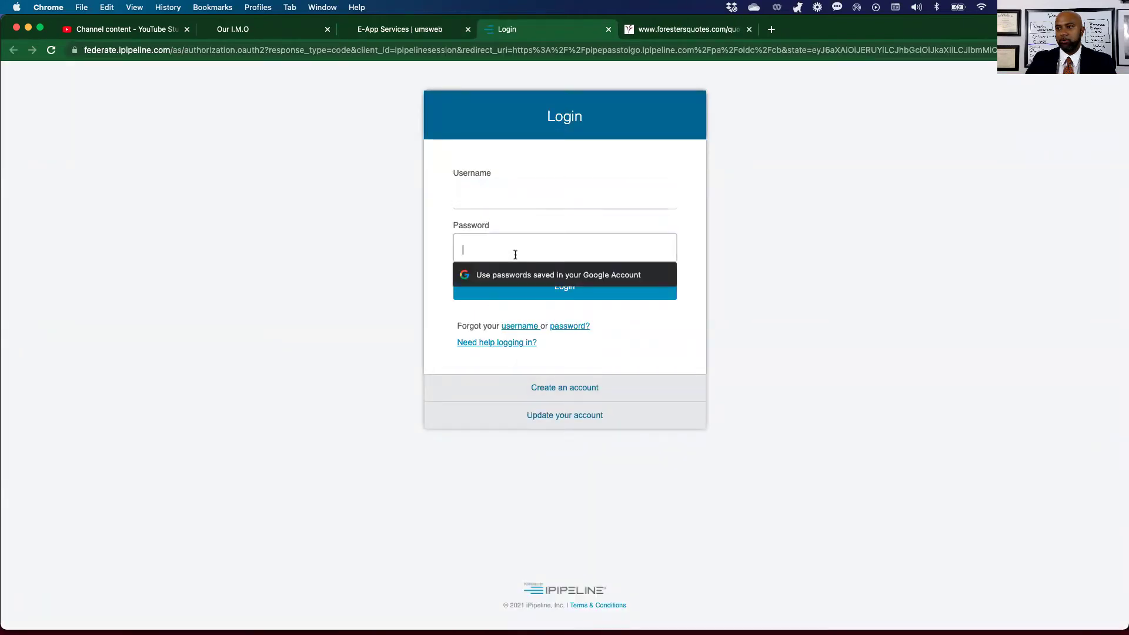
left_click(474, 192)
left_click(466, 248)
left_click(475, 182)
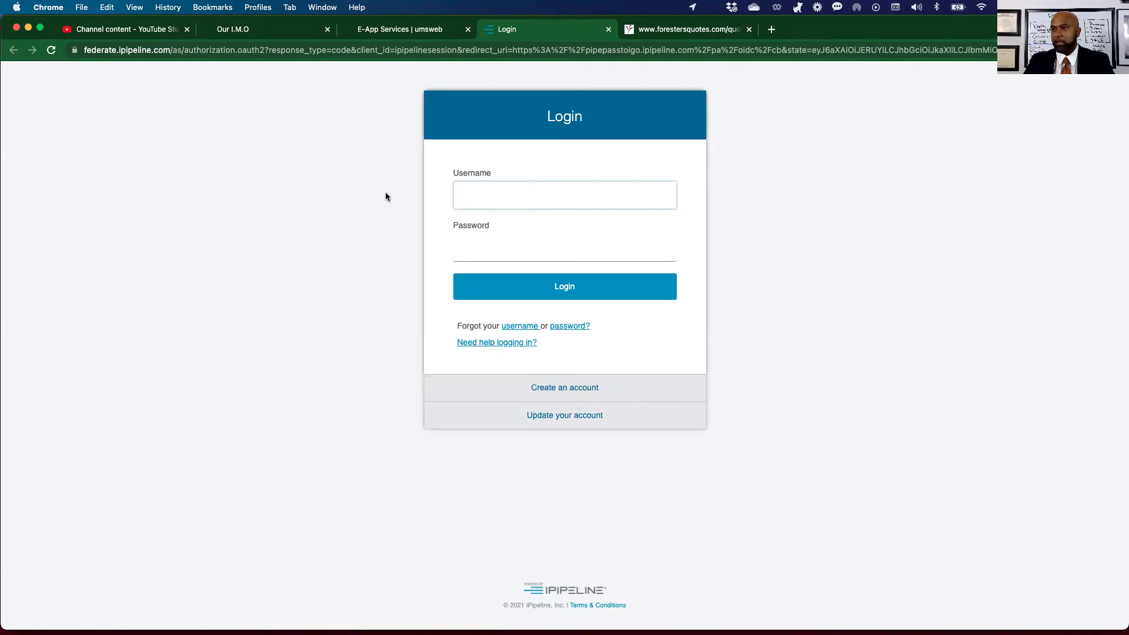
left_click(482, 243)
left_click(343, 186)
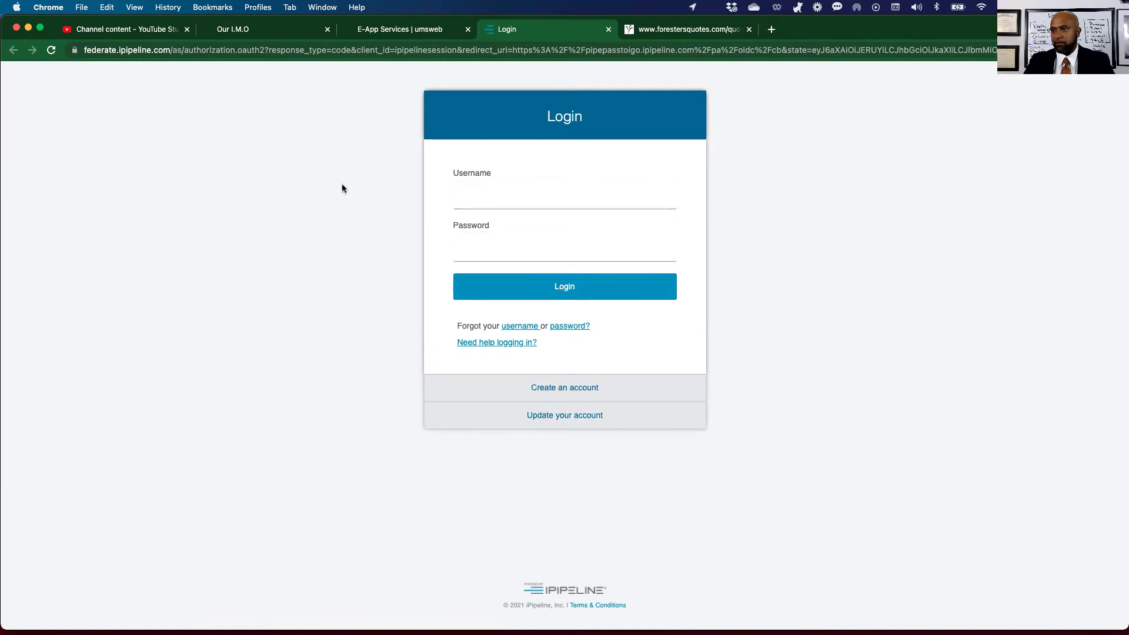
Sign in to Google with the broker's saved account and its password.
left_click(1097, 50)
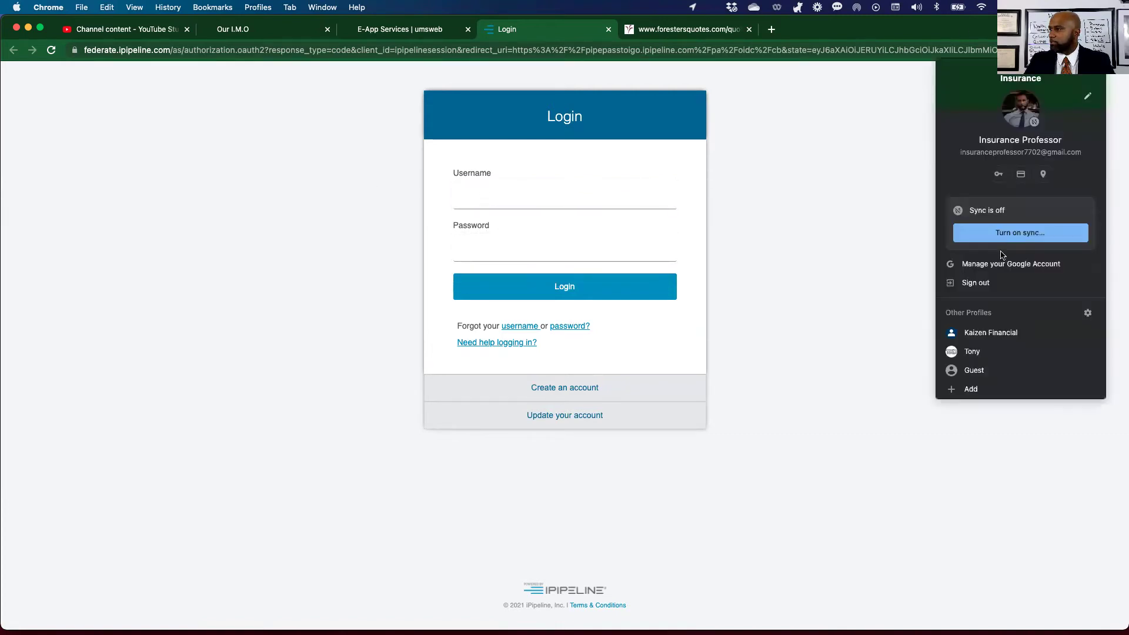
left_click(976, 283)
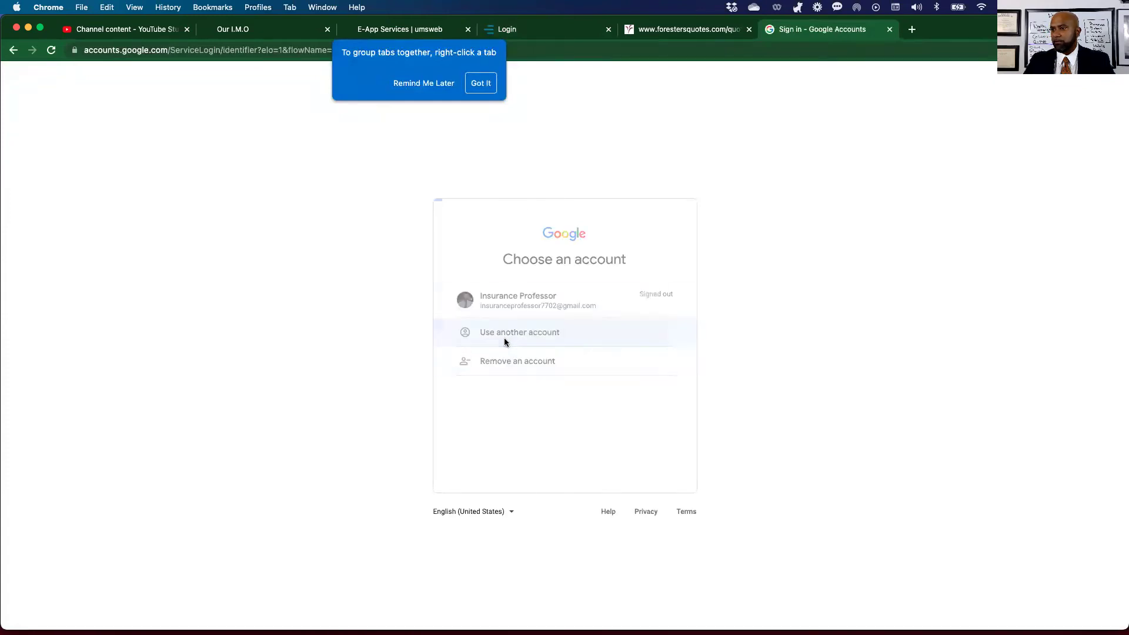
left_click(504, 343)
left_click(491, 324)
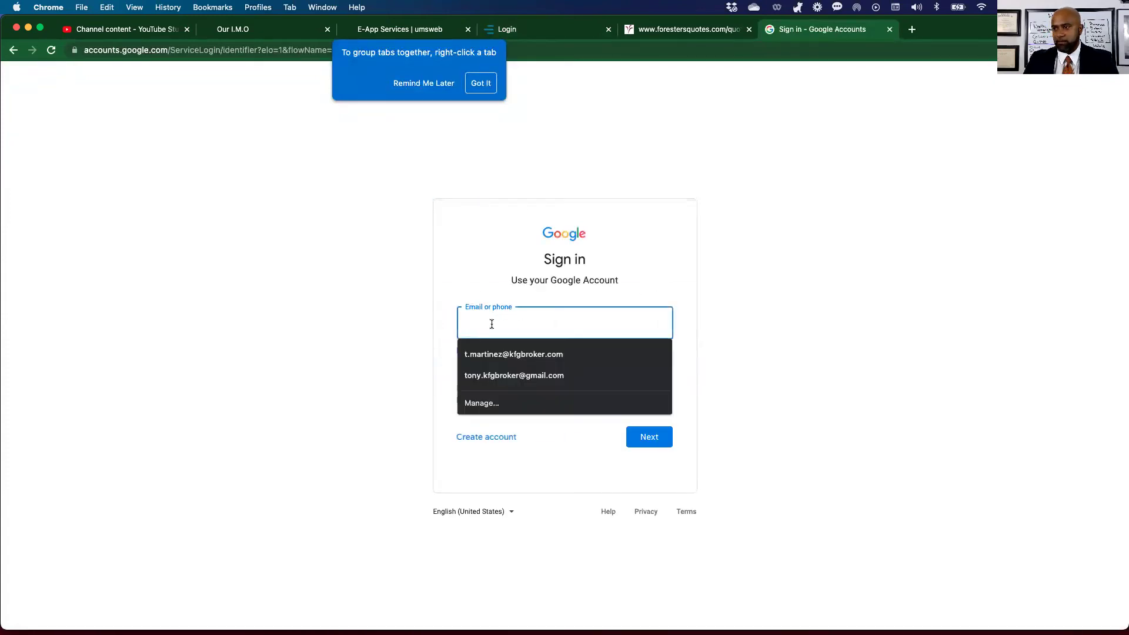
left_click(514, 375)
left_click(650, 436)
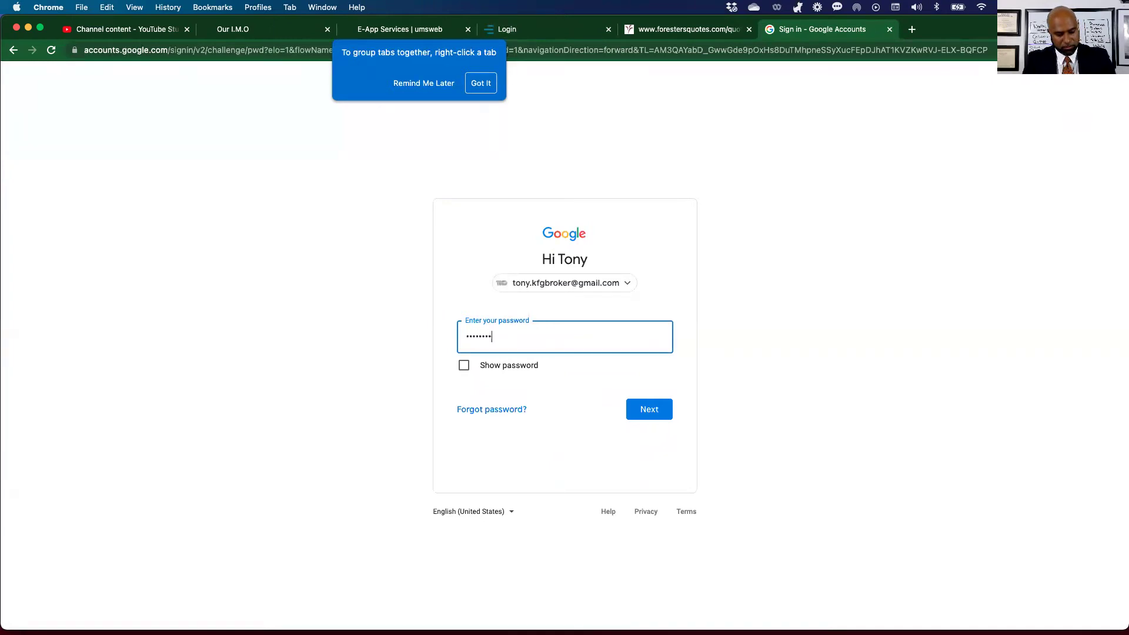
key("Return")
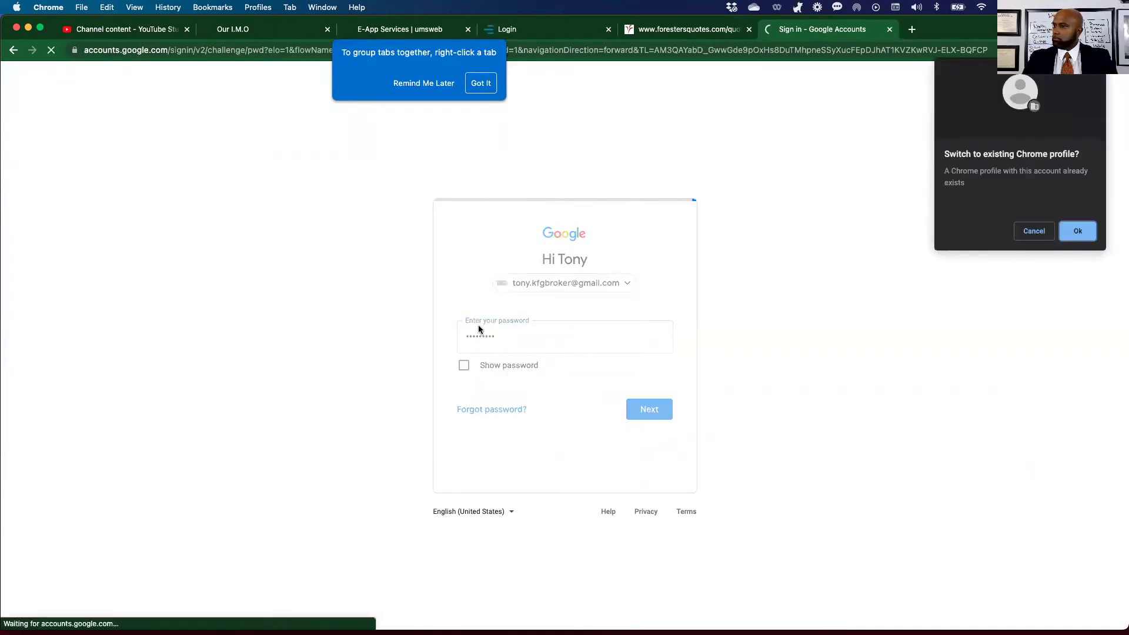
Decline the Chrome profile switch, dismiss the tab tip, and return to the Our I.M.O page.
left_click(1028, 234)
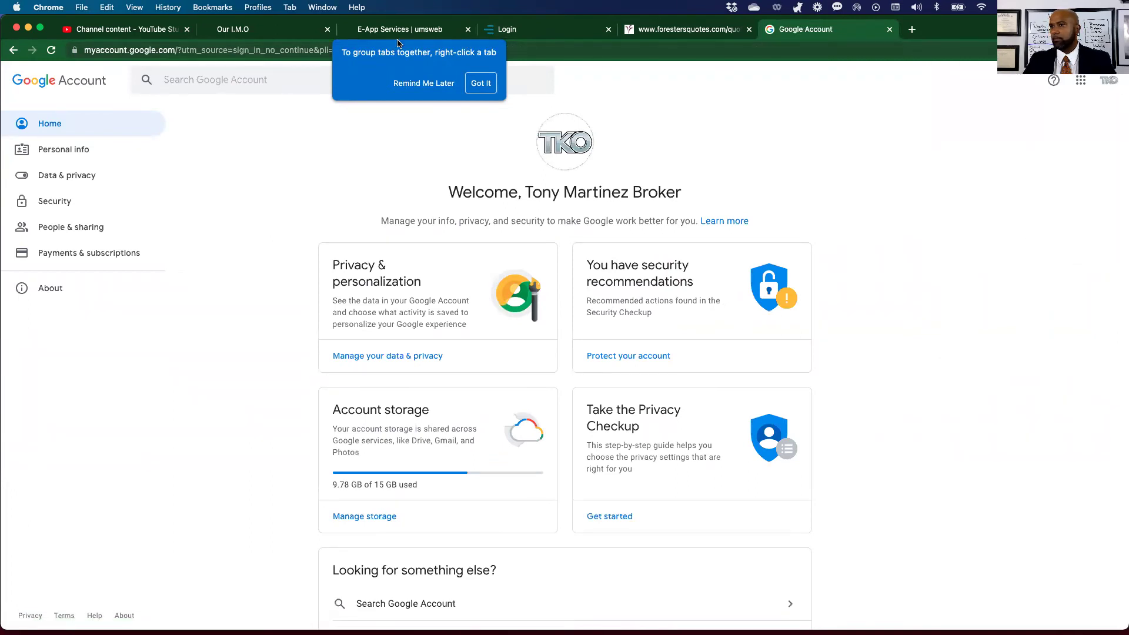
left_click(480, 83)
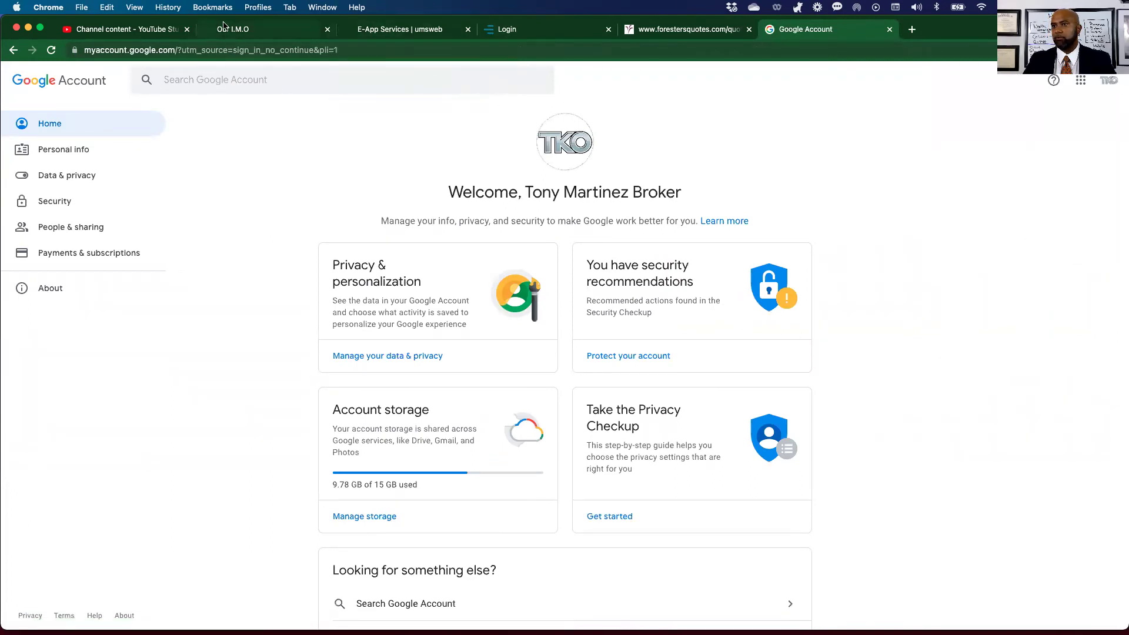
left_click(232, 29)
left_click(818, 91)
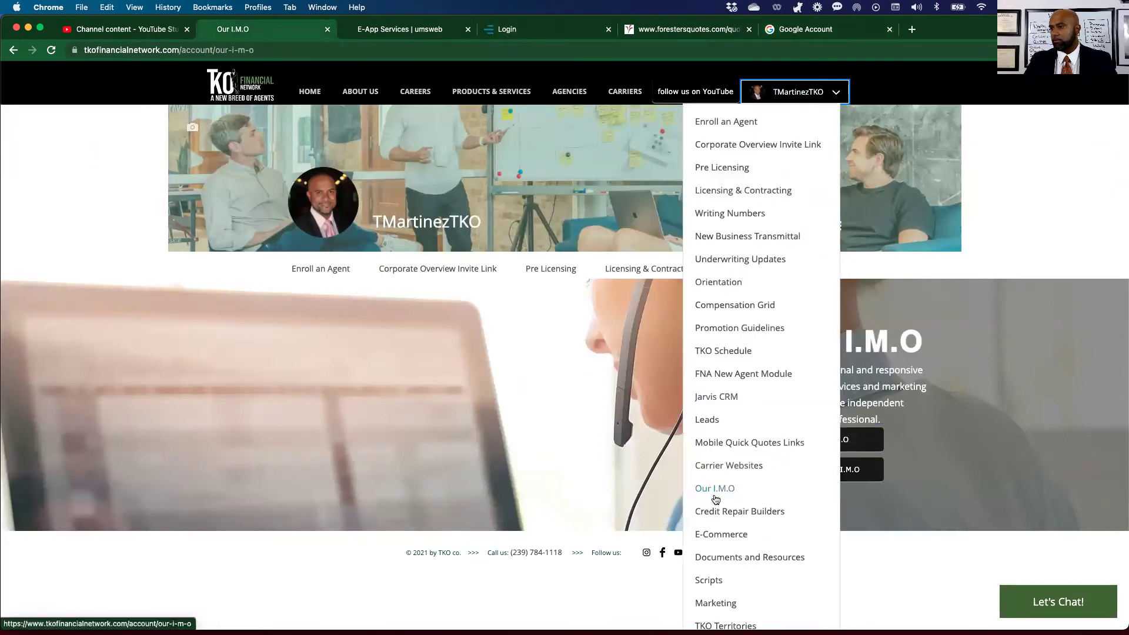
Reopen UMS E-App Services and the iGo login page, then close the login tab and Chrome.
left_click(844, 441)
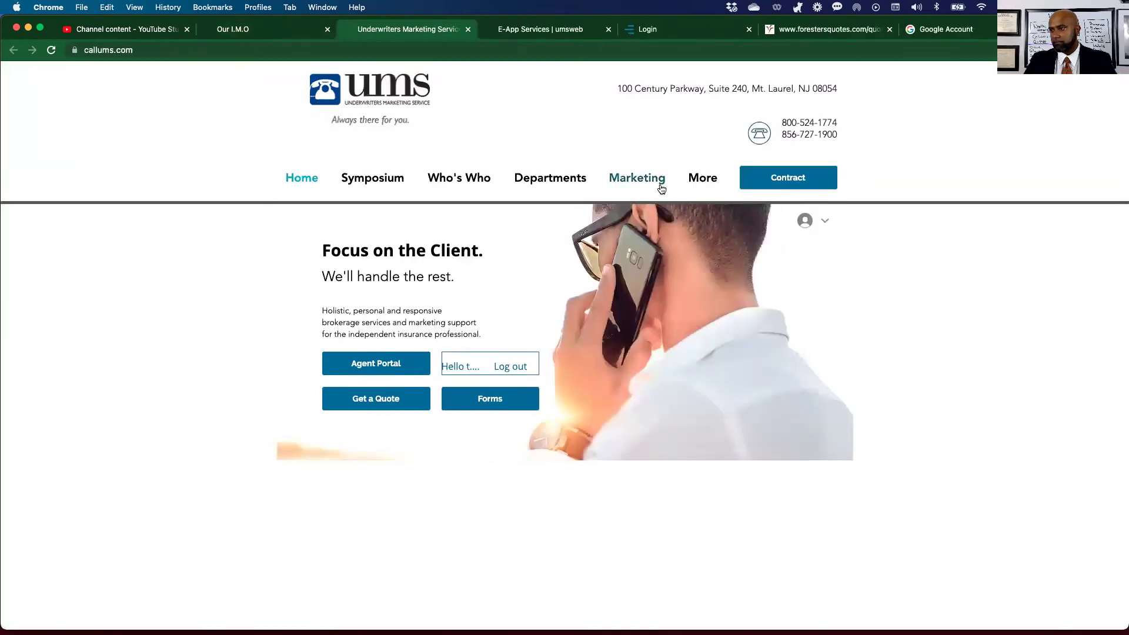
mouse_move(695, 179)
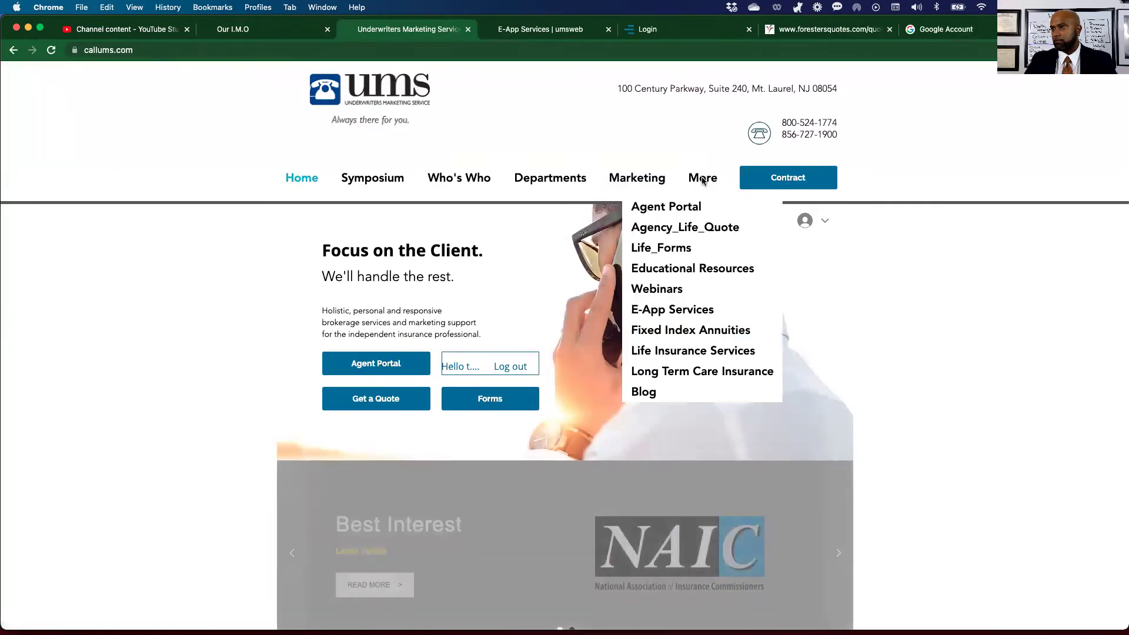
left_click(663, 309)
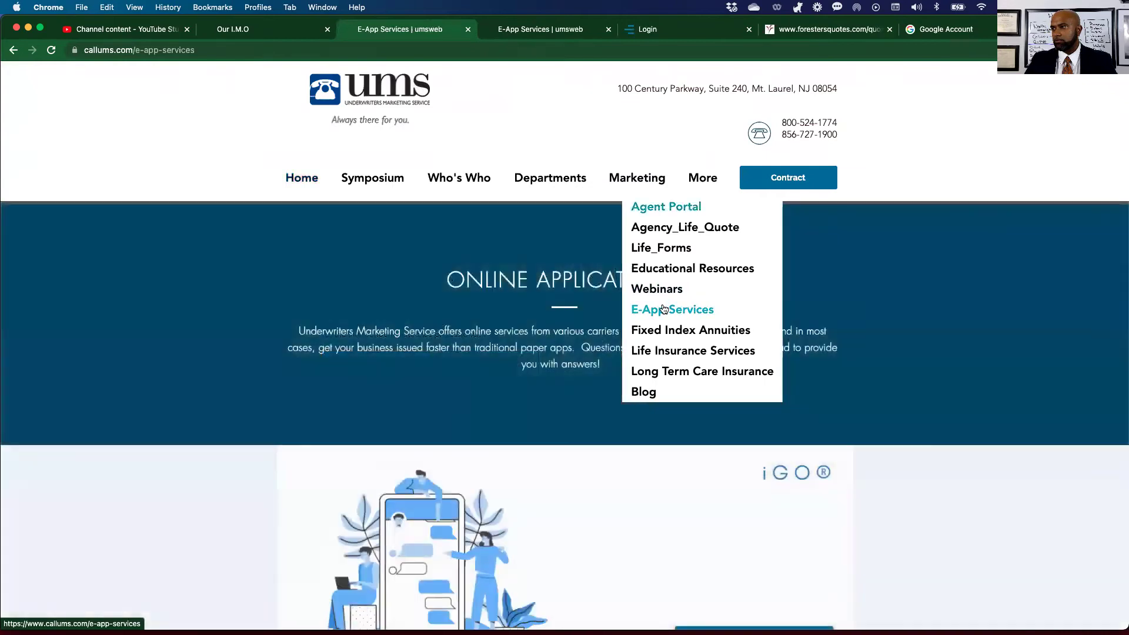
scroll(486, 371, "down", 3)
left_click(542, 436)
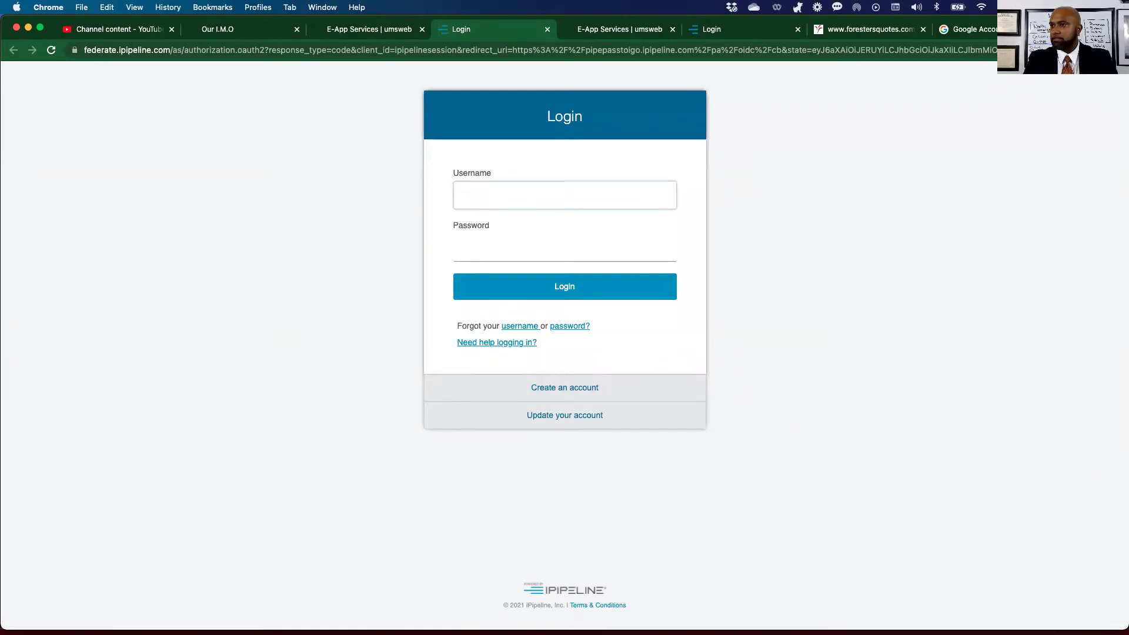
left_click(546, 29)
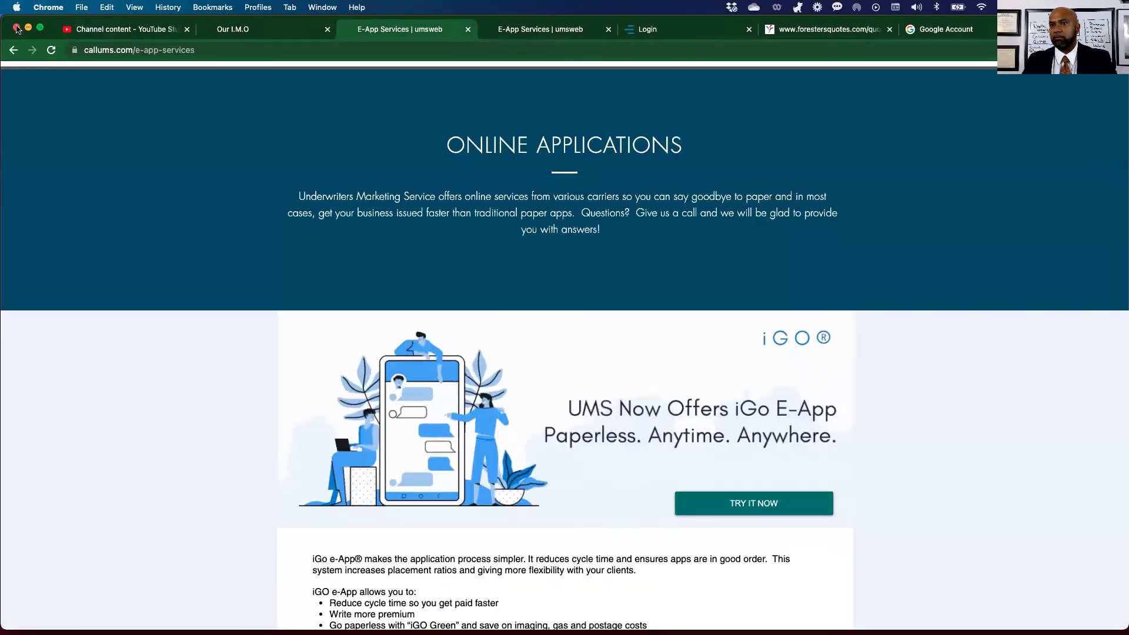
left_click(17, 28)
Relaunch Chrome with the Person 1 profile.
mouse_move(318, 618)
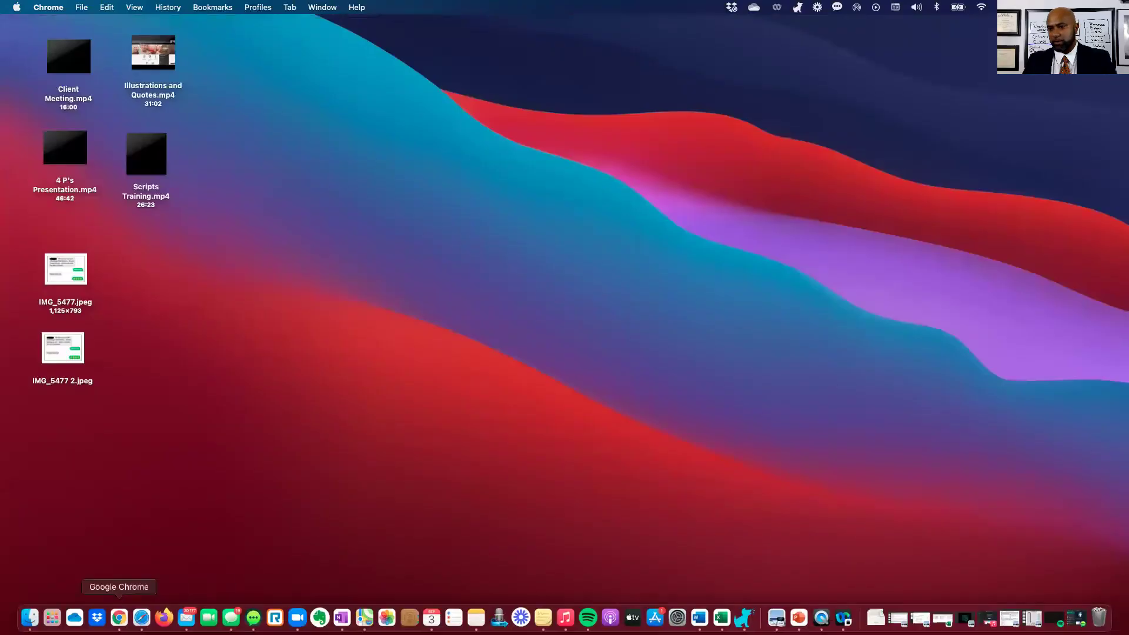
left_click(119, 617)
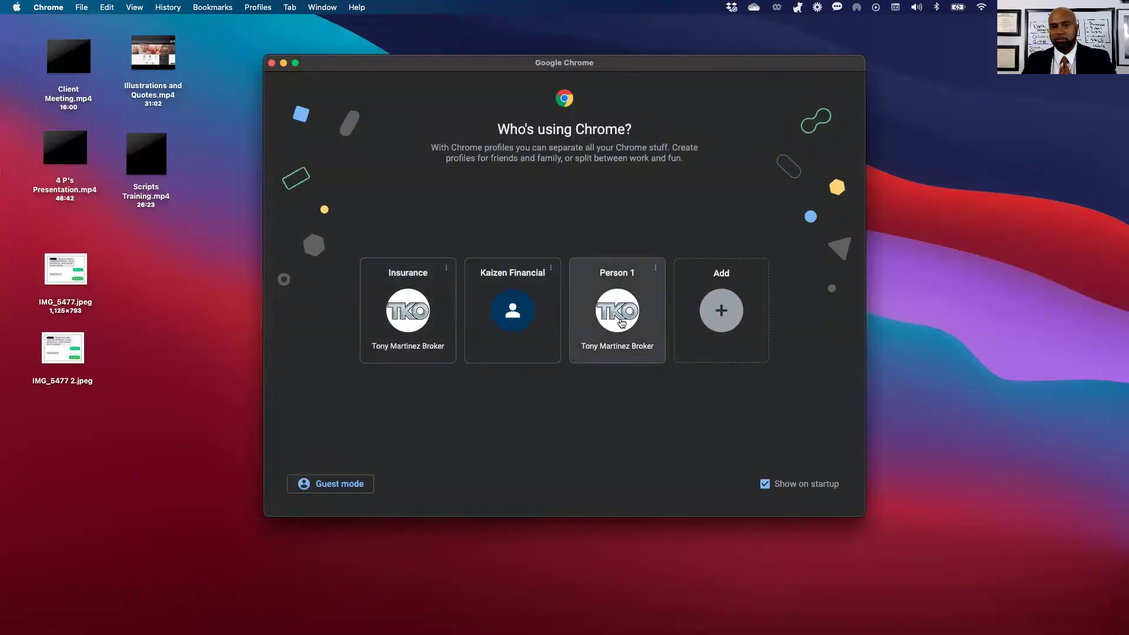
left_click(621, 322)
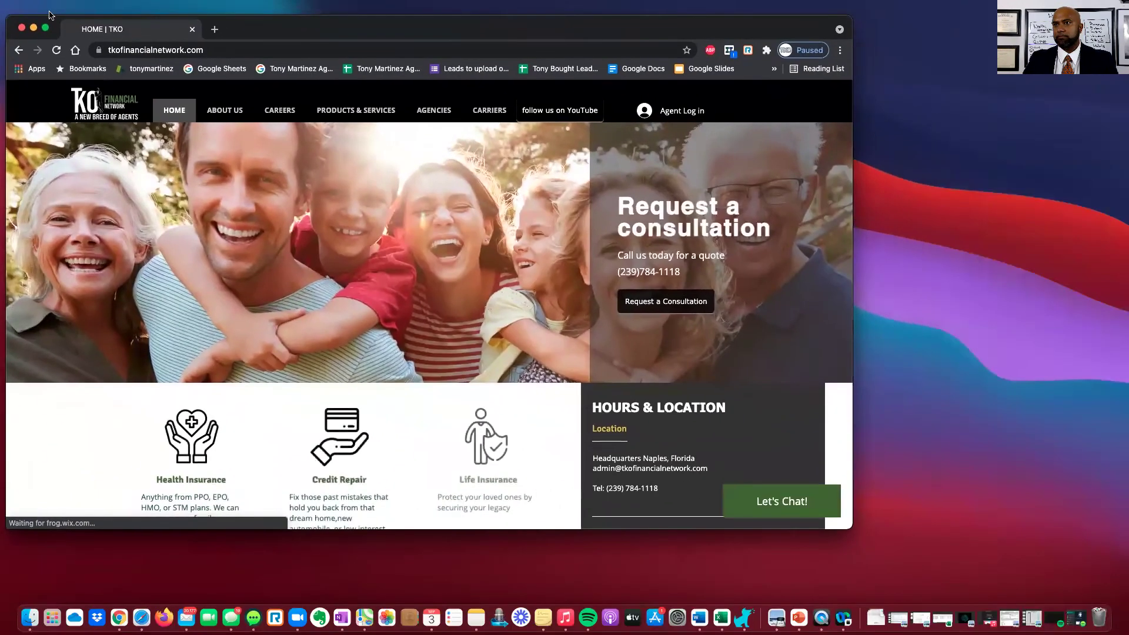
Bring the Chrome window forward and enlarge it to fill the screen.
key("ctrl+Up")
left_click(265, 207)
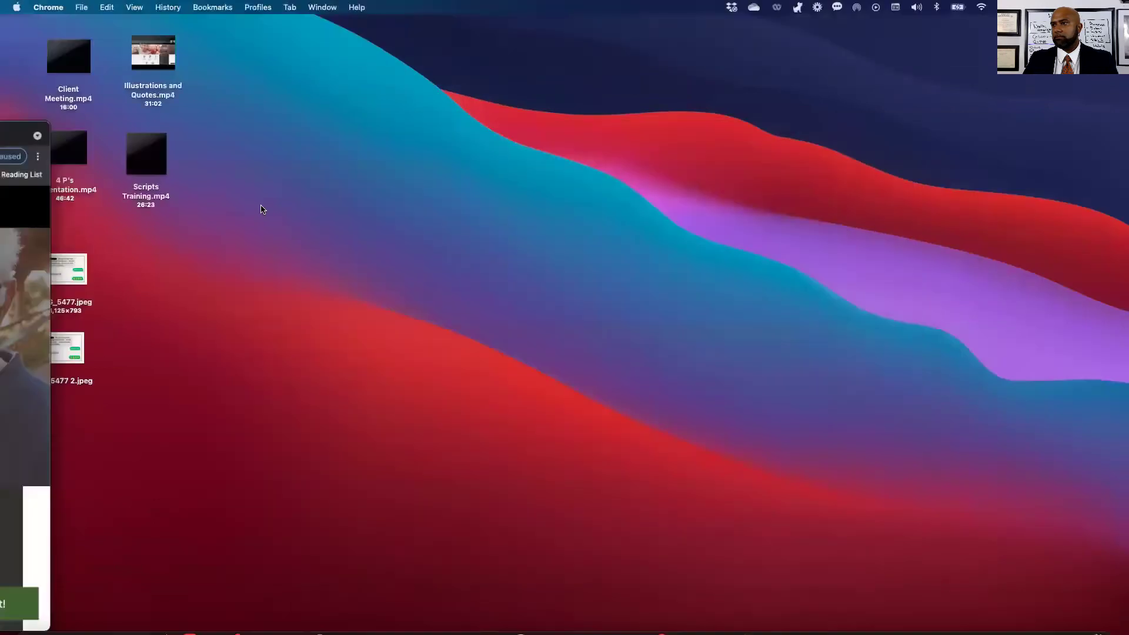
left_click_drag(335, 36, 347, 36)
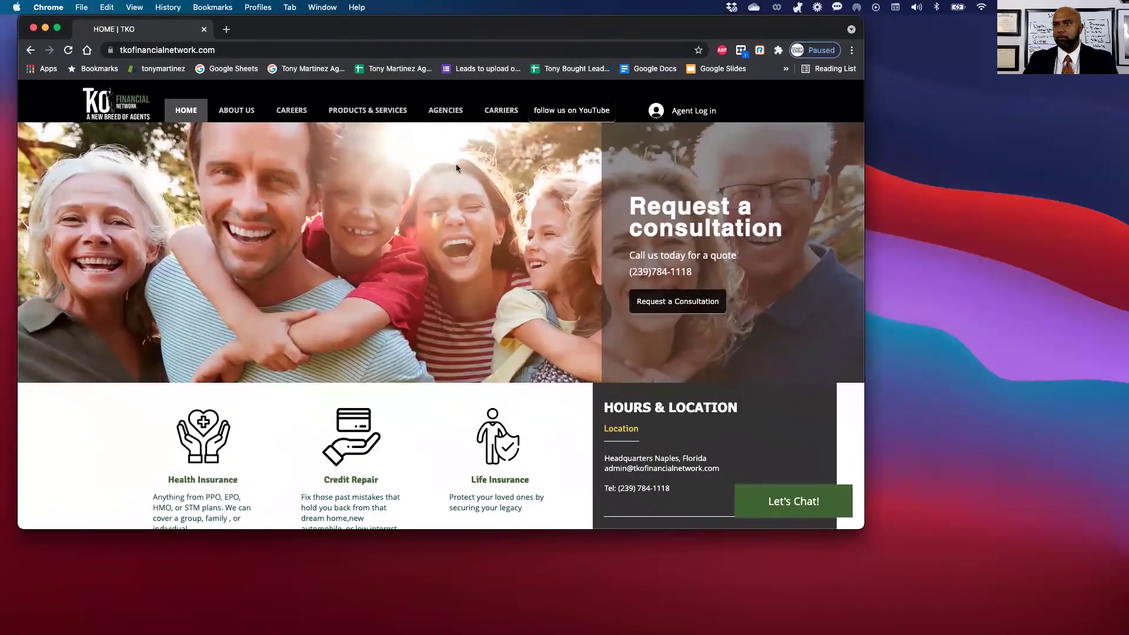
left_click_drag(863, 528, 1119, 606)
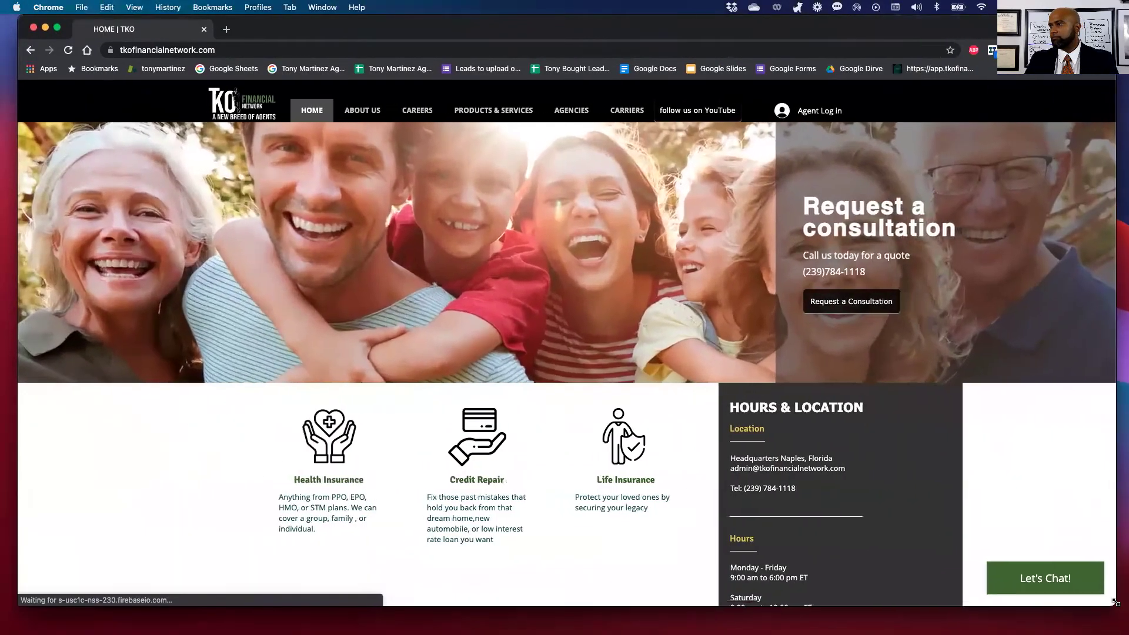
Log in to the TKO agent portal and go to the Our I.M.O page.
left_click(820, 111)
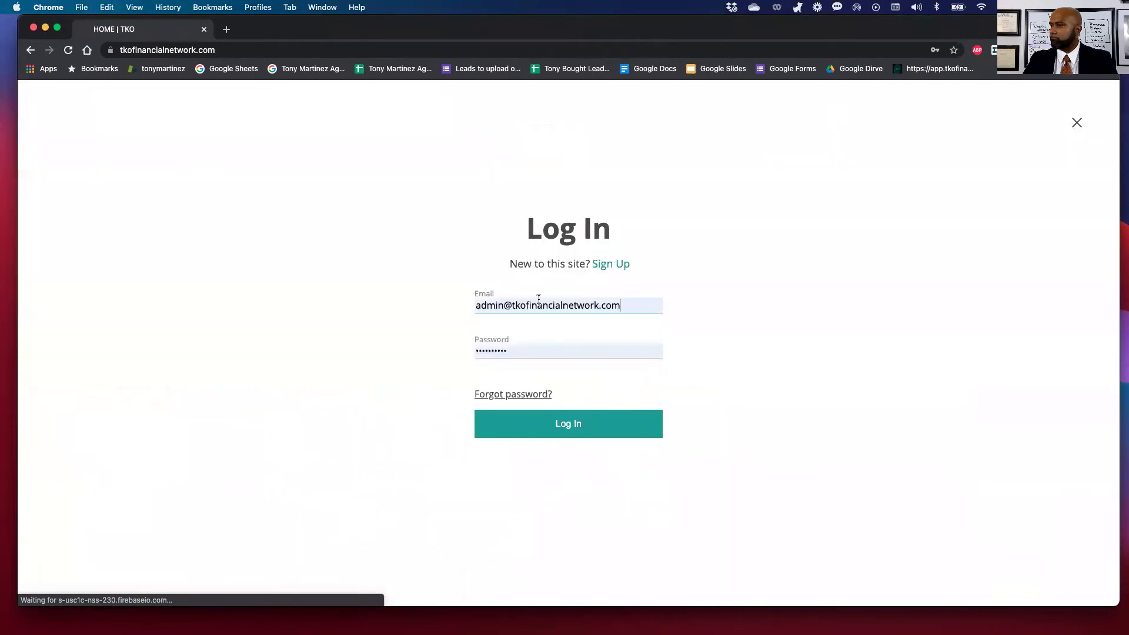
left_click(542, 420)
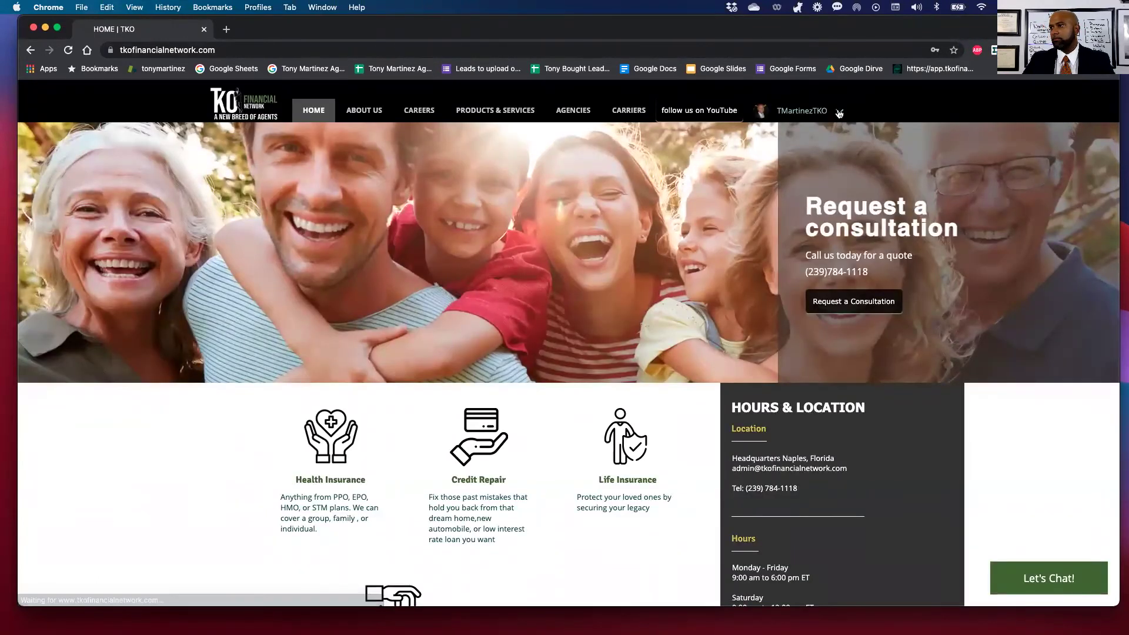
left_click(838, 111)
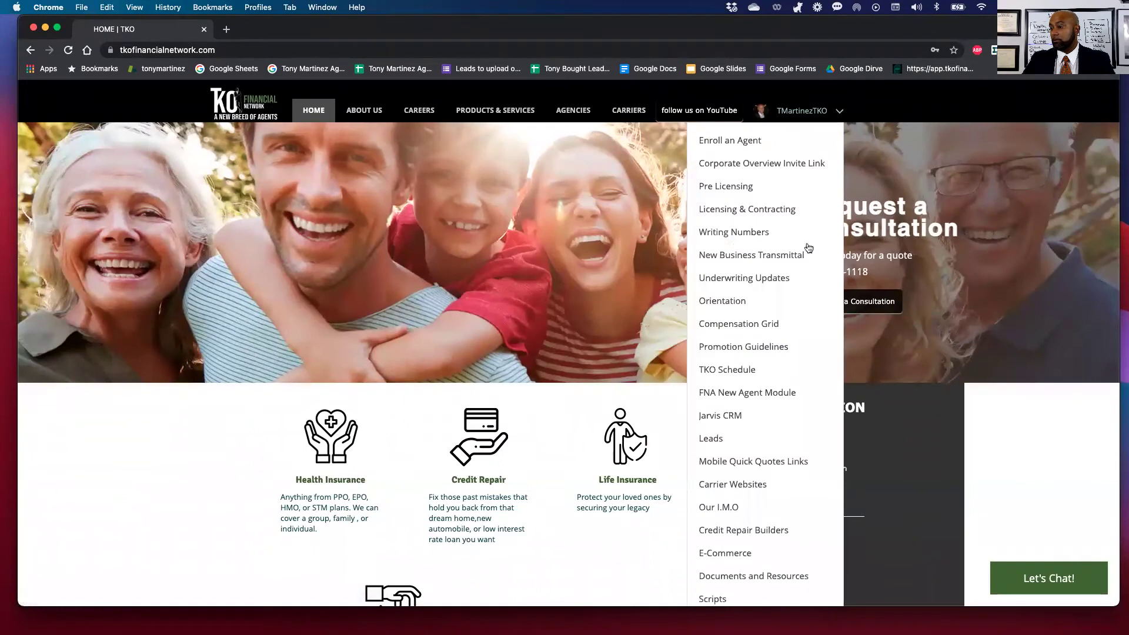
scroll(794, 494, "down", 5)
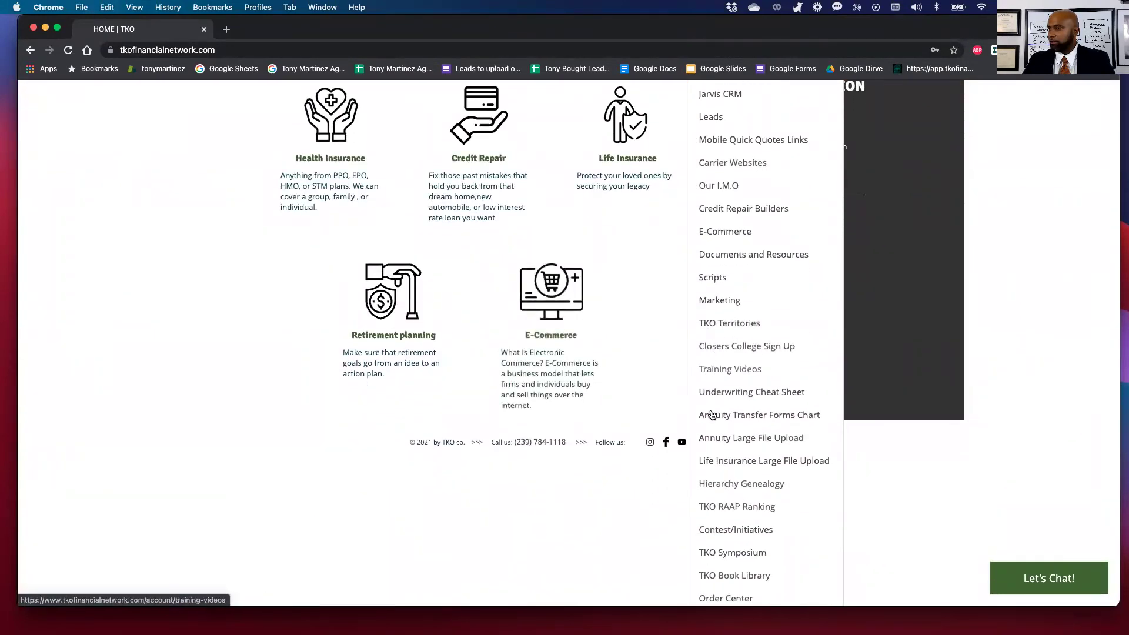
scroll(711, 416, "down", 2)
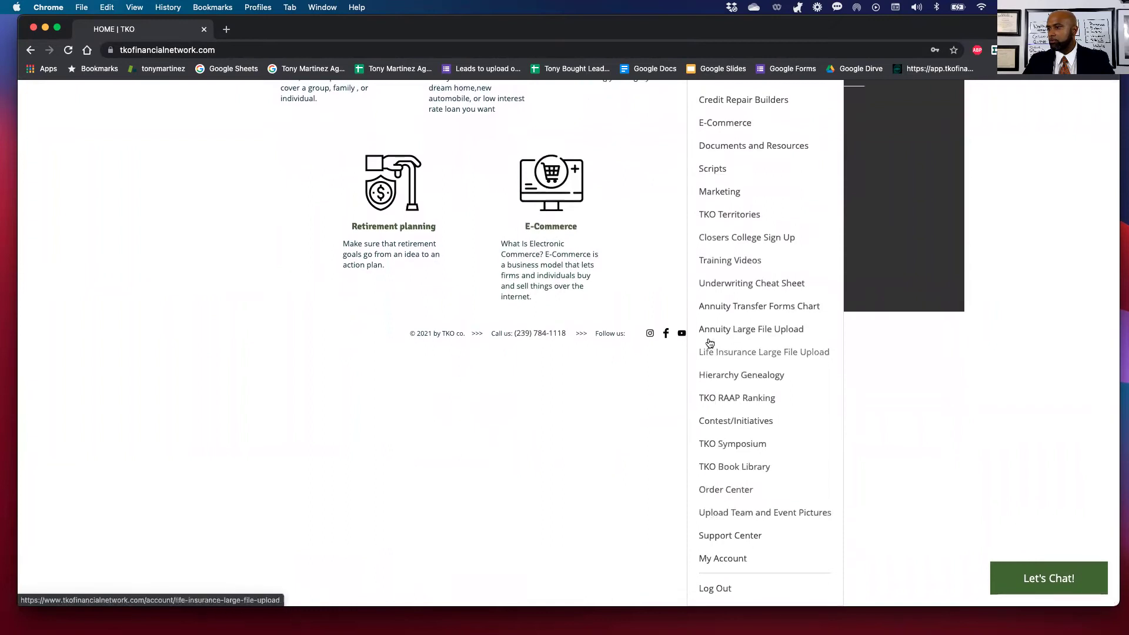
scroll(712, 214, "up", 2)
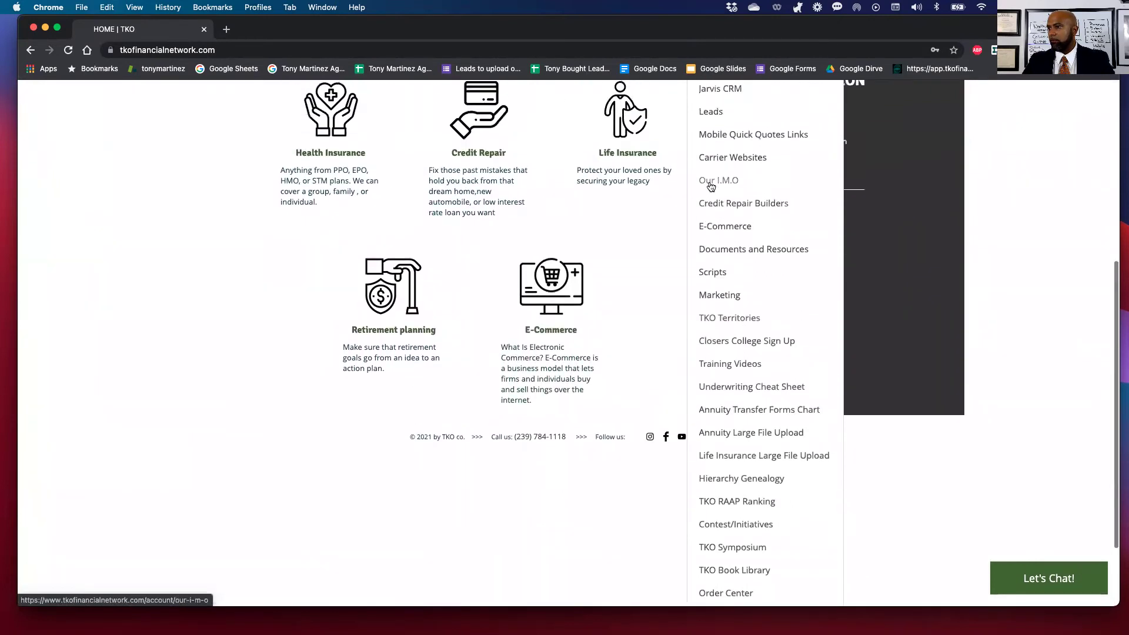
left_click(710, 184)
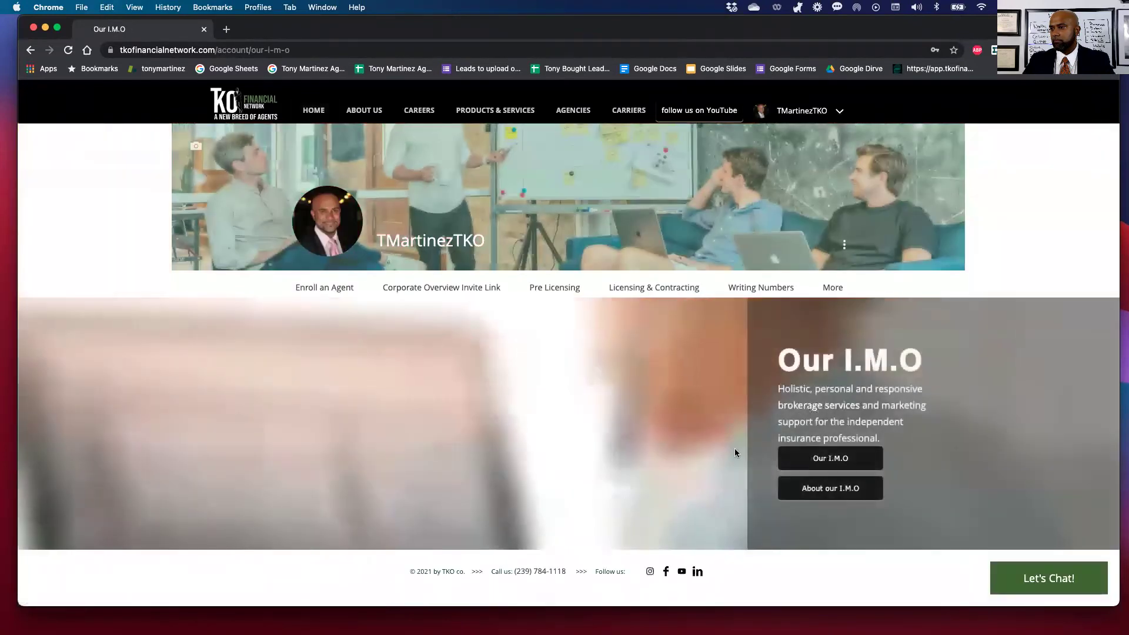
Open the UMS website's E-App Services page and sign in with e-mail.
left_click(823, 460)
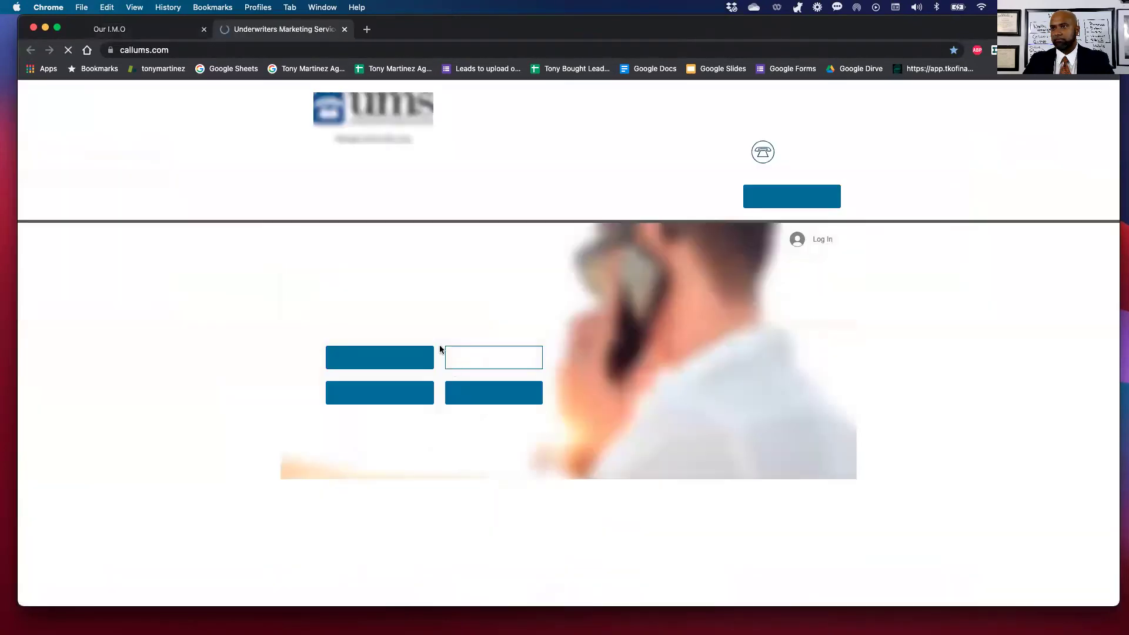
mouse_move(706, 196)
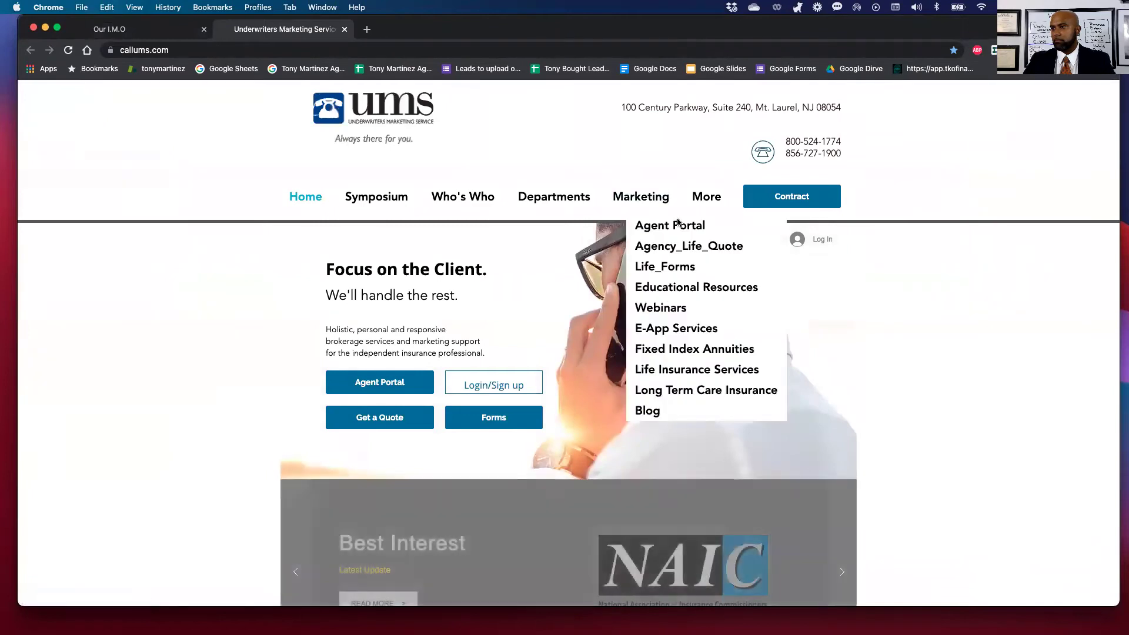
left_click(663, 330)
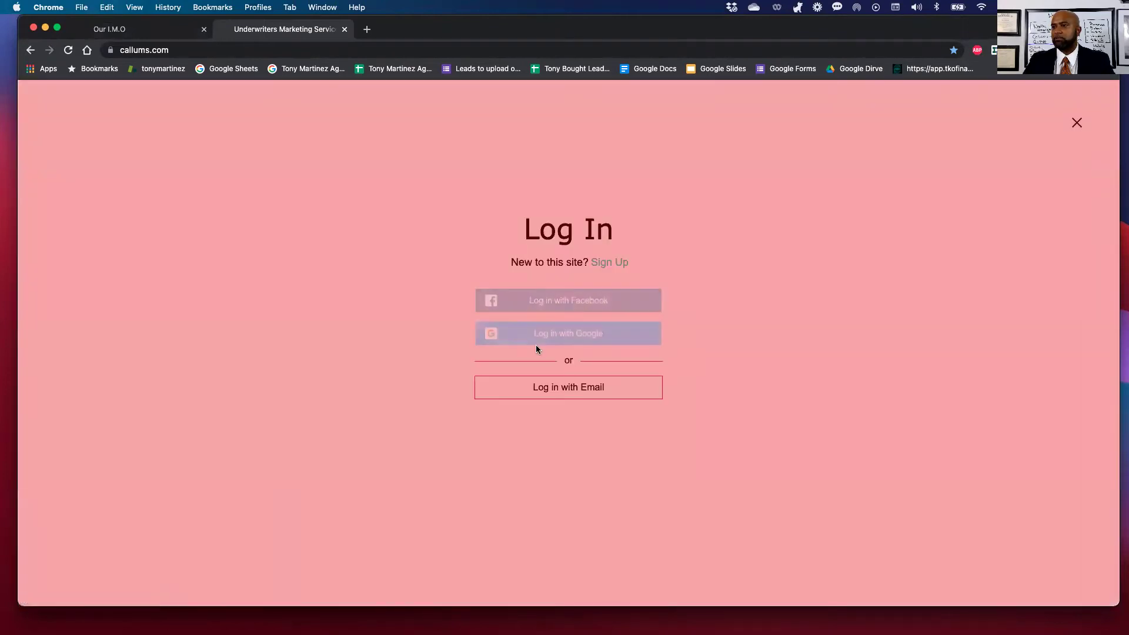
left_click(568, 394)
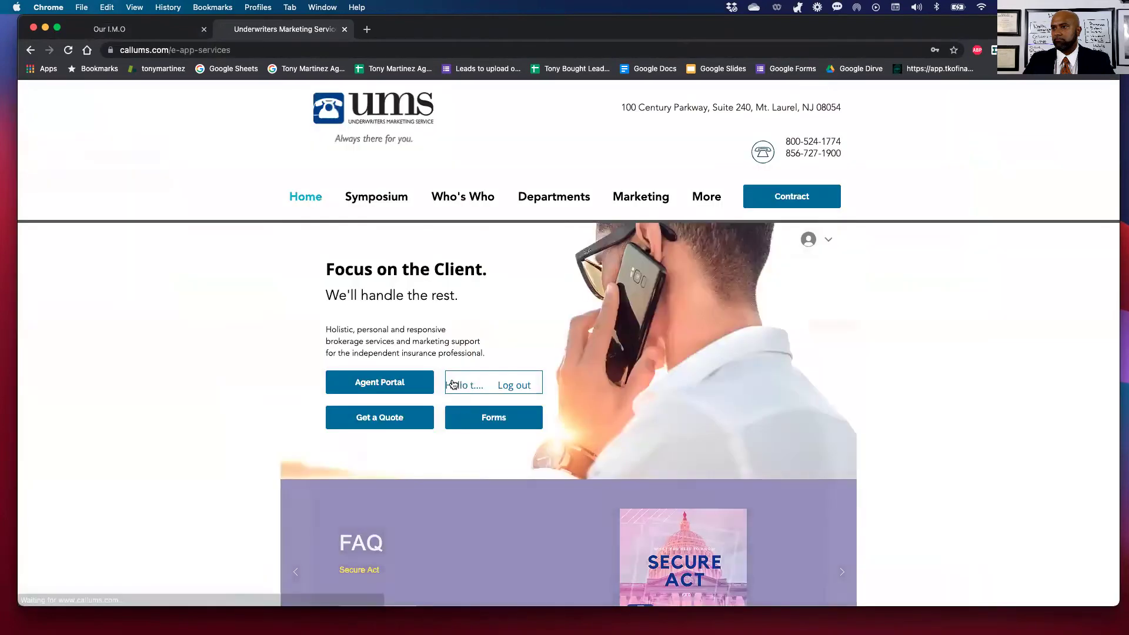
mouse_move(706, 200)
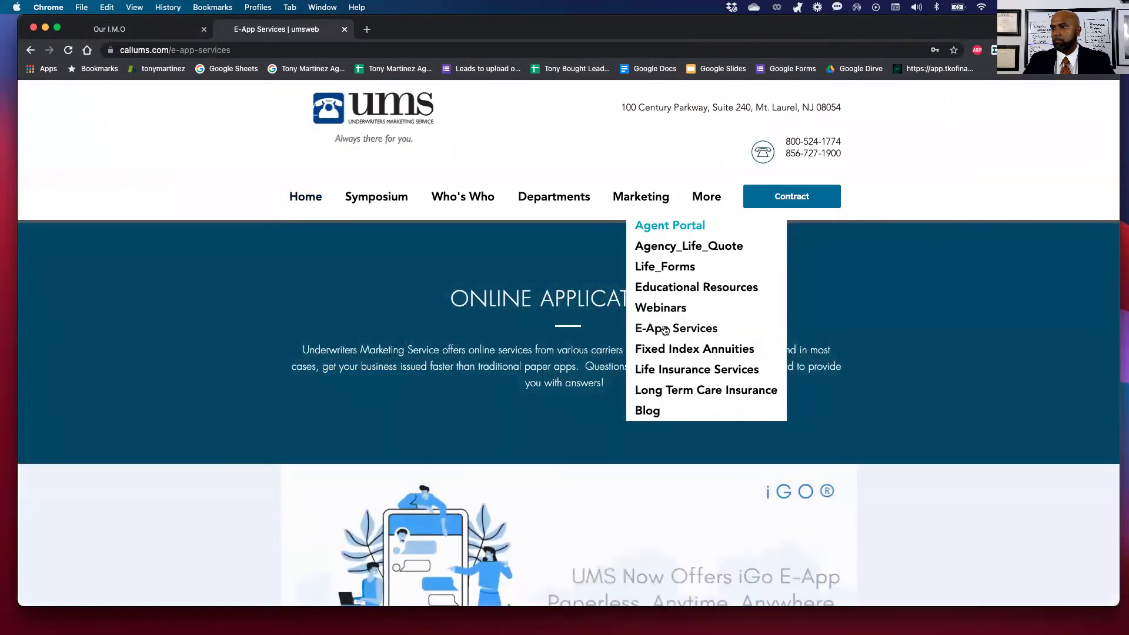
Launch iGo e-App via TRY IT NOW, log in to iPipeline, and start a new case.
scroll(563, 360, "down", 3)
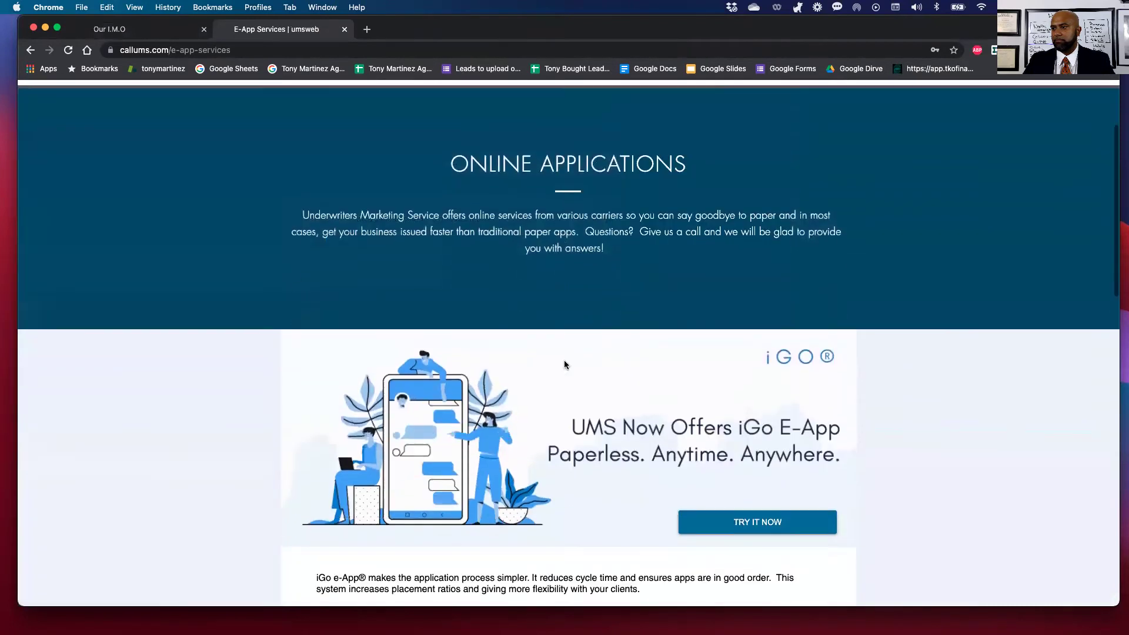
left_click(740, 528)
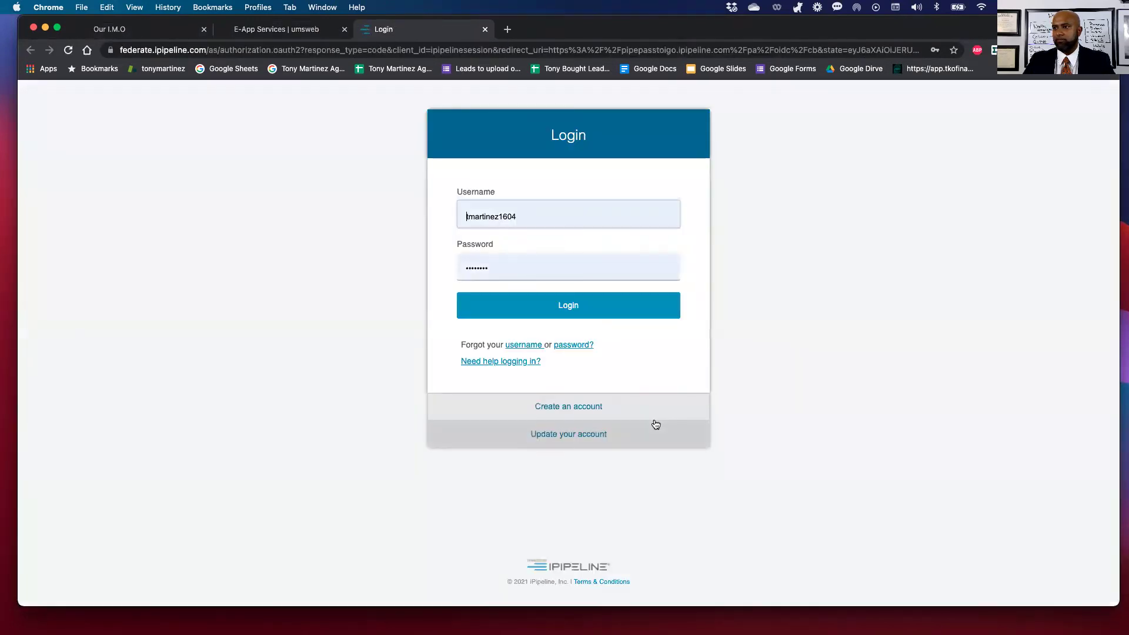
left_click(556, 306)
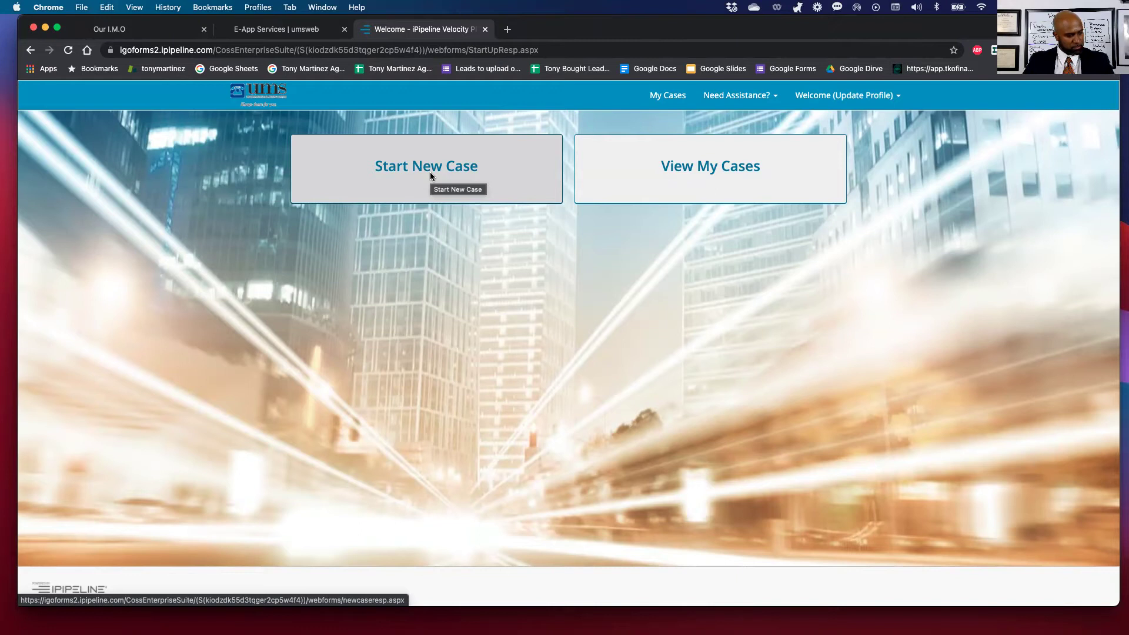
left_click(430, 175)
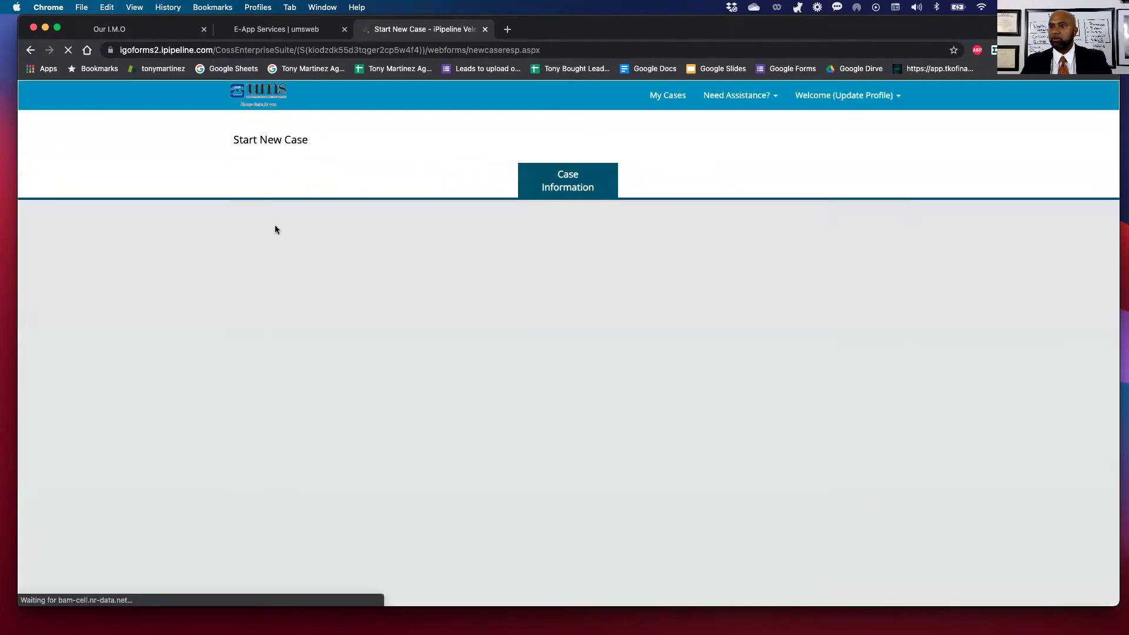
left_click(281, 300)
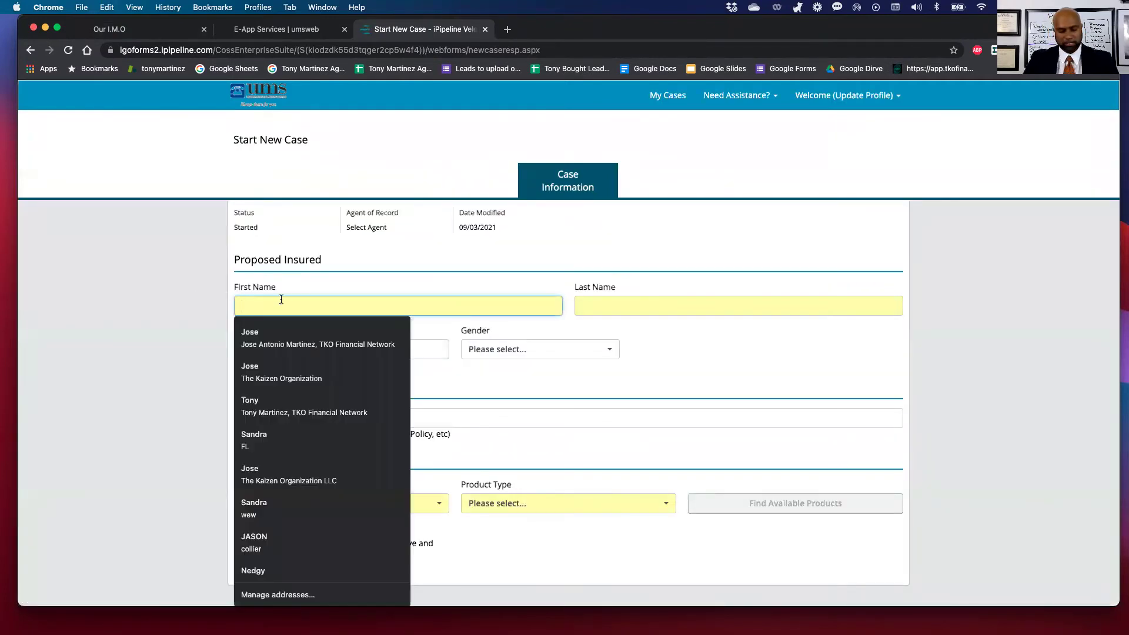
type("TZ")
key("BackSpace")
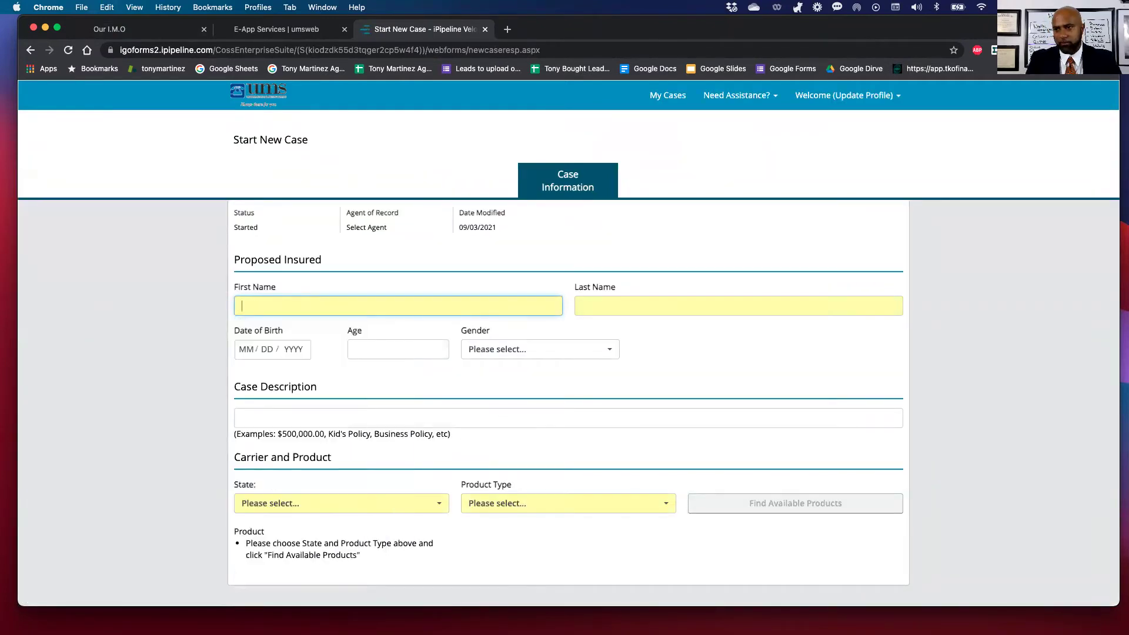
type("John")
key("Tab")
type("Smith")
key("Tab")
type("08181")
type("3")
key("Tab")
key("Tab")
left_click(474, 348)
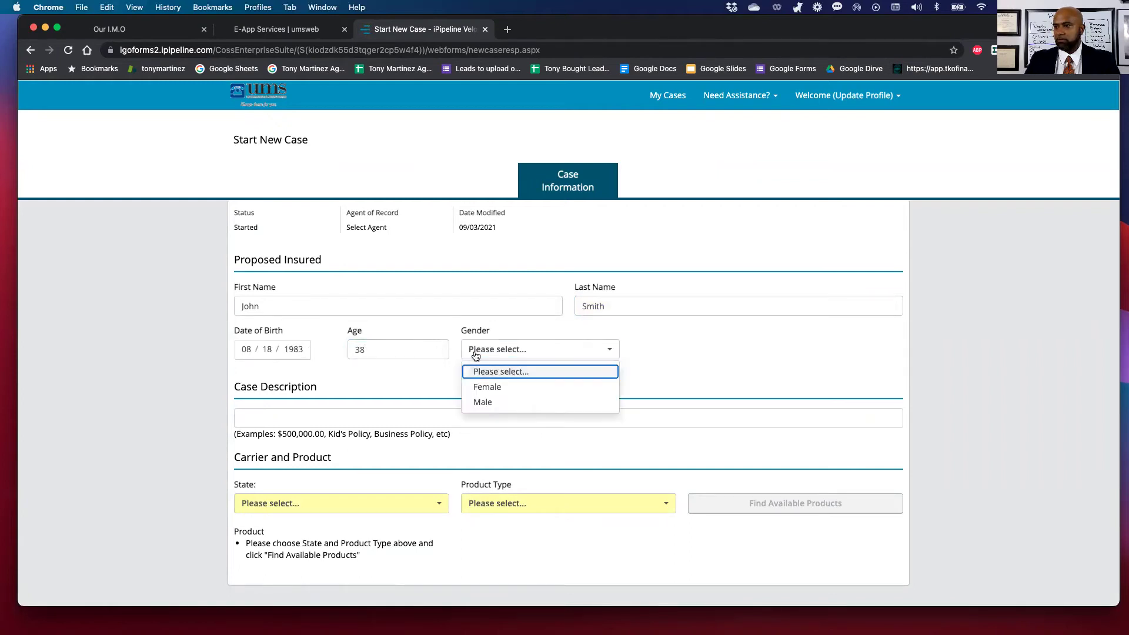
left_click(475, 403)
Add a GUL case description, choose Florida and Universal Life, and find available products.
left_click(279, 419)
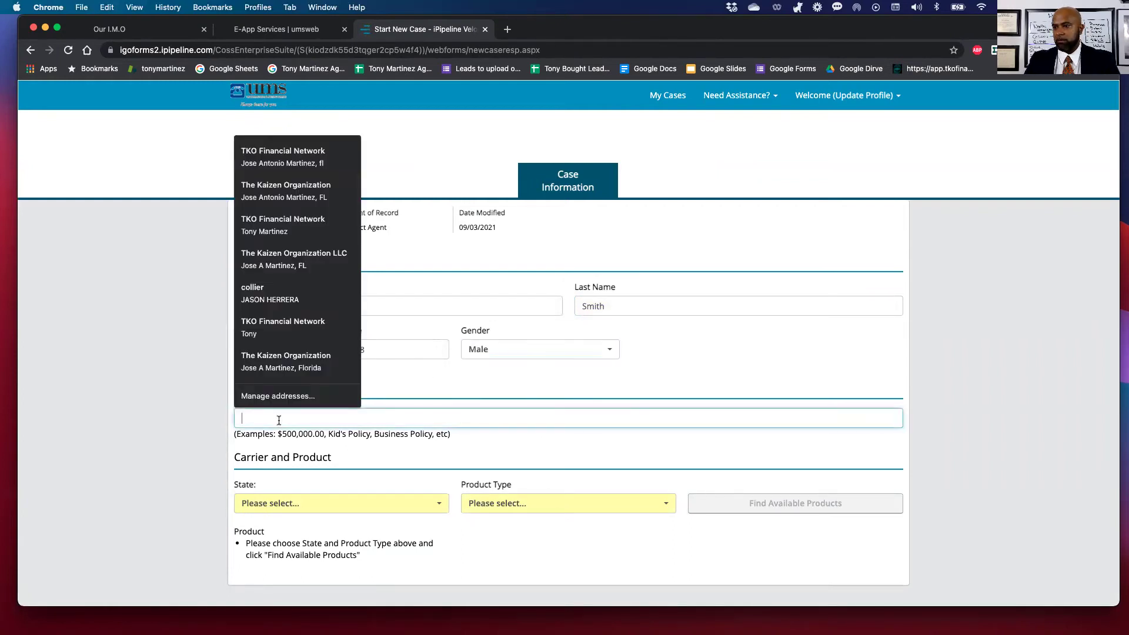
type("Smith John ")
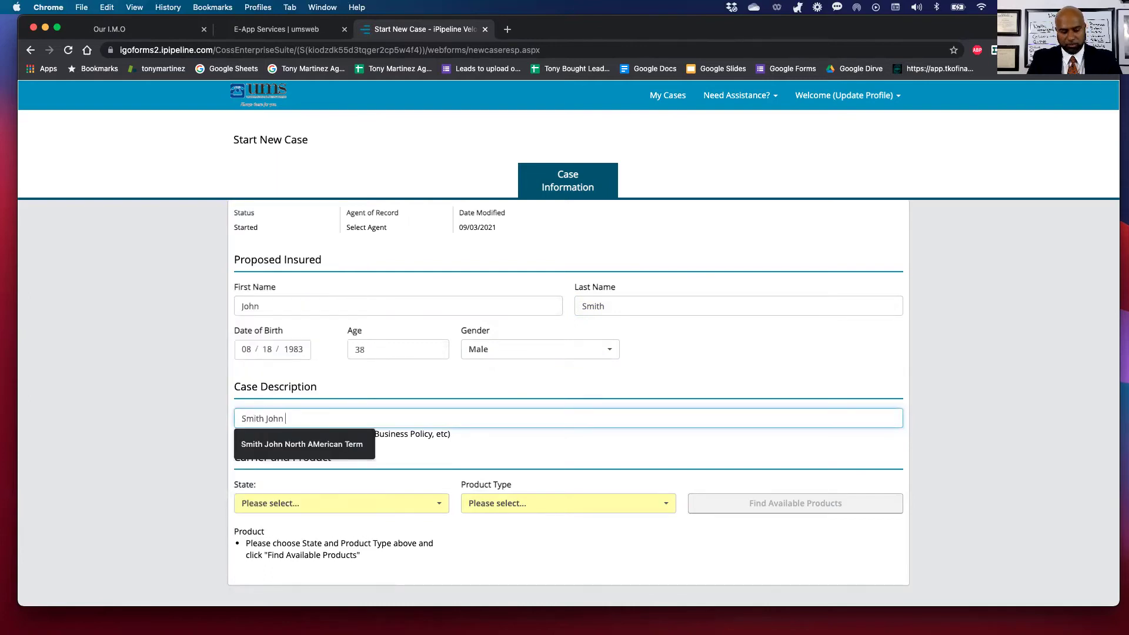
type("ZGuL")
key("BackSpace")
type("GUL")
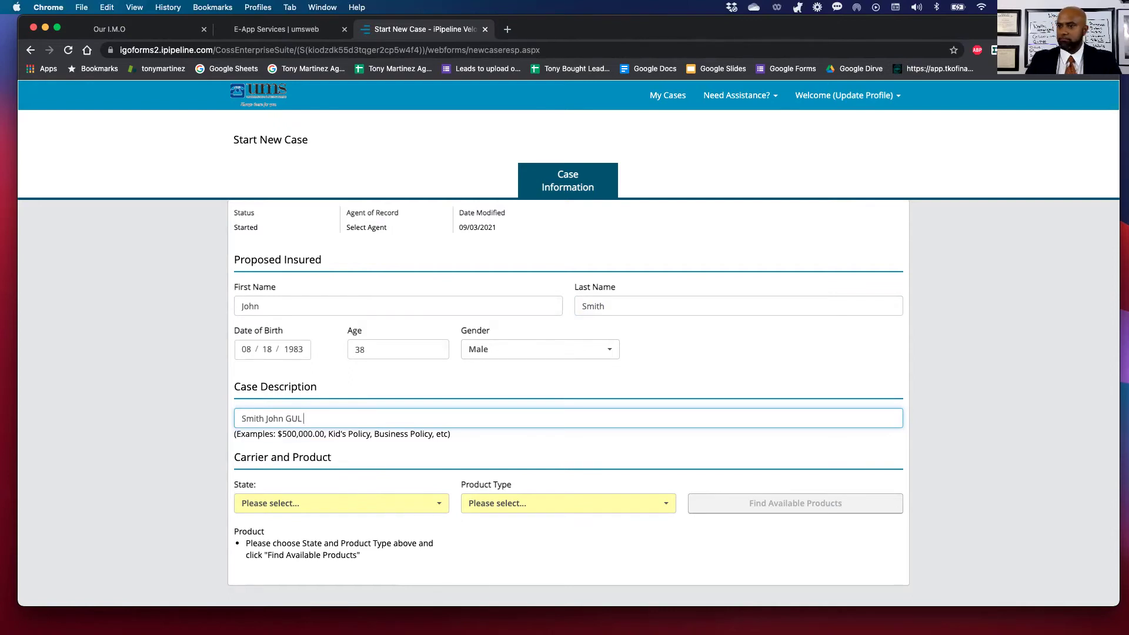
left_click(300, 503)
scroll(274, 571, "down", 3)
left_click(264, 554)
left_click(513, 503)
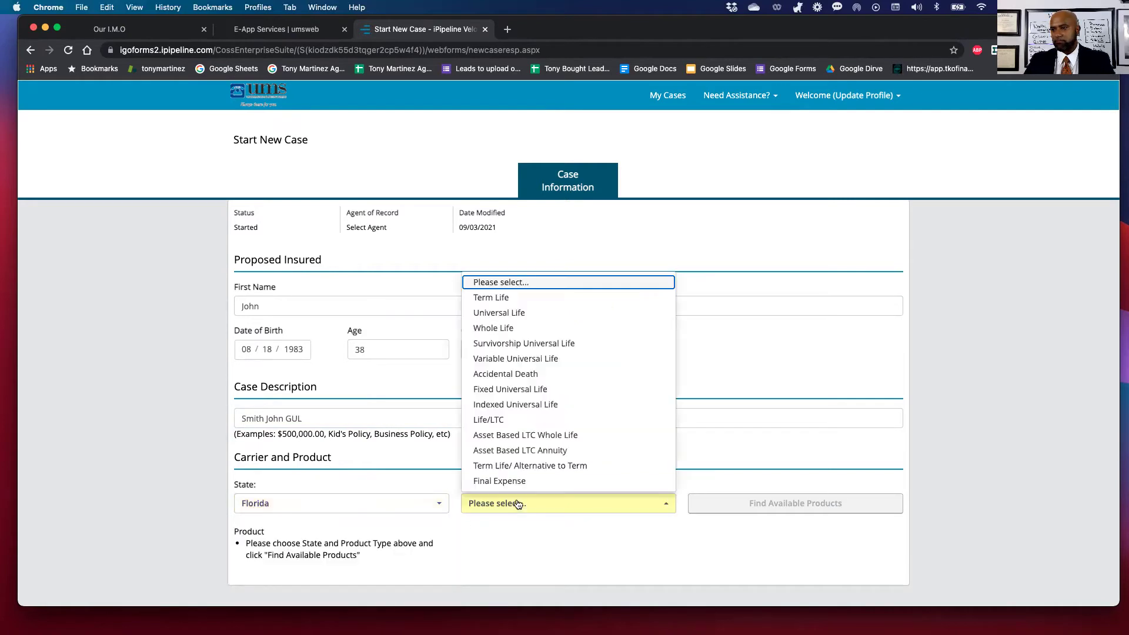
left_click(499, 313)
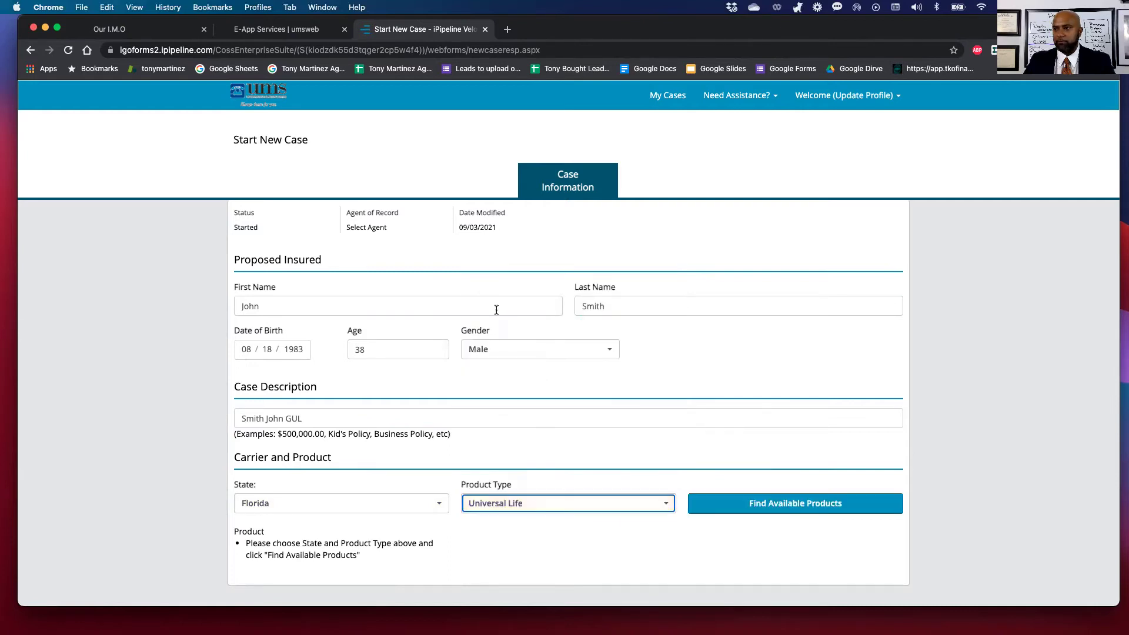
left_click(798, 510)
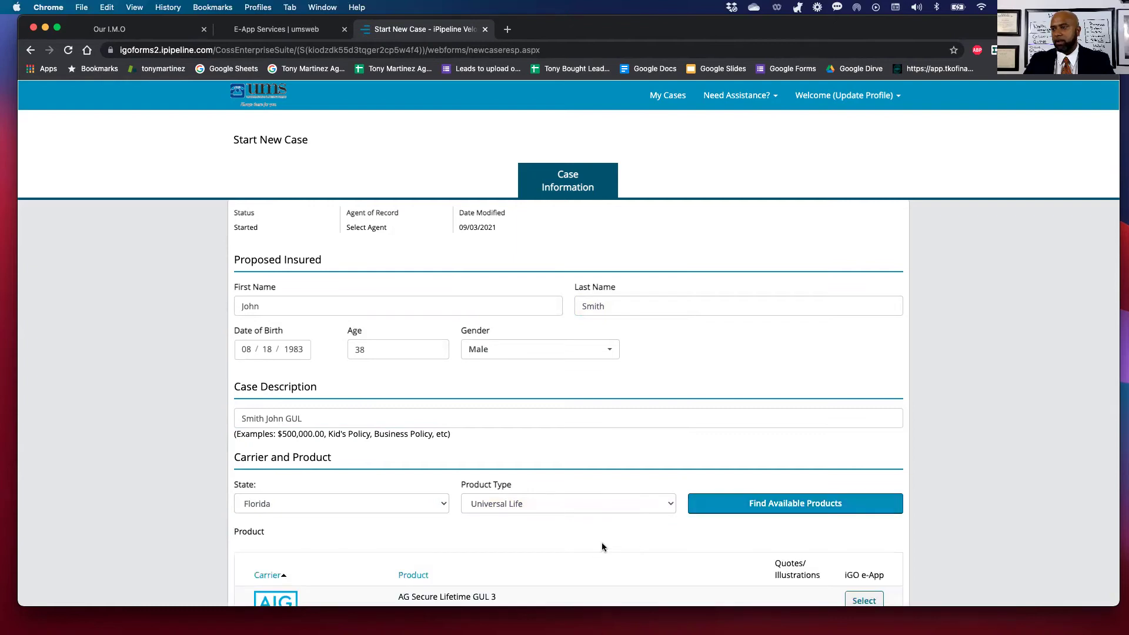
Select North American's Custom Guarantee Gen 9 from the Florida Universal Life product list.
scroll(601, 542, "down", 6)
scroll(393, 499, "down", 2)
scroll(393, 498, "down", 3)
scroll(393, 499, "up", 5)
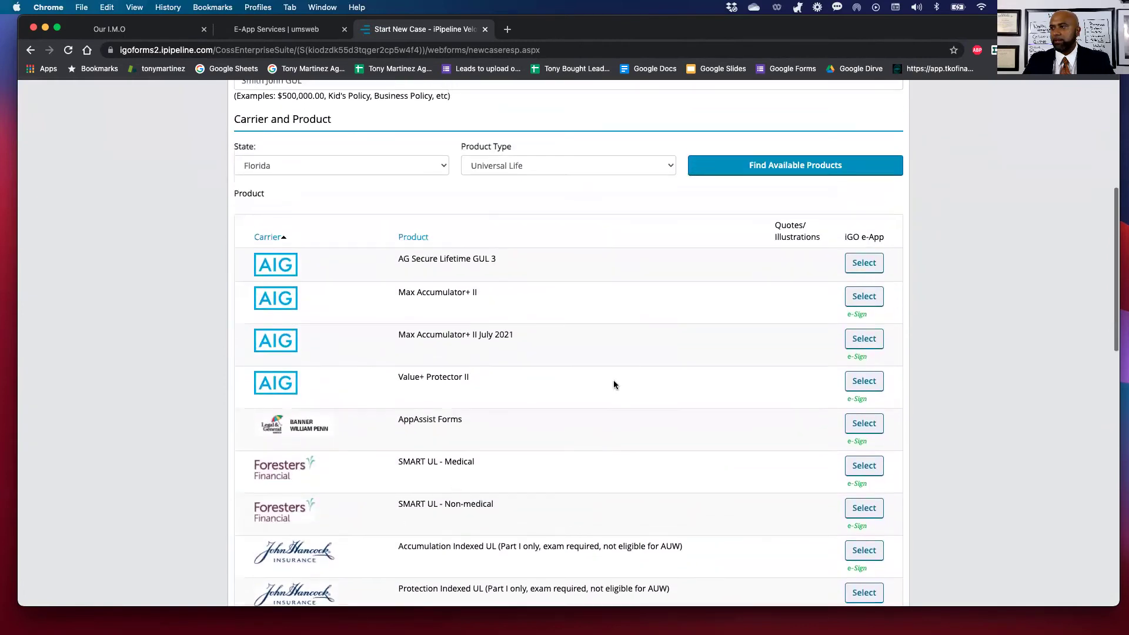
scroll(614, 385, "up", 1)
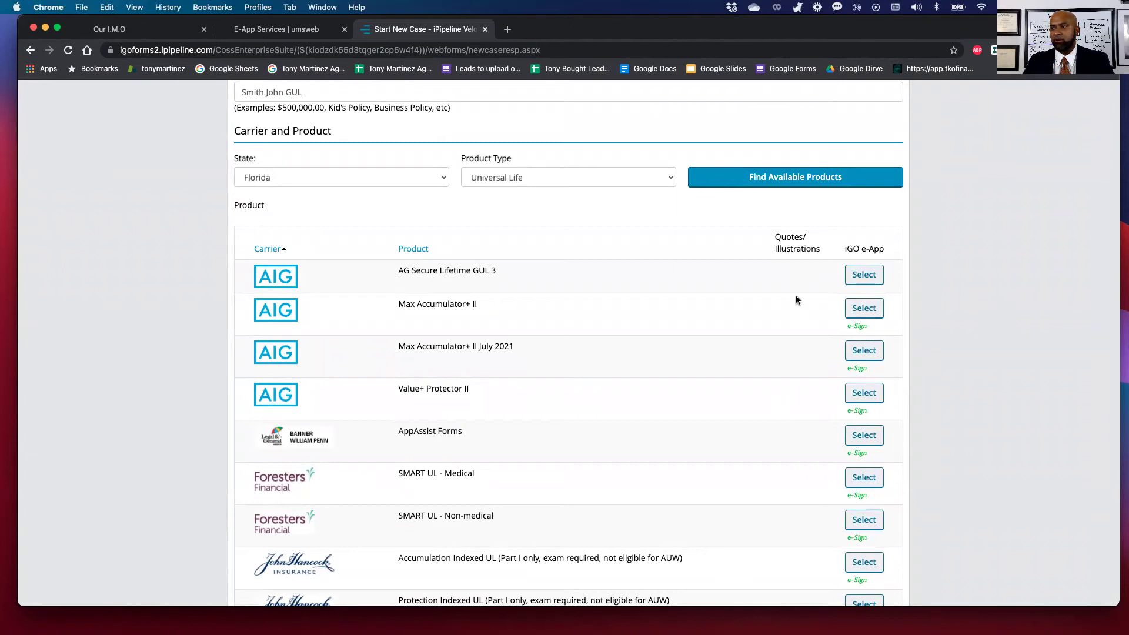
scroll(422, 521, "down", 10)
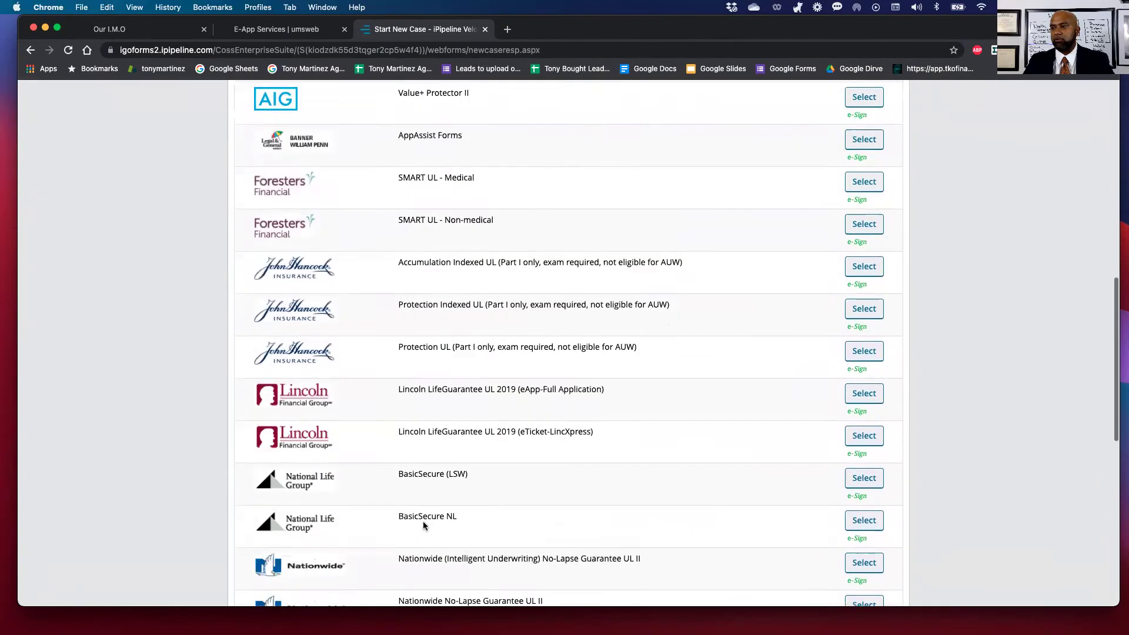
scroll(424, 525, "down", 2)
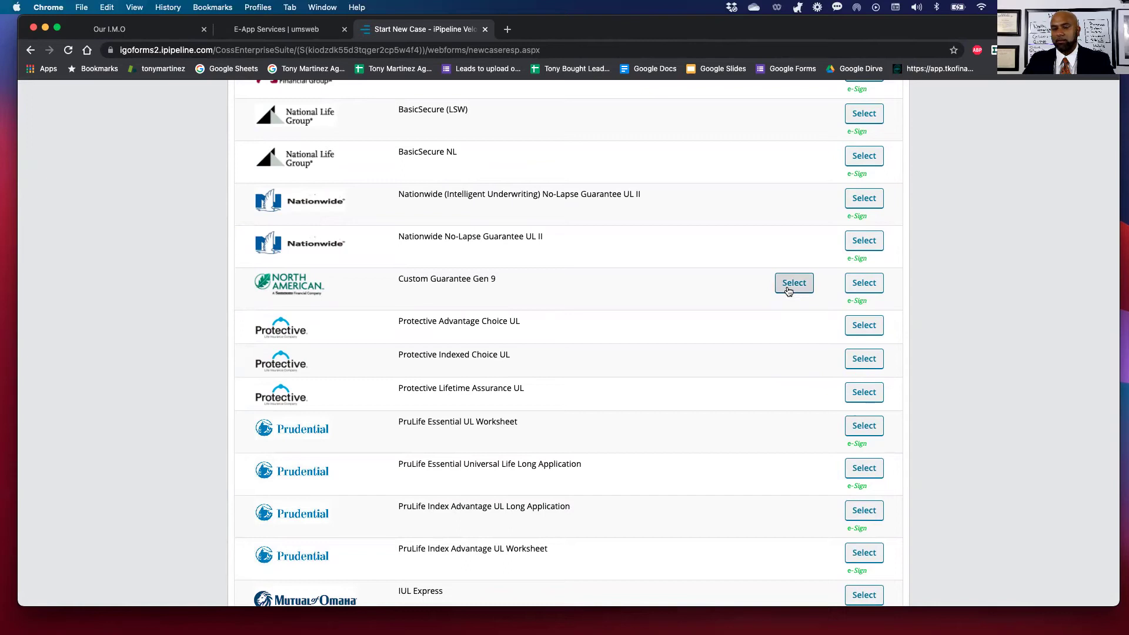
left_click(794, 283)
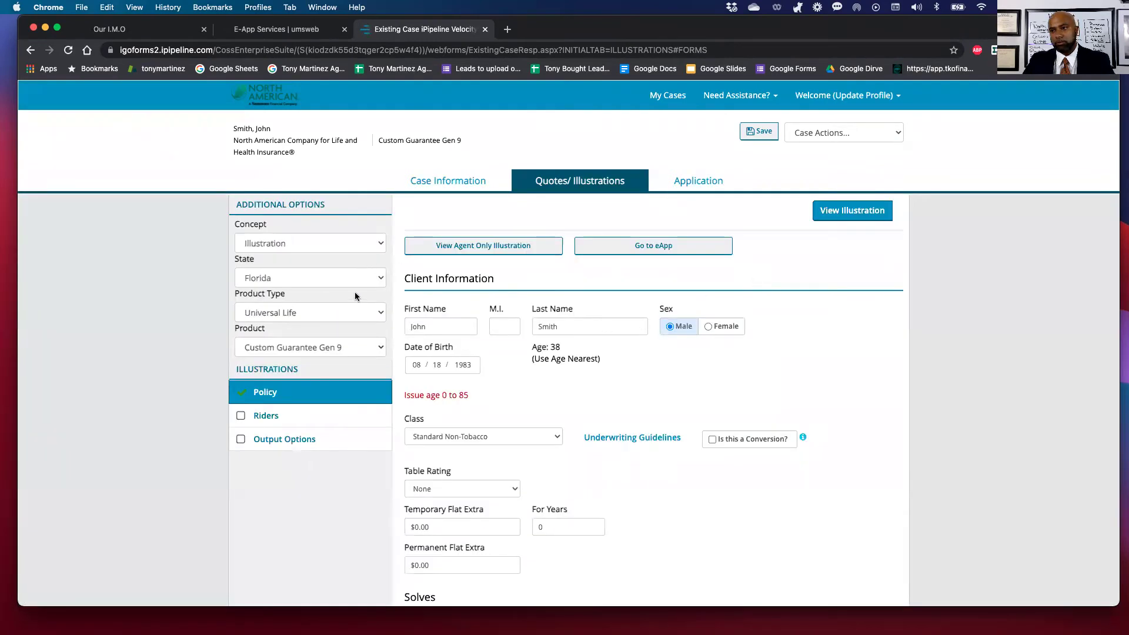
left_click(376, 316)
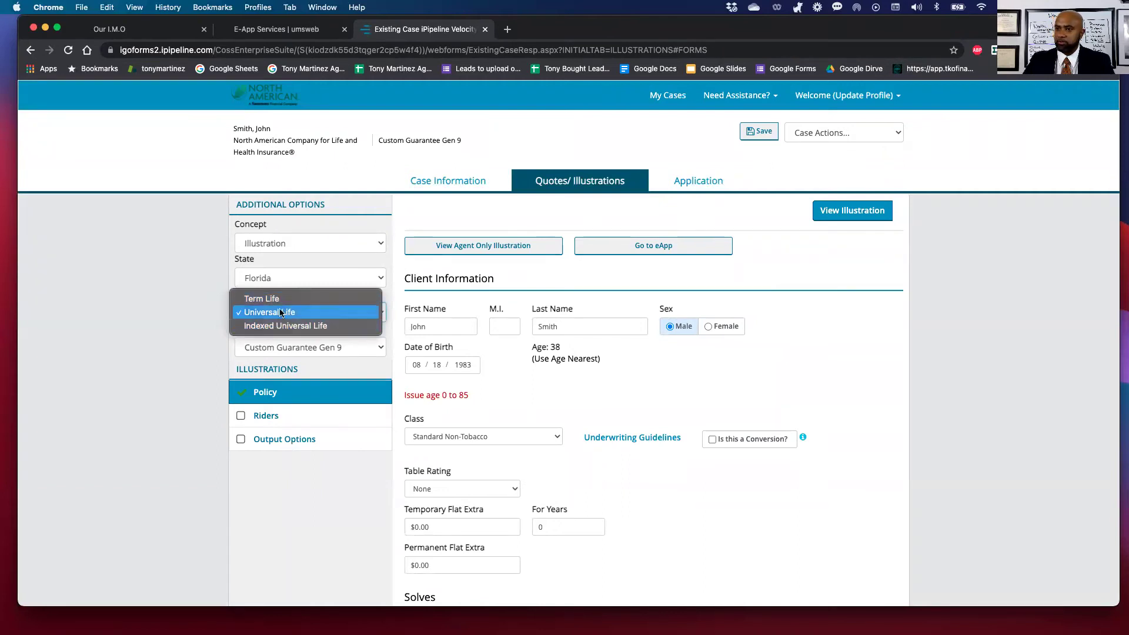
left_click(418, 300)
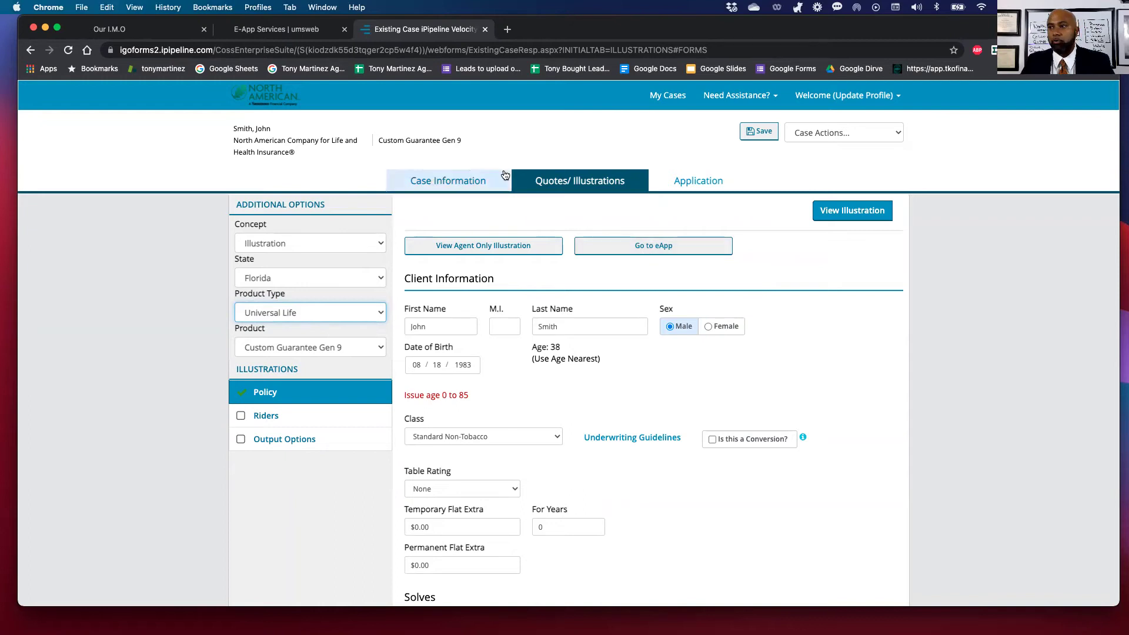
Glance at the UMS E-App Services tab, then go to My Cases and begin a new case.
left_click(280, 34)
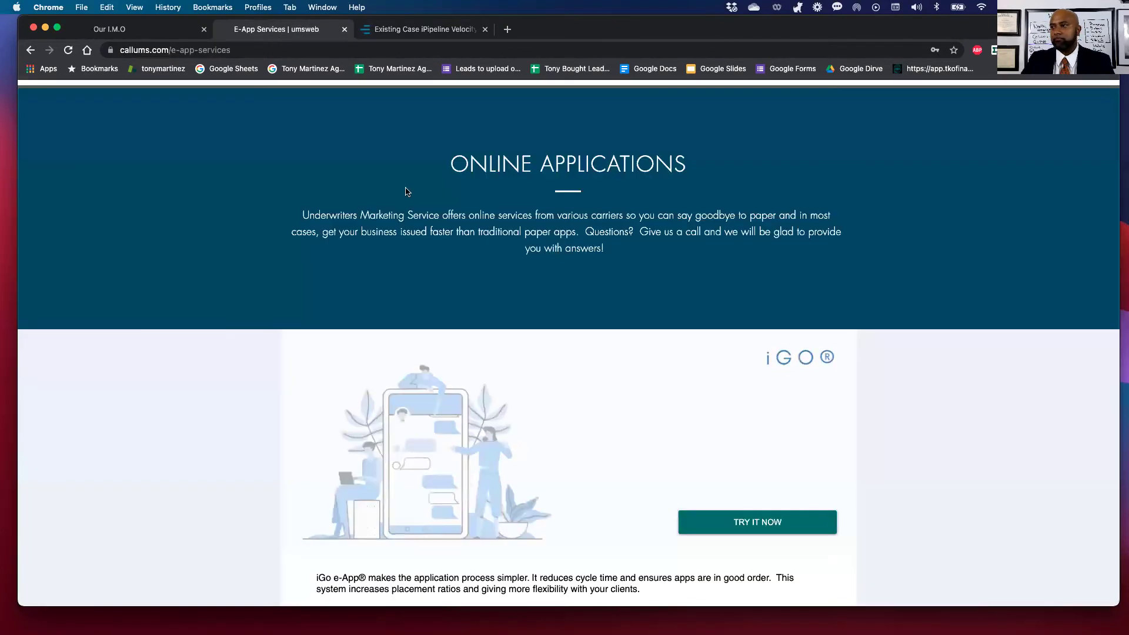
scroll(509, 247, "up", 3)
mouse_move(713, 201)
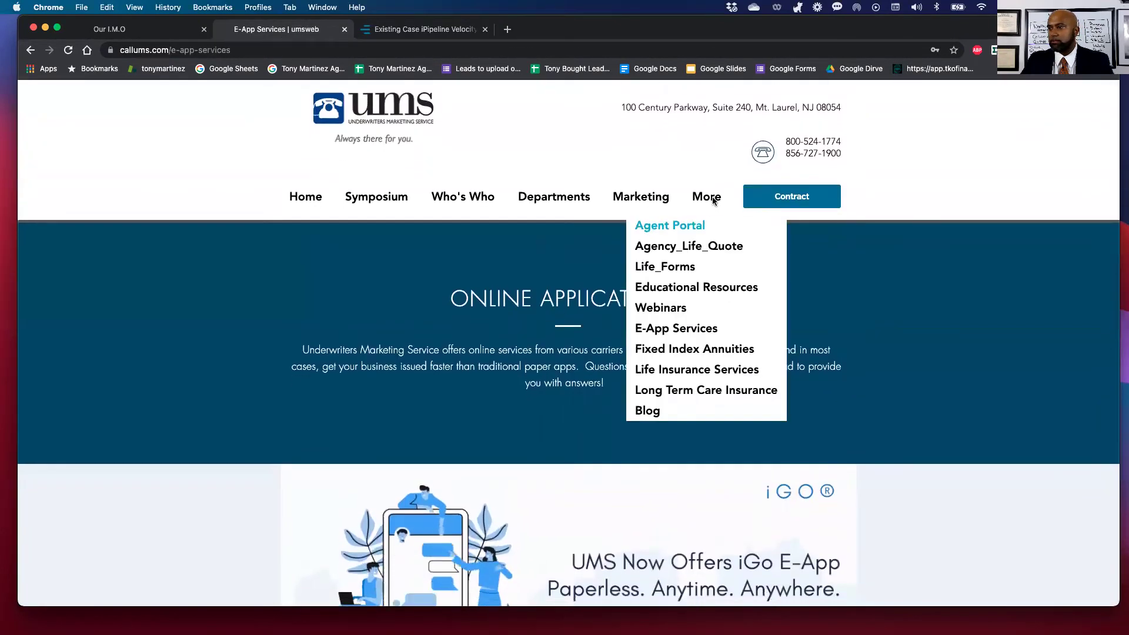
scroll(582, 358, "down", 5)
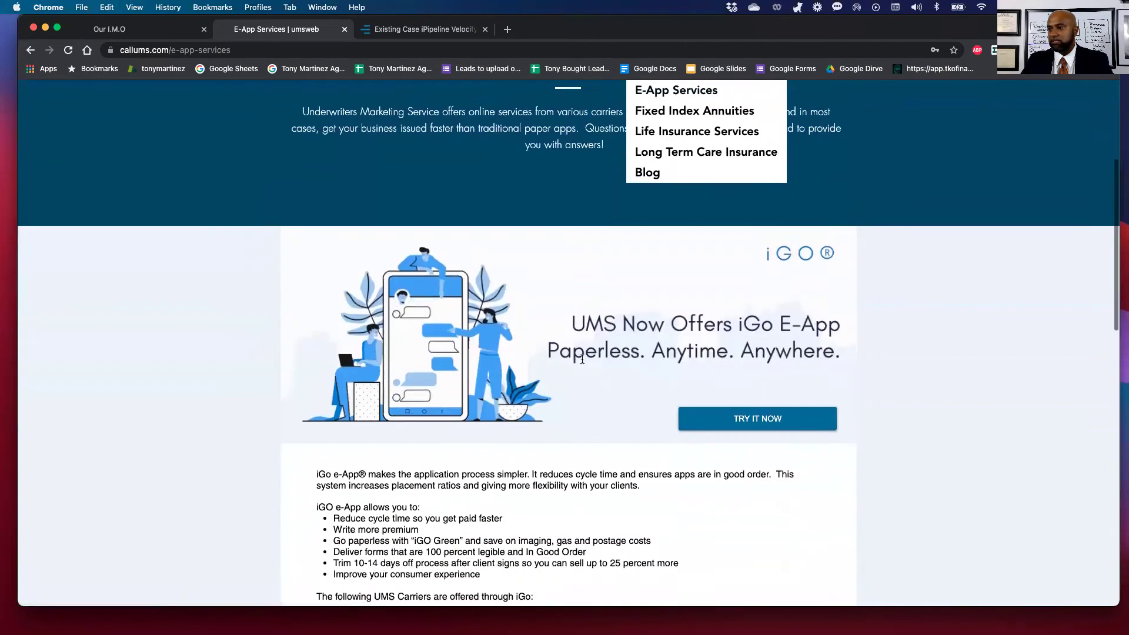
left_click(392, 24)
left_click(667, 95)
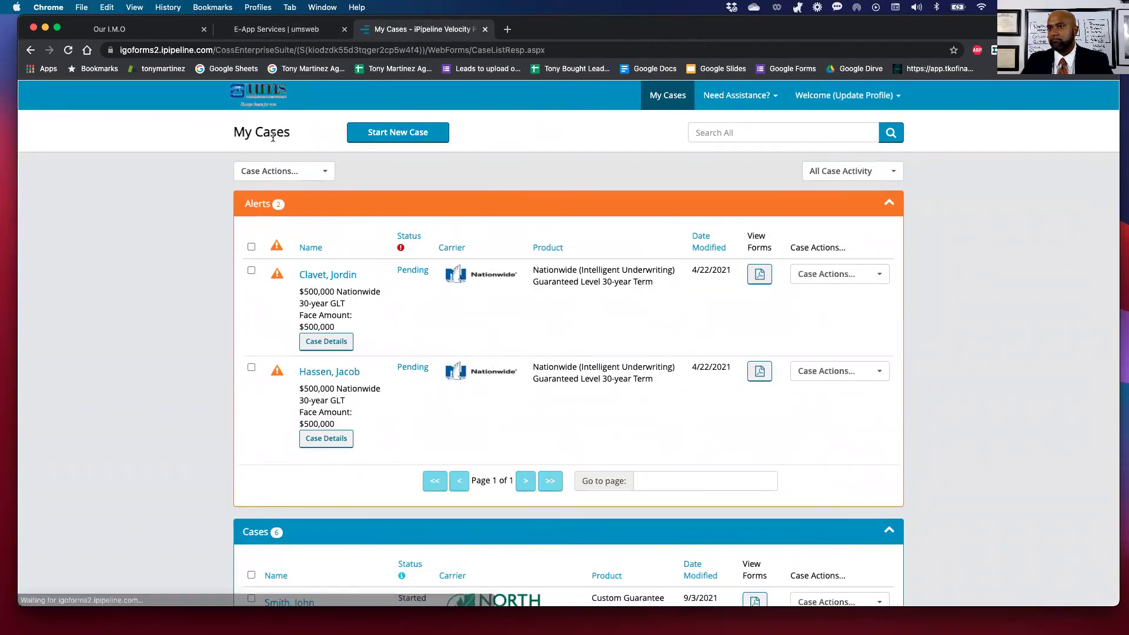
scroll(288, 166, "down", 10)
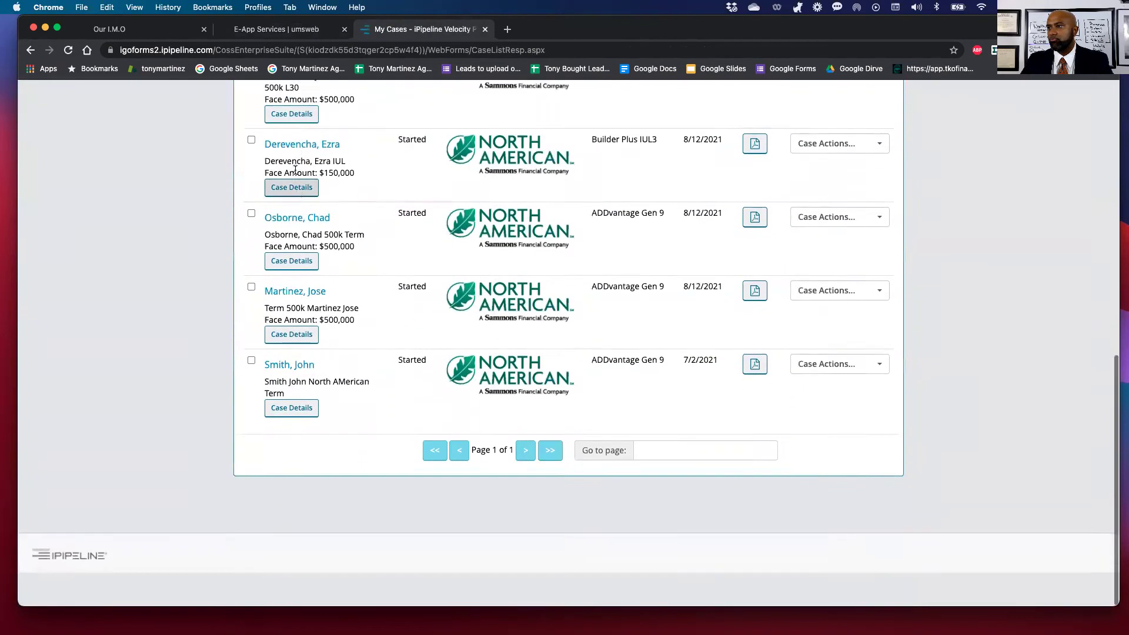
scroll(295, 170, "up", 10)
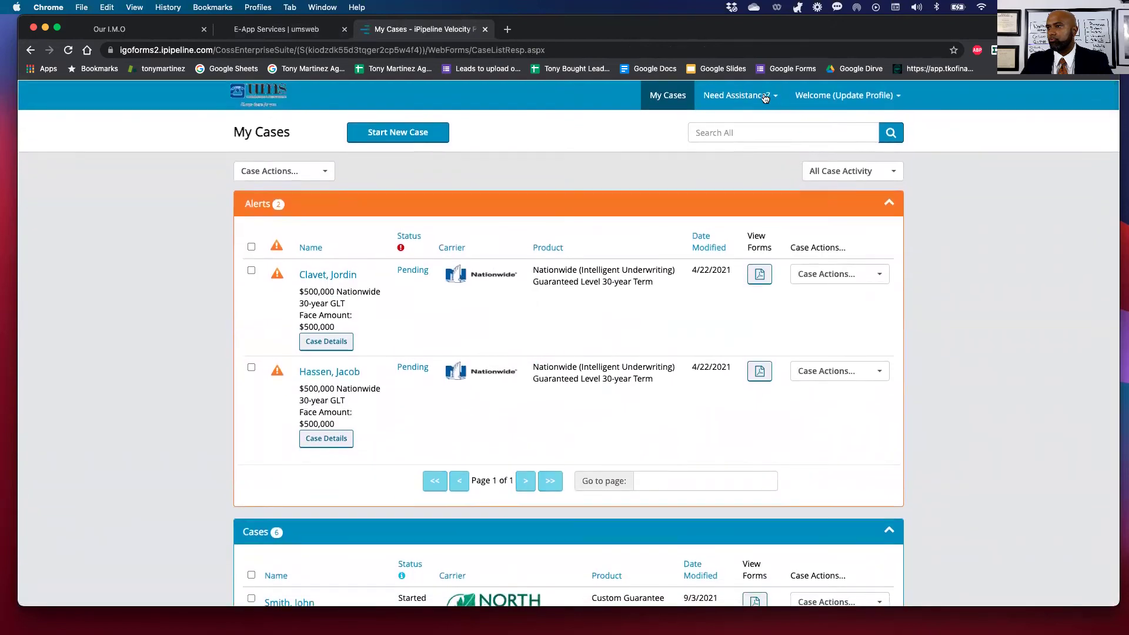
left_click(353, 133)
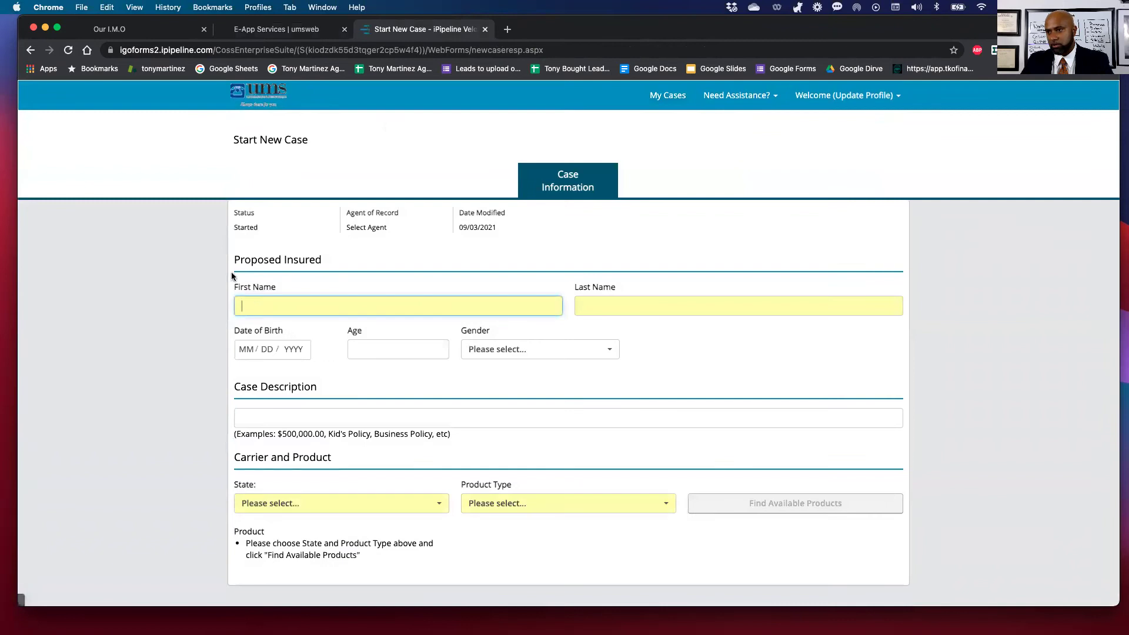
Enter the insured's first and last name, birth date 08/18/1984, and age 37.
type("Sm")
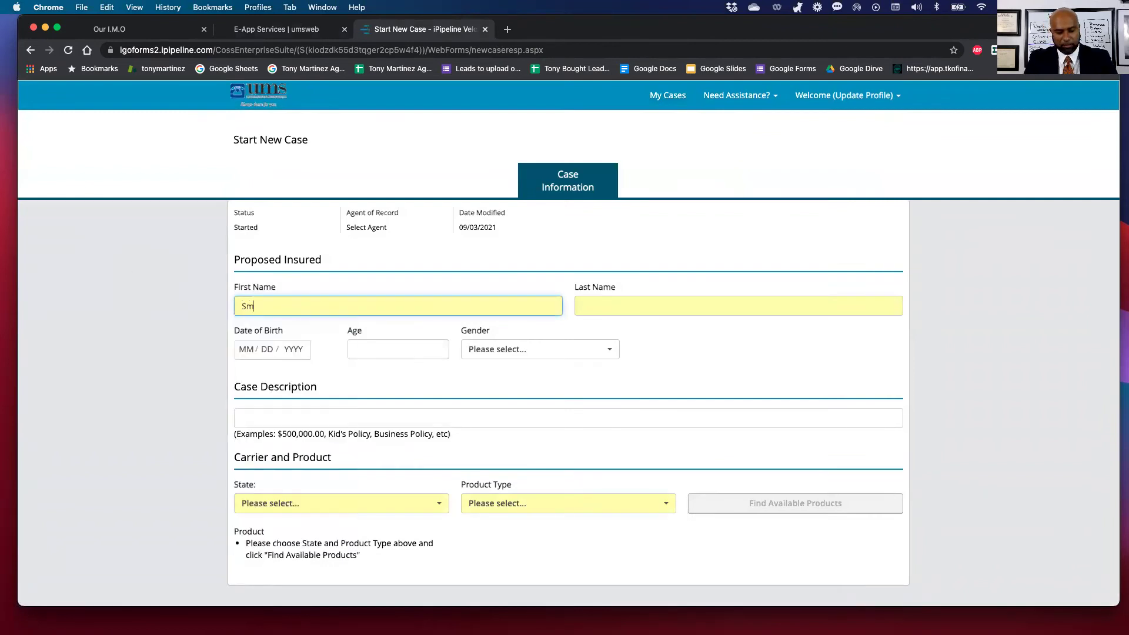
type("othrth")
key("BackSpace")
key("BackSpace")
key("BackSpace")
type("JOhn")
key("Tab")
key("shift+Tab")
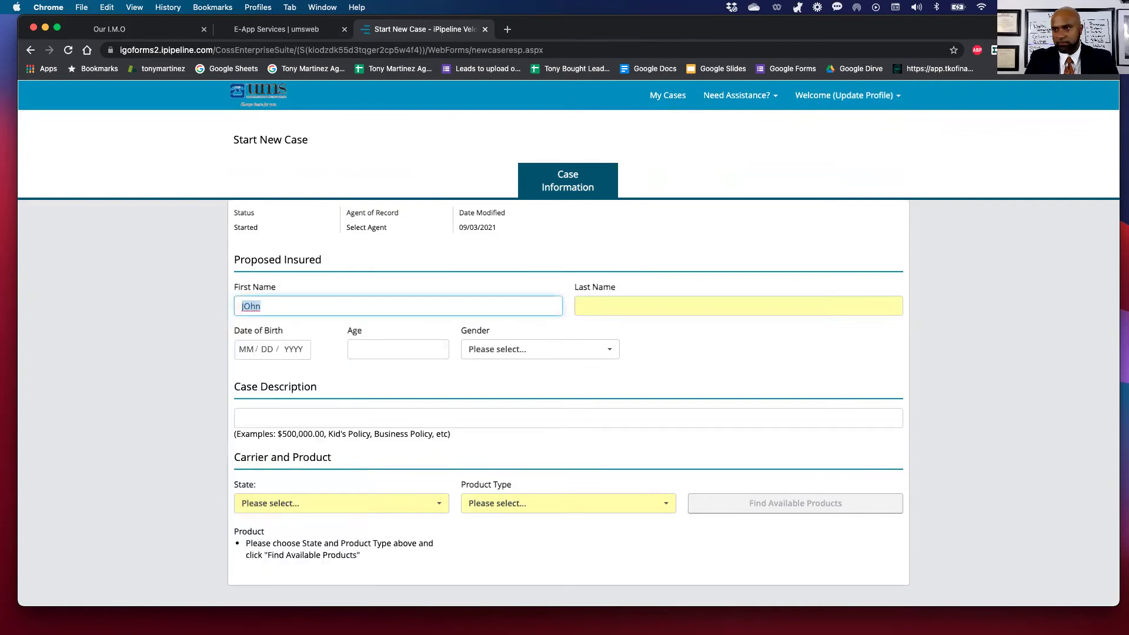
type("John")
key("Tab")
type("Smith")
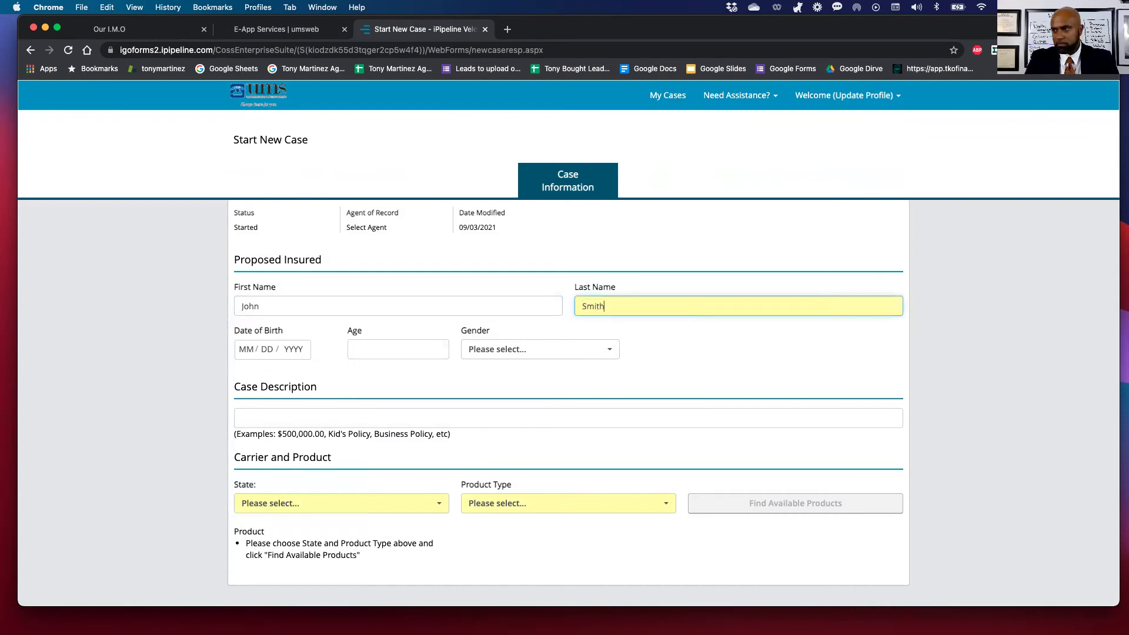
key("Tab")
type("08 / 18 / 198")
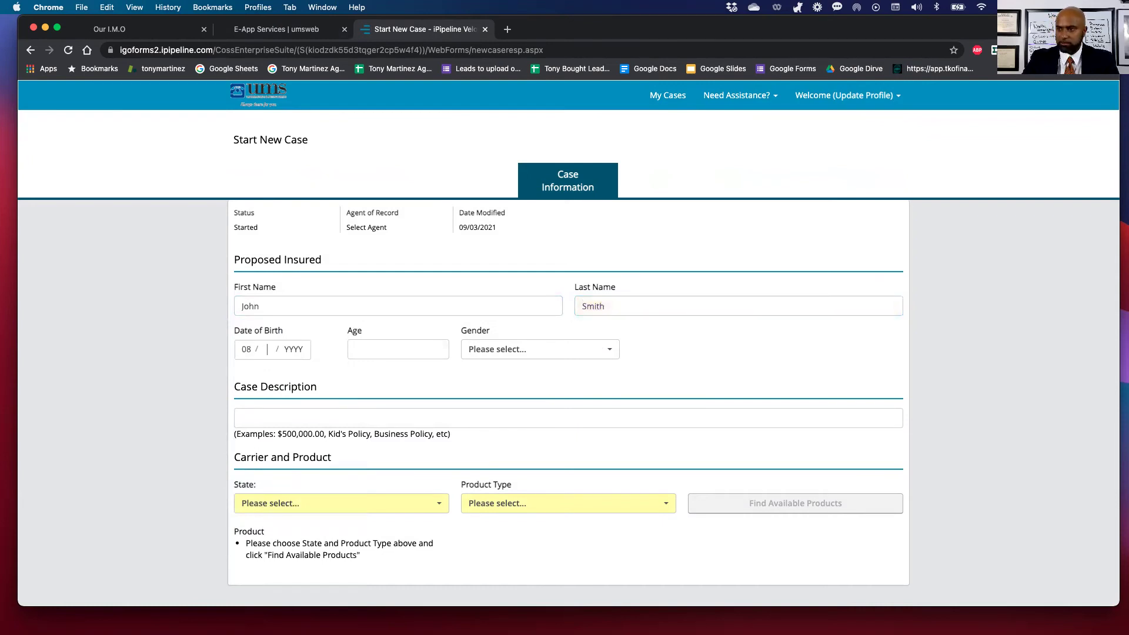
type("4")
key("Tab")
type("37")
Set gender Male, description 'Samples', state Florida, product type Term Life, then find products.
left_click(479, 352)
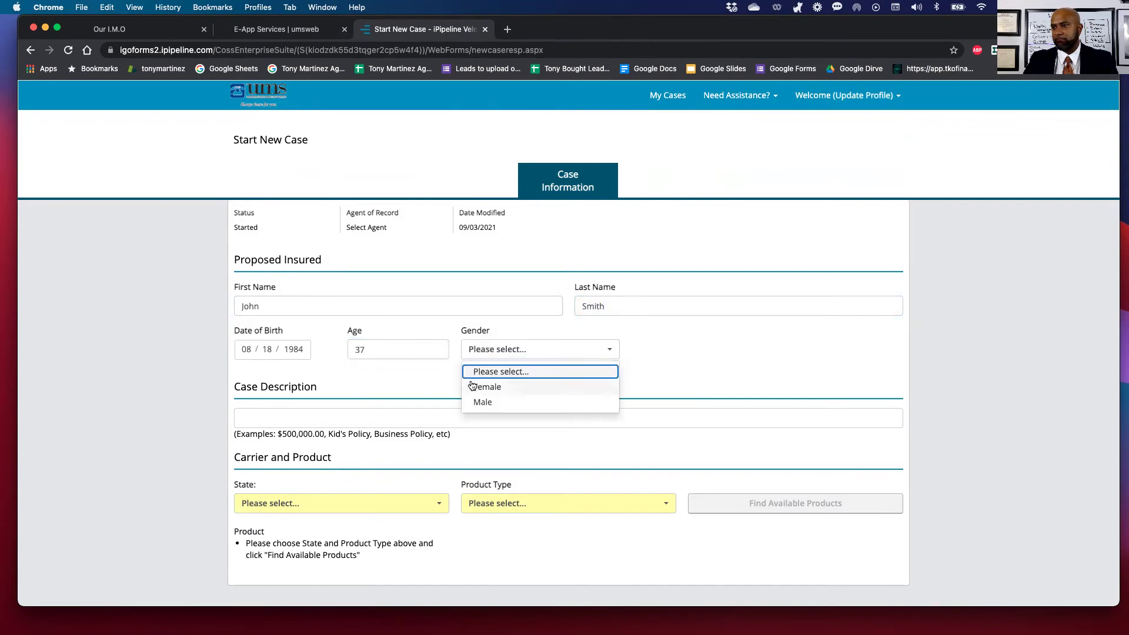
left_click(476, 385)
left_click(473, 353)
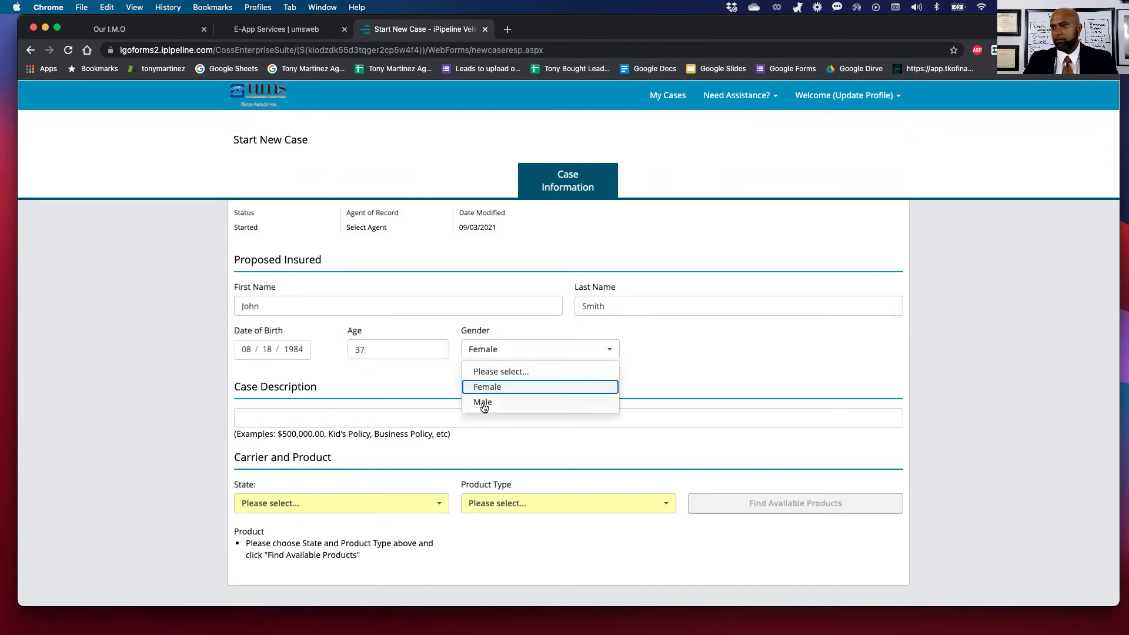
left_click(481, 405)
left_click(306, 420)
type("Sa")
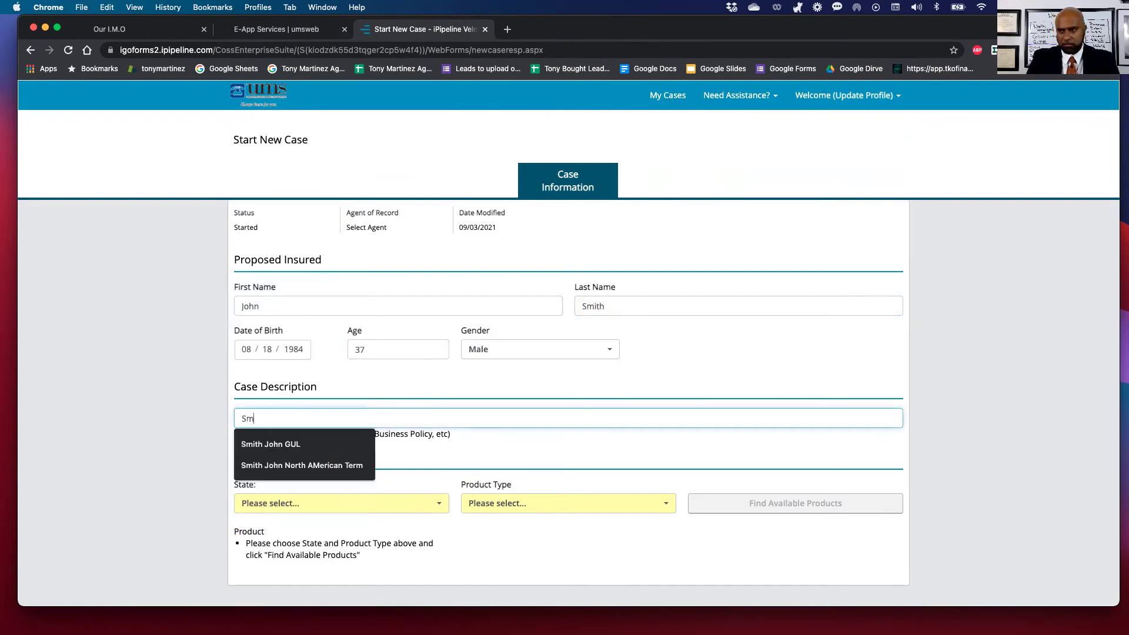
type("mples")
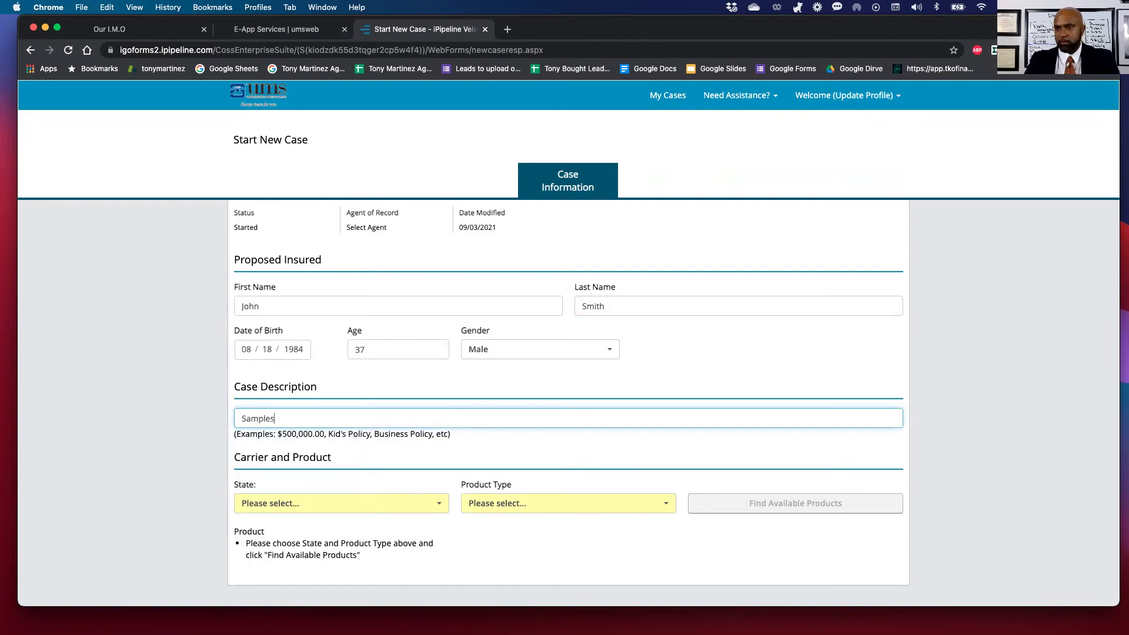
left_click(345, 505)
scroll(285, 550, "down", 5)
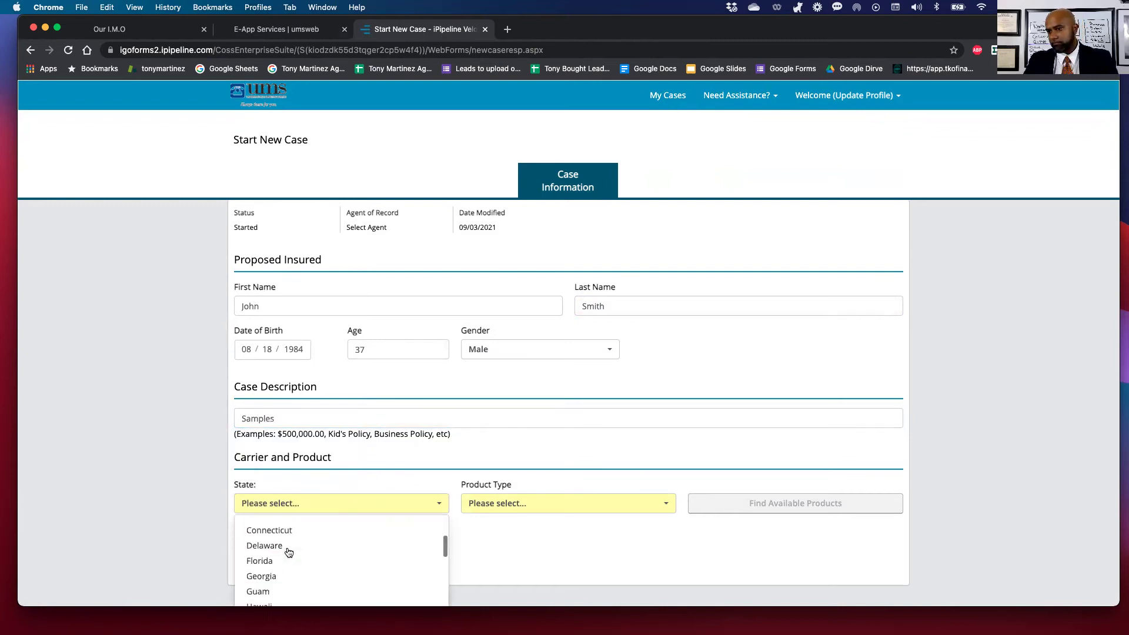
scroll(285, 547, "up", 3)
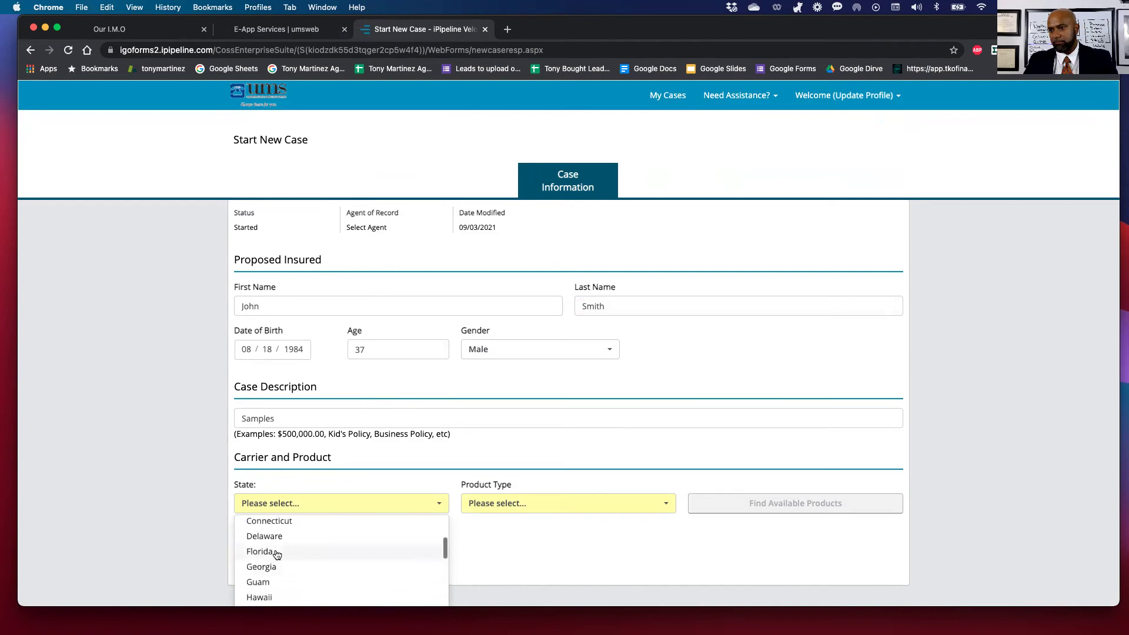
left_click(262, 557)
left_click(497, 507)
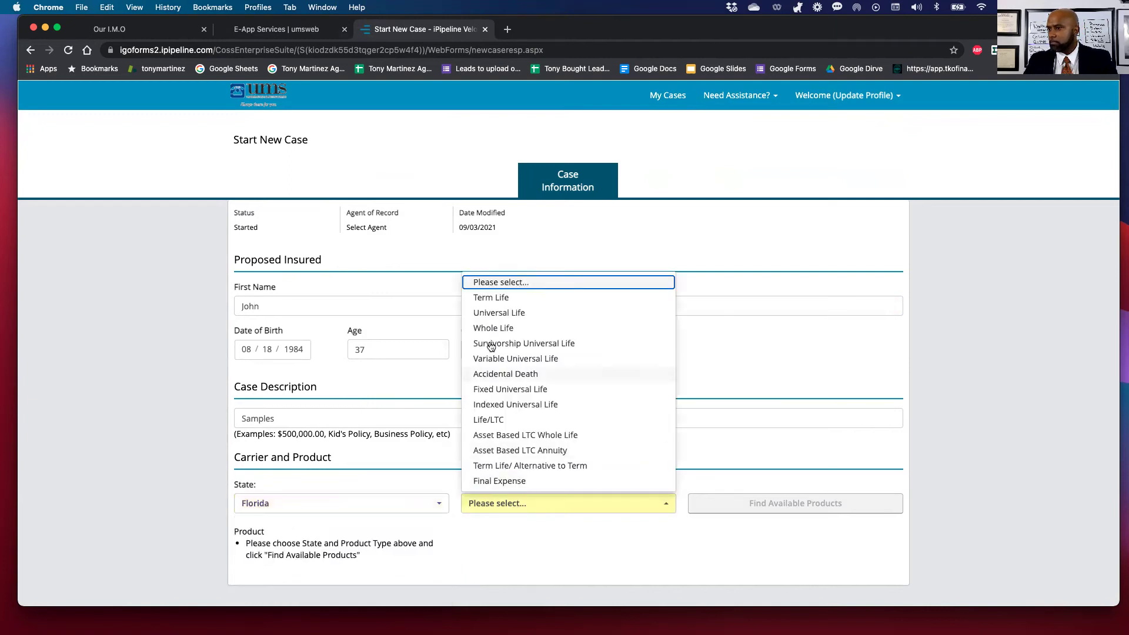
left_click(489, 299)
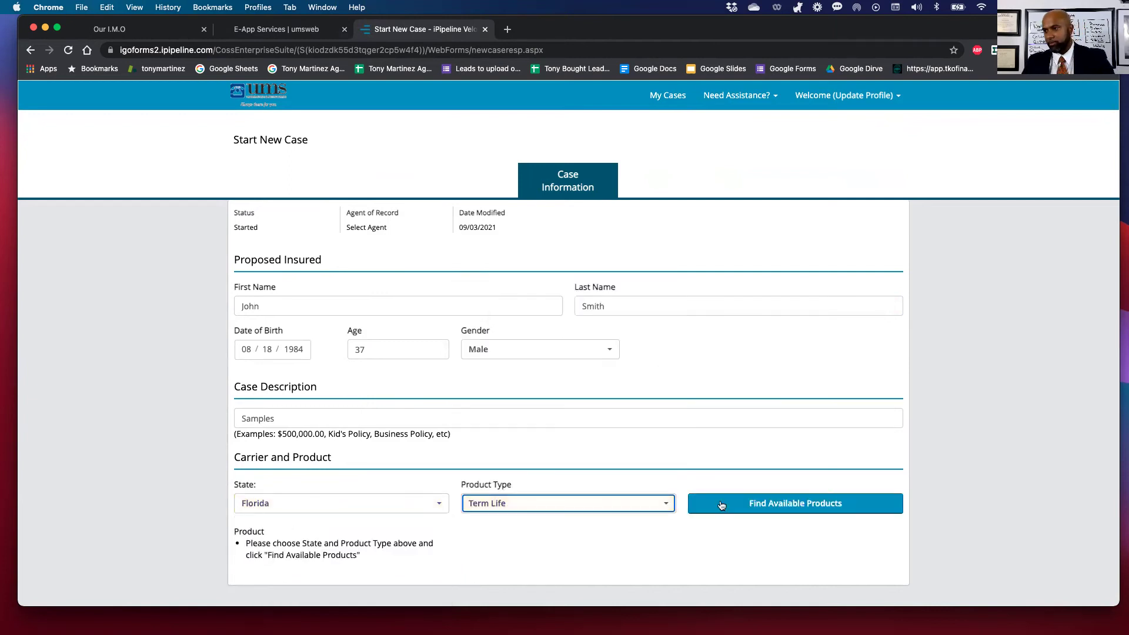
left_click(805, 501)
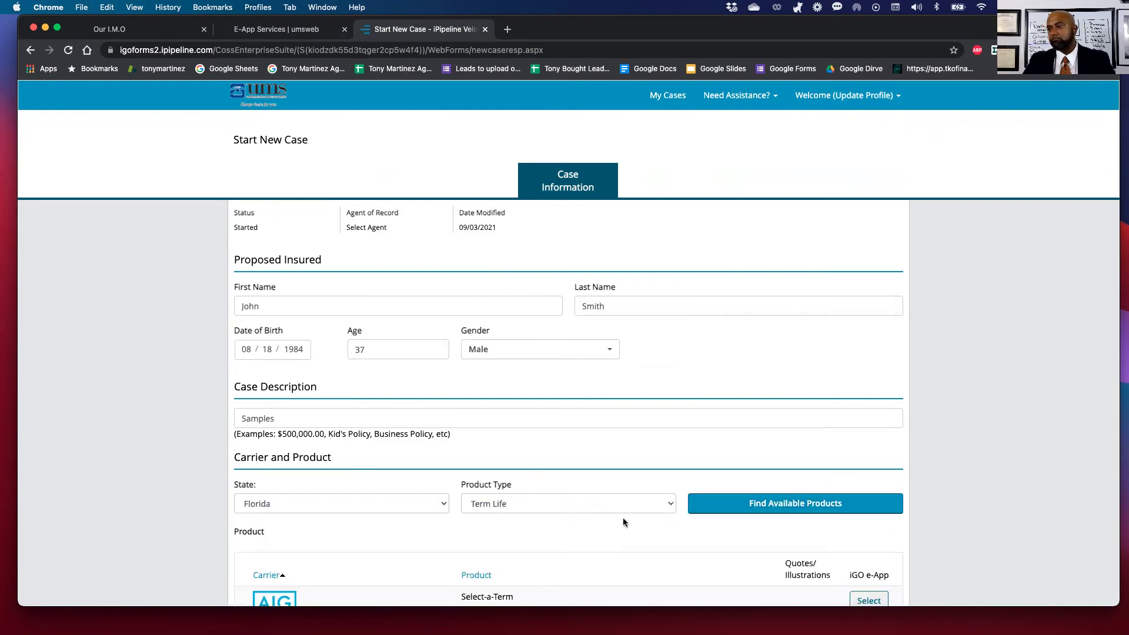
Review the Florida term product results, then return to the TKO Financial Our I.M.O page.
scroll(623, 517, "down", 7)
scroll(622, 522, "down", 1)
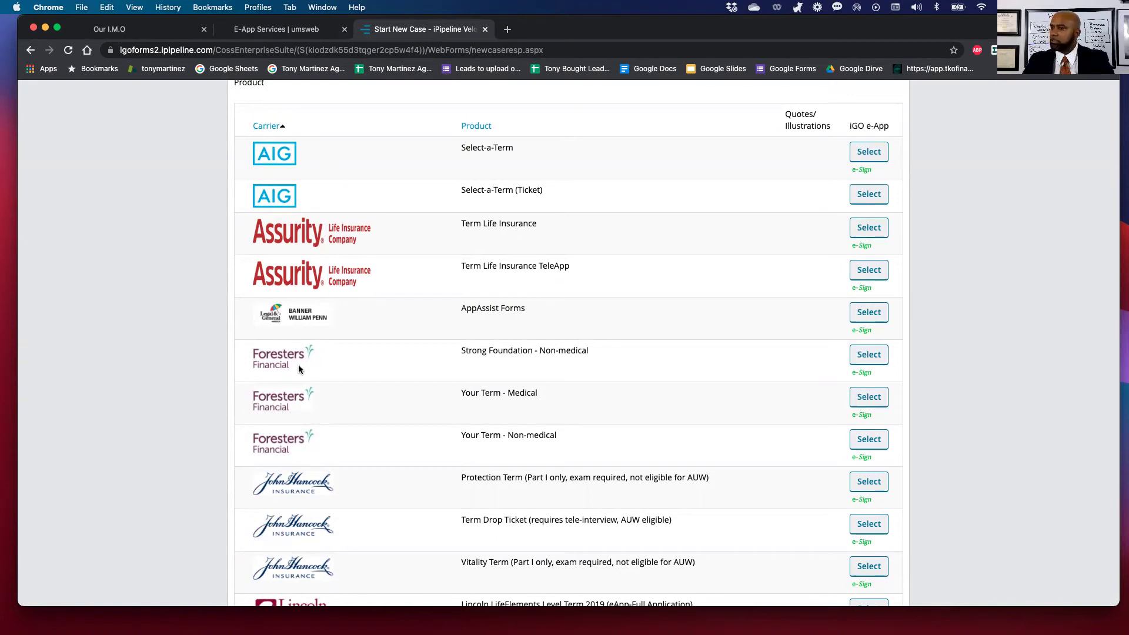
scroll(298, 369, "up", 1)
scroll(299, 370, "down", 1)
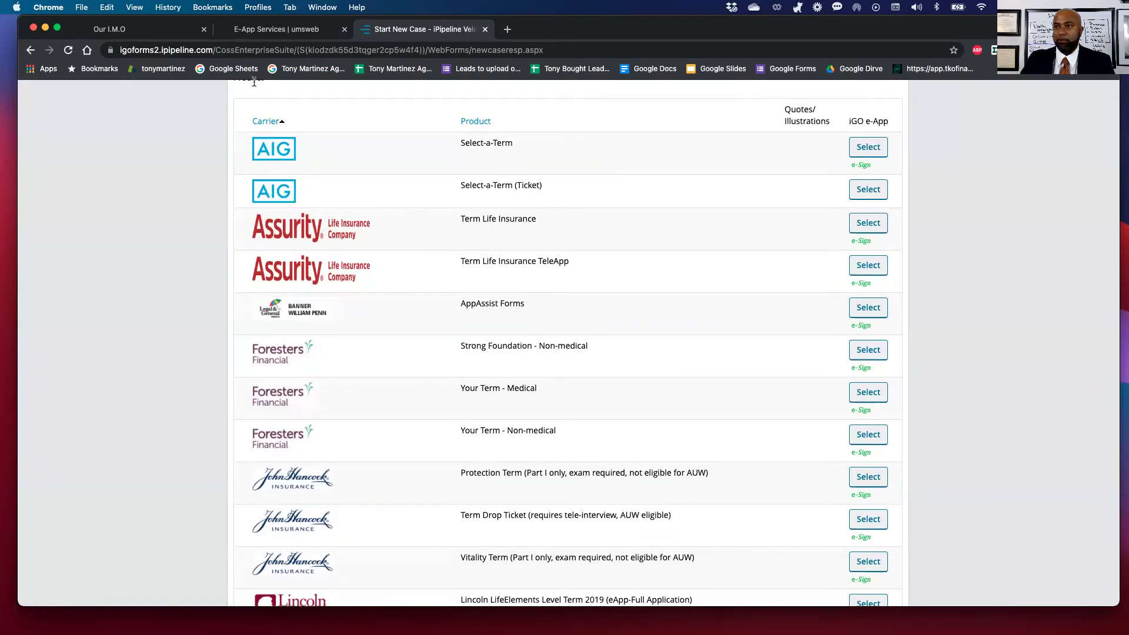
left_click(139, 31)
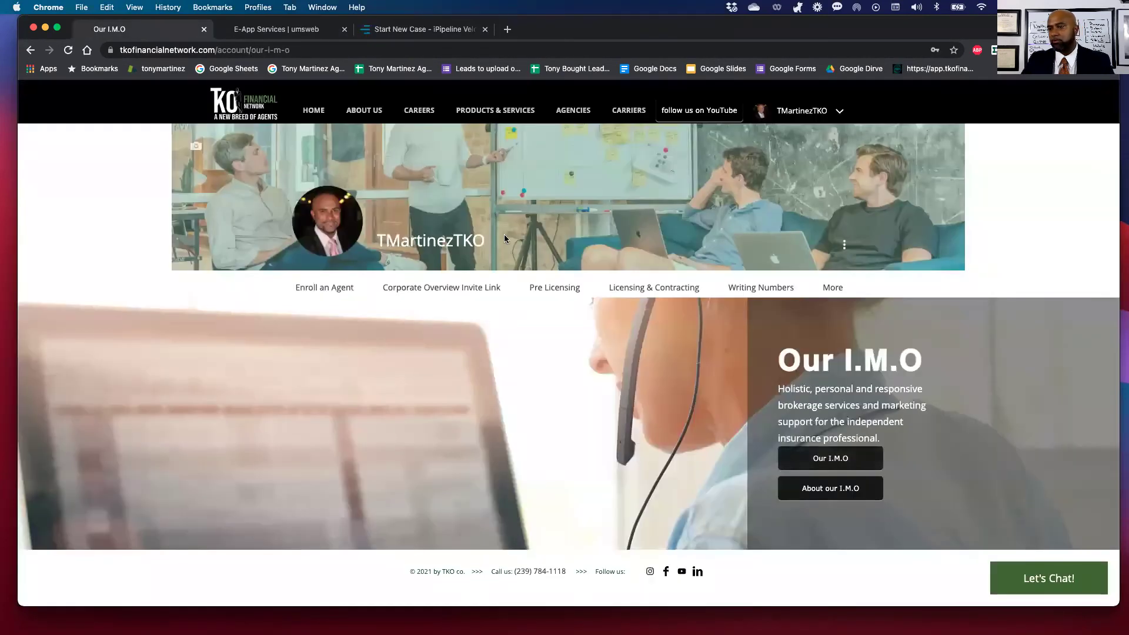
Open the Foresters Your Term quote form via Mobile Quick Quotes Links and set state to FL.
mouse_move(832, 289)
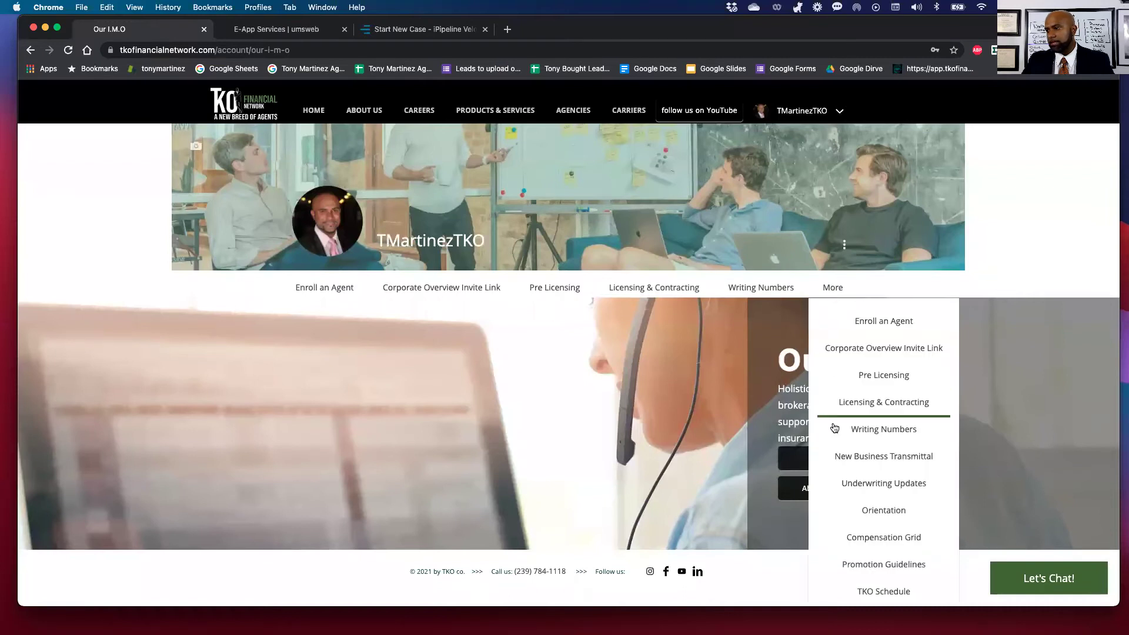
scroll(838, 429, "down", 5)
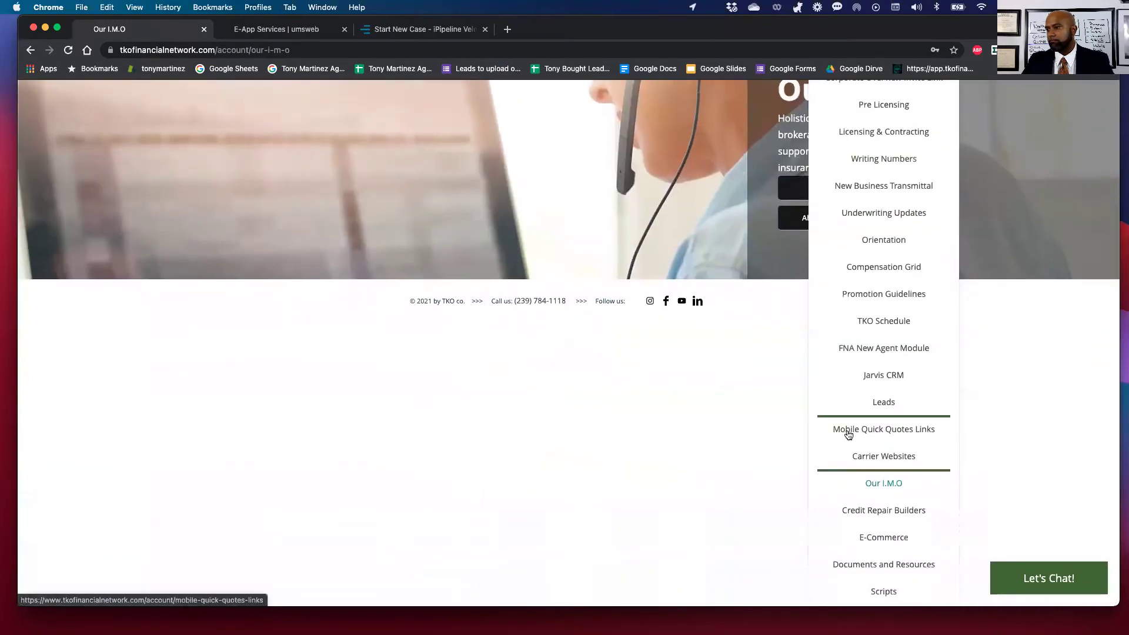
left_click(848, 434)
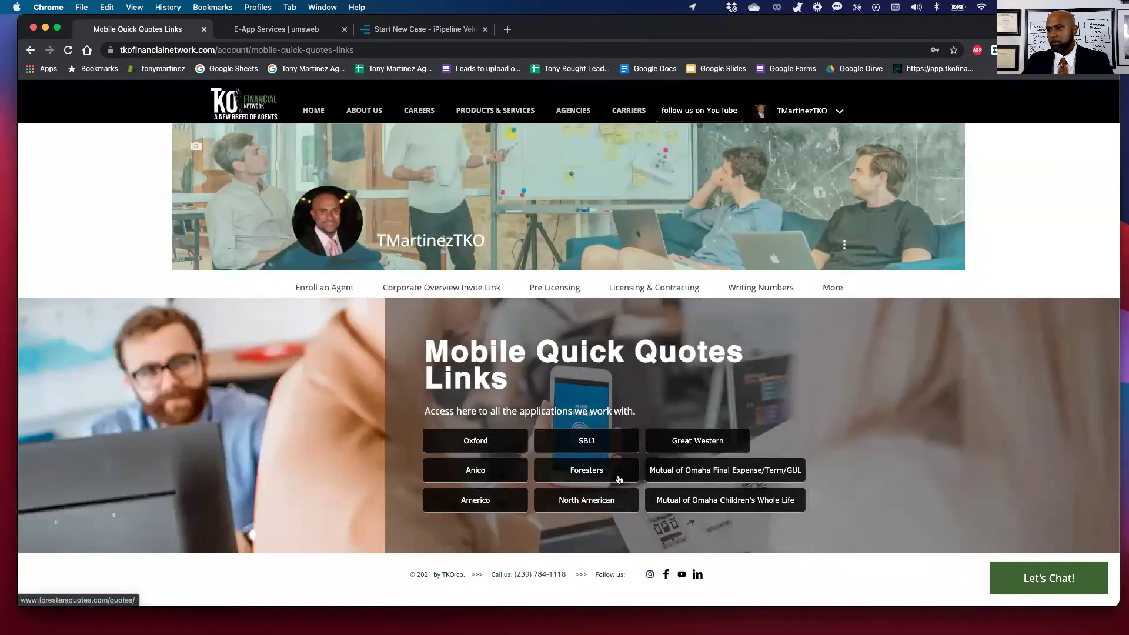
left_click(588, 477)
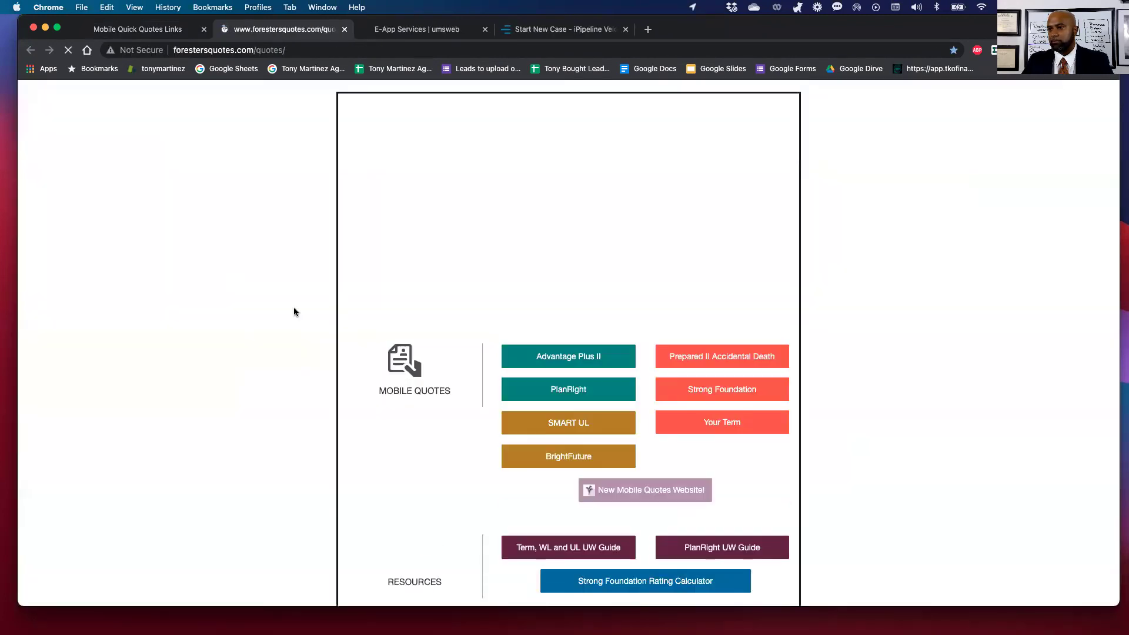
scroll(345, 408, "down", 2)
left_click(709, 382)
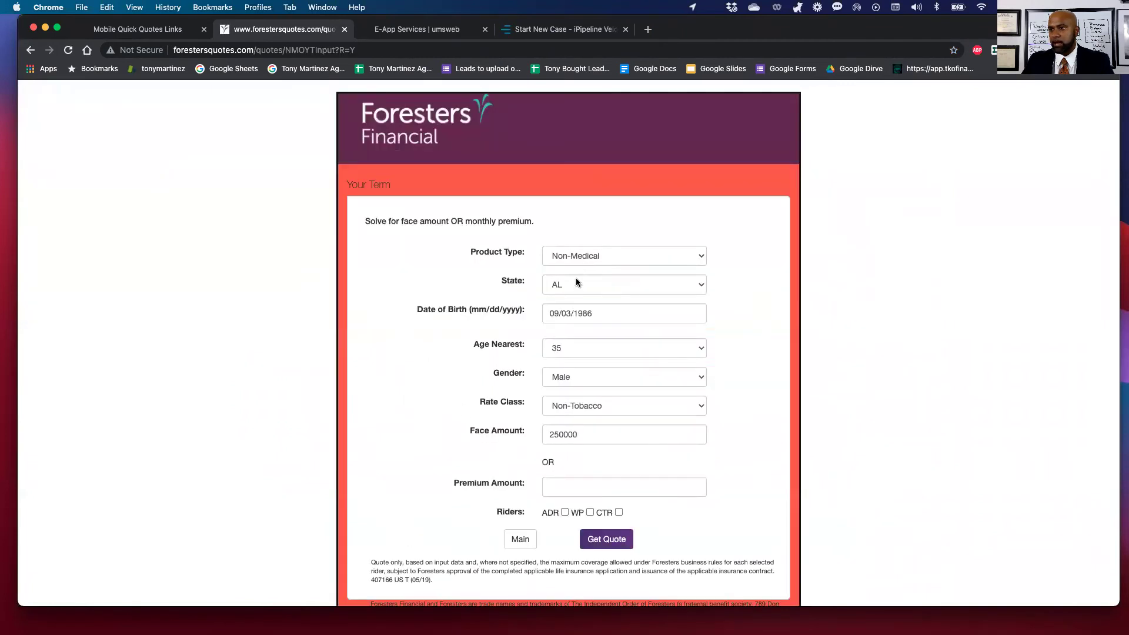
left_click(576, 281)
left_click(560, 391)
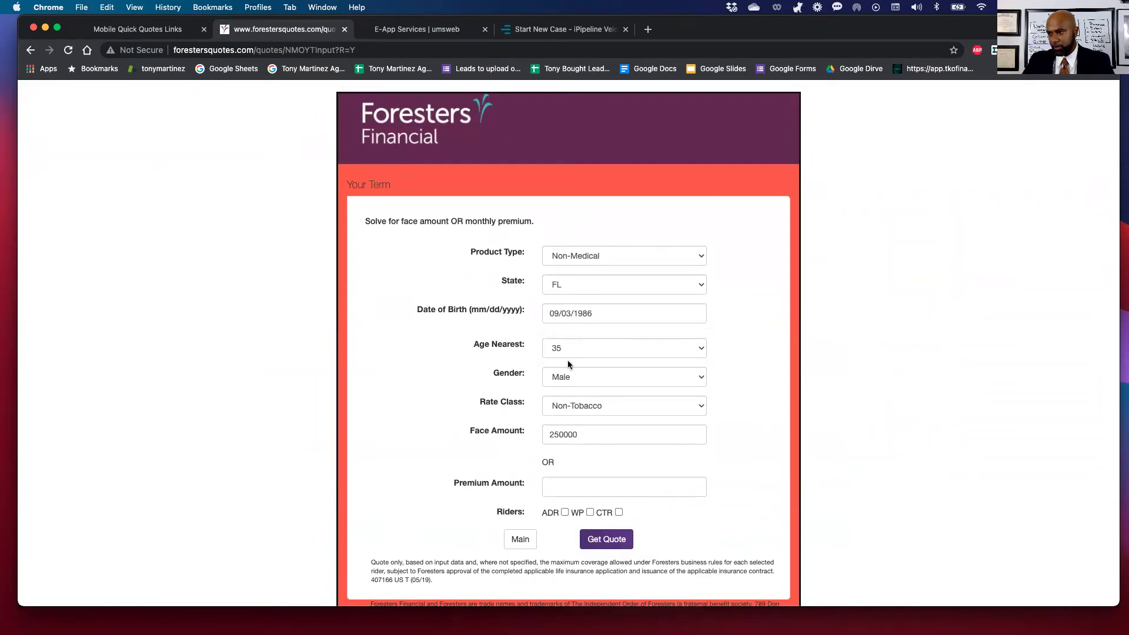
Generate Your Term quotes for $250,000 and e-mail a copy to the agent's saved address.
left_click(619, 545)
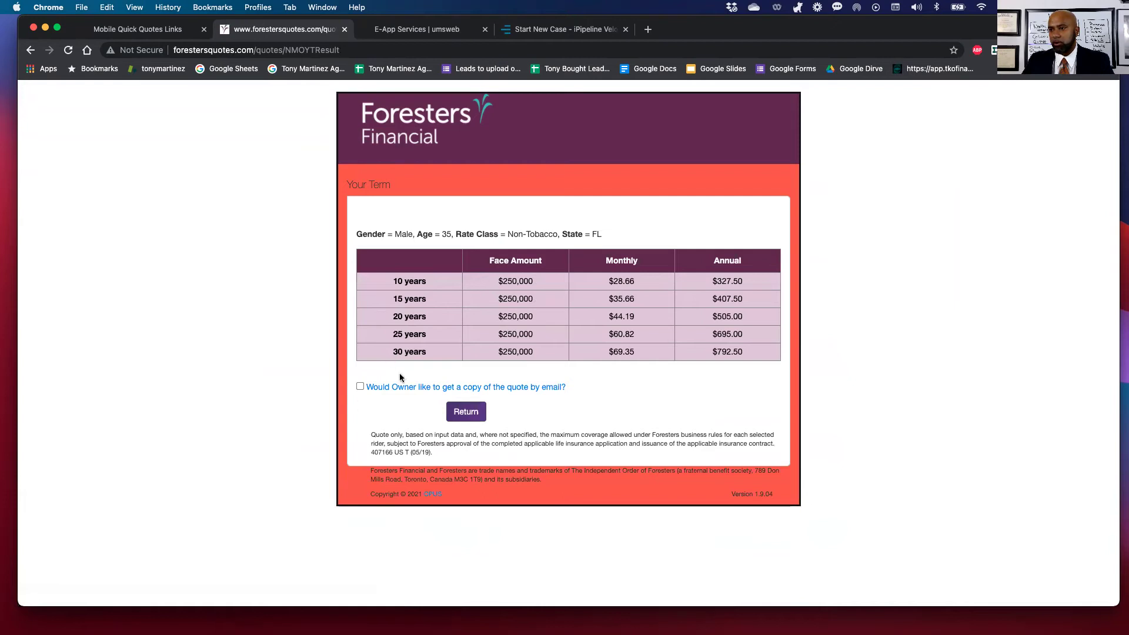
left_click(360, 387)
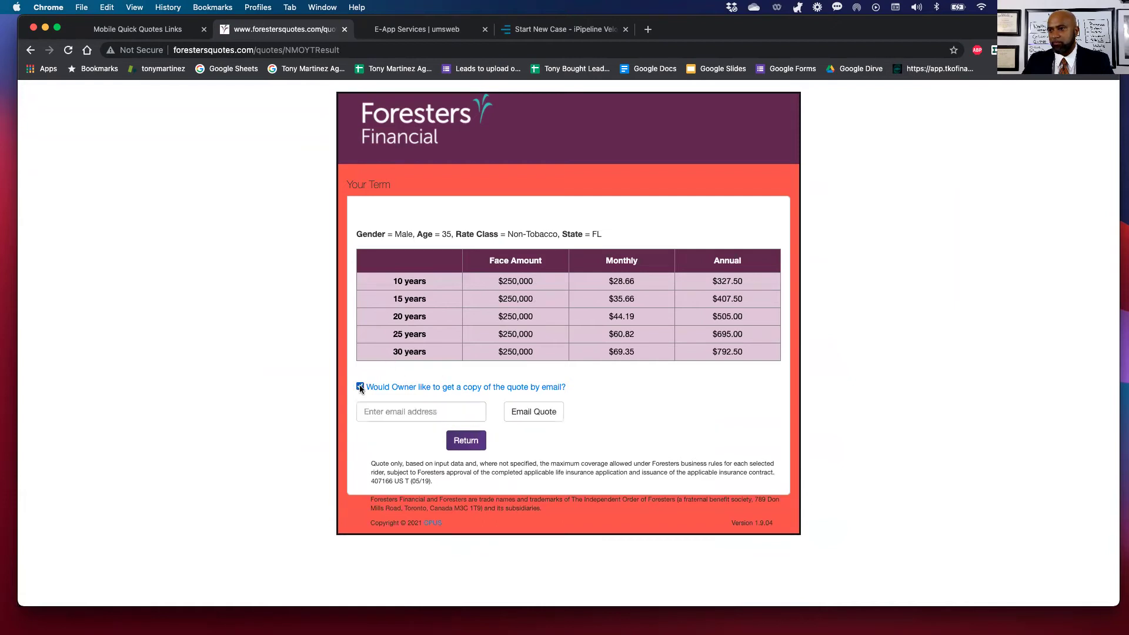
left_click(387, 413)
left_click(388, 435)
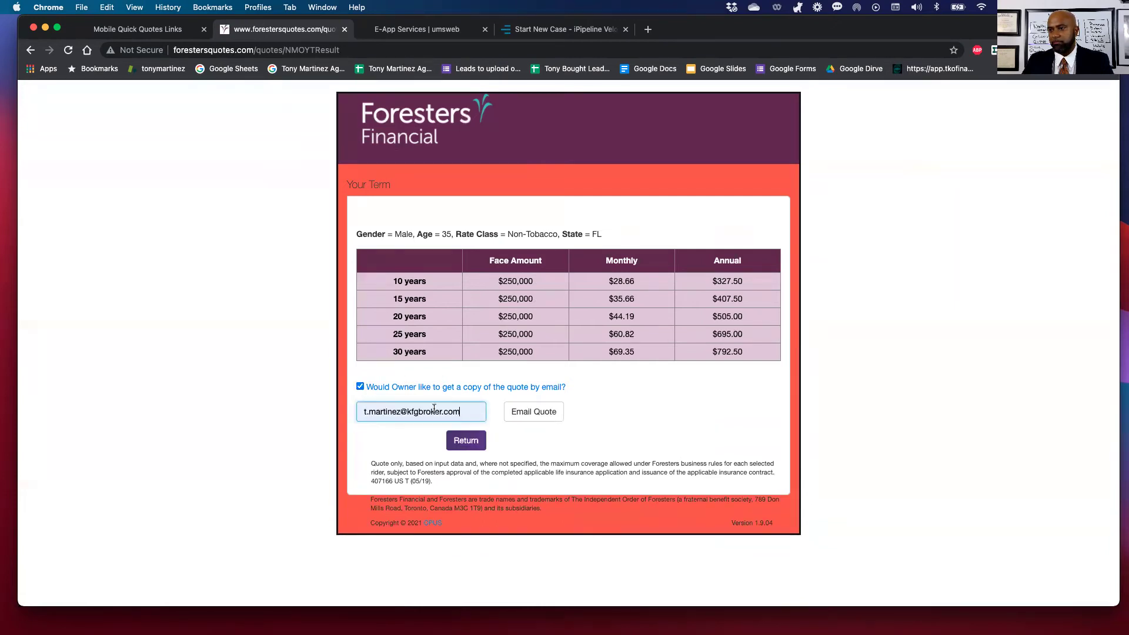
left_click(504, 412)
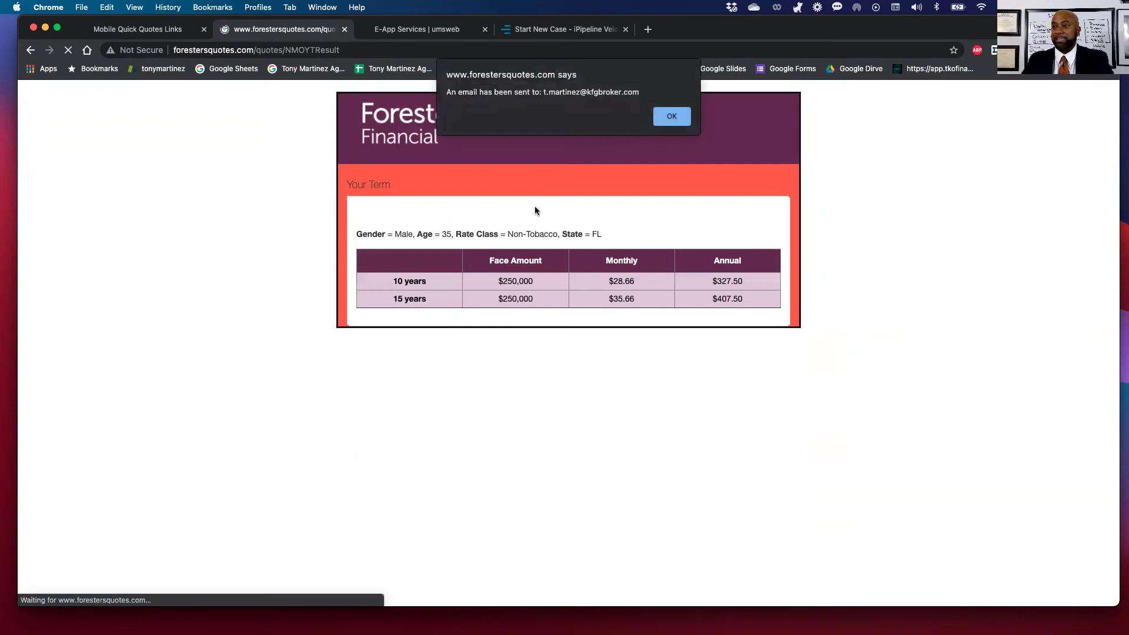
left_click(671, 117)
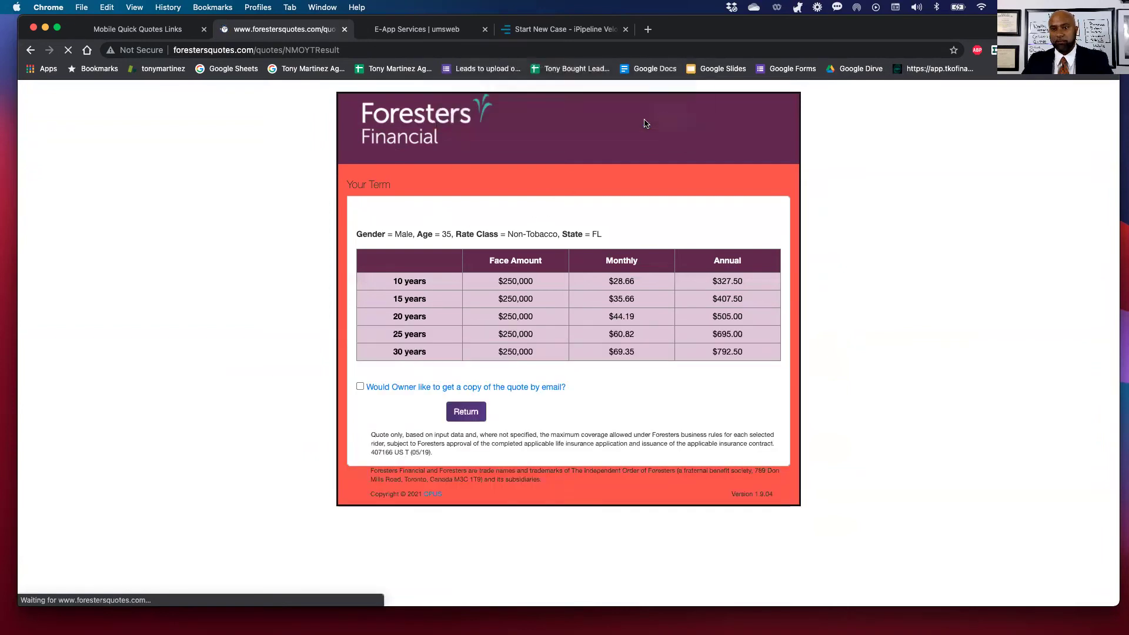
left_click(538, 29)
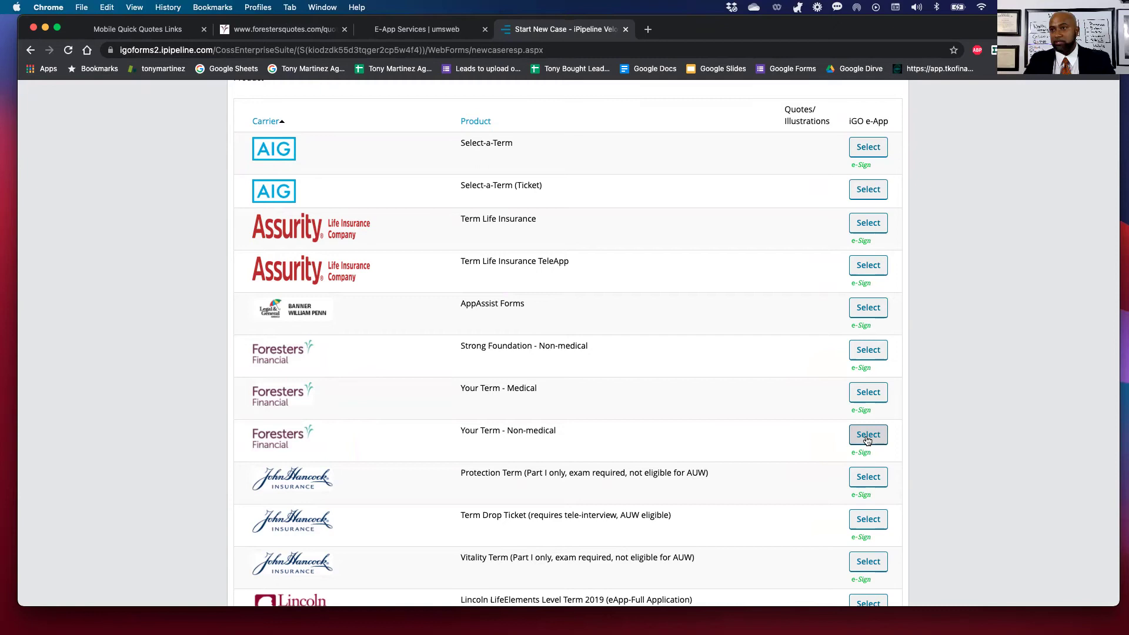
Return from the Start New Case carrier list to the TKO Mobile Quick Quotes Links page.
left_click(155, 30)
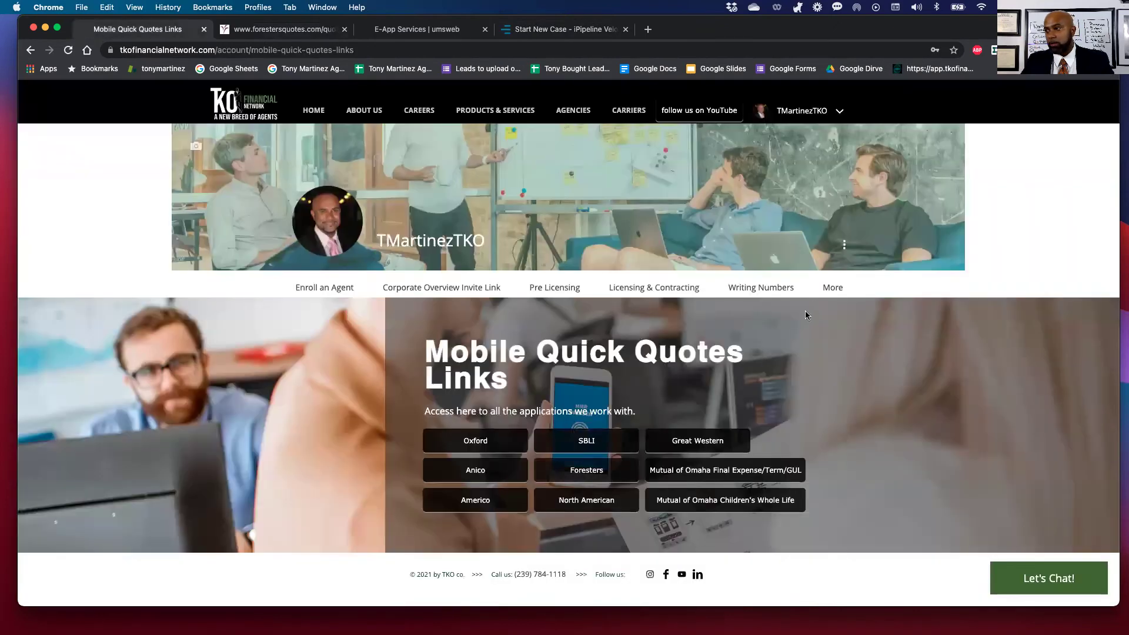
Open the TKO portal's Support Center page from the More menu.
mouse_move(832, 286)
scroll(844, 385, "down", 10)
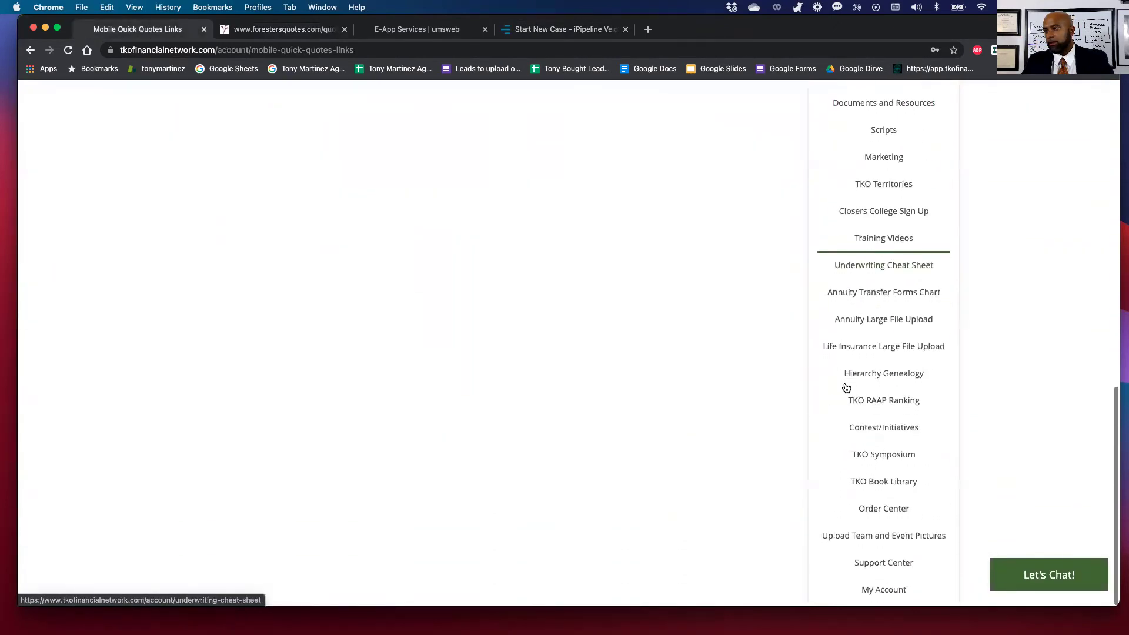
left_click(872, 569)
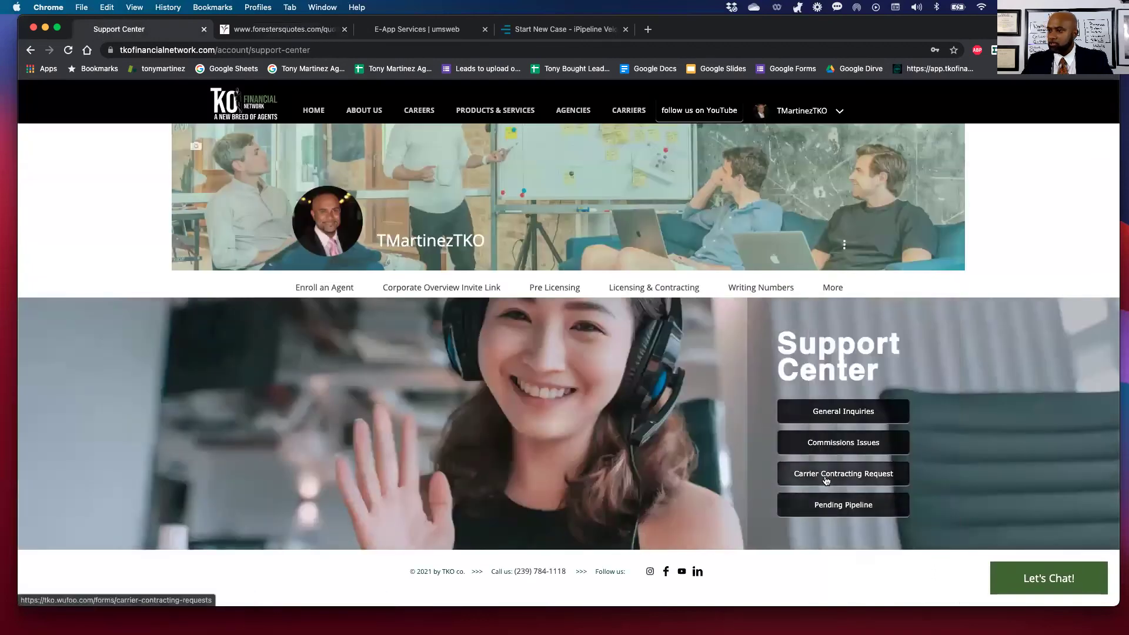
Open and review the Carrier Contracting Requests form, then go back to the Support Center.
left_click(826, 481)
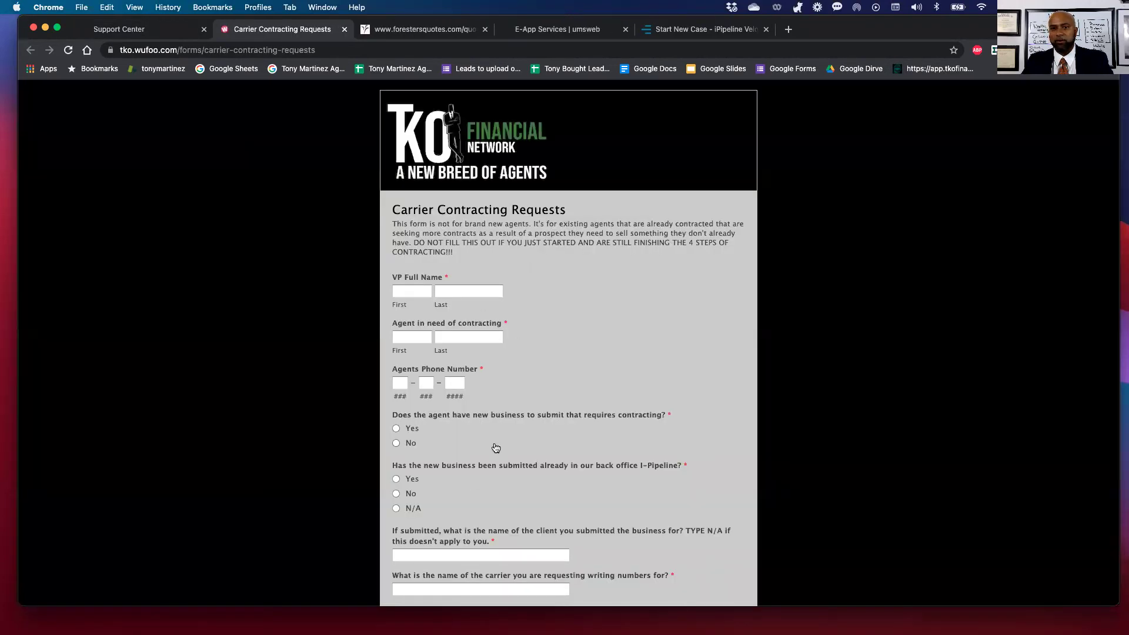
scroll(496, 445, "down", 3)
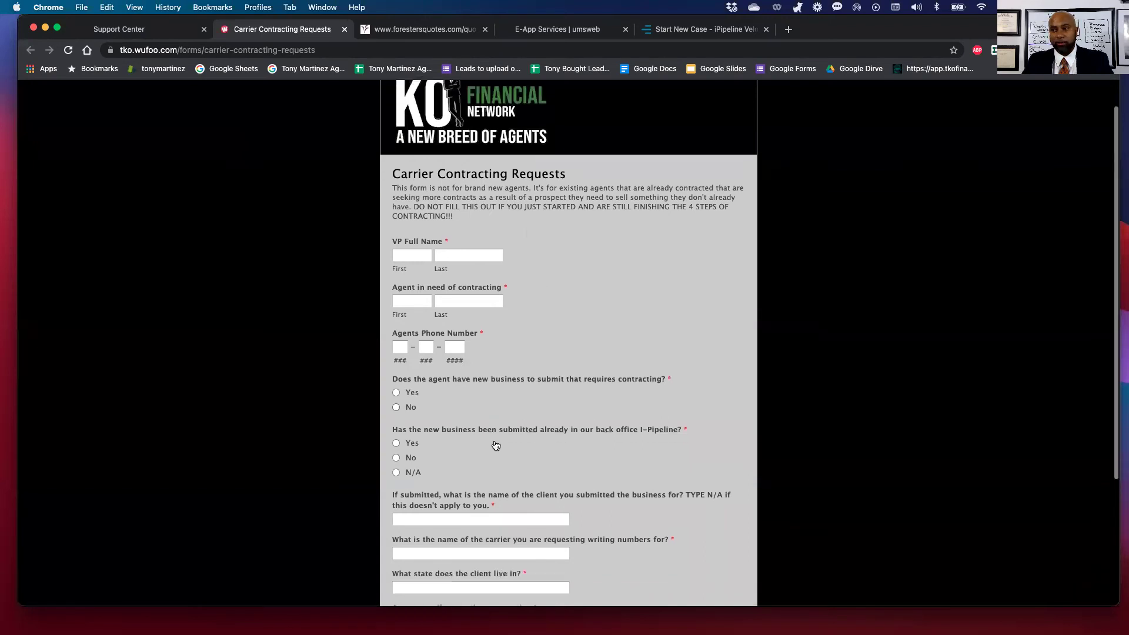
scroll(479, 517, "down", 2)
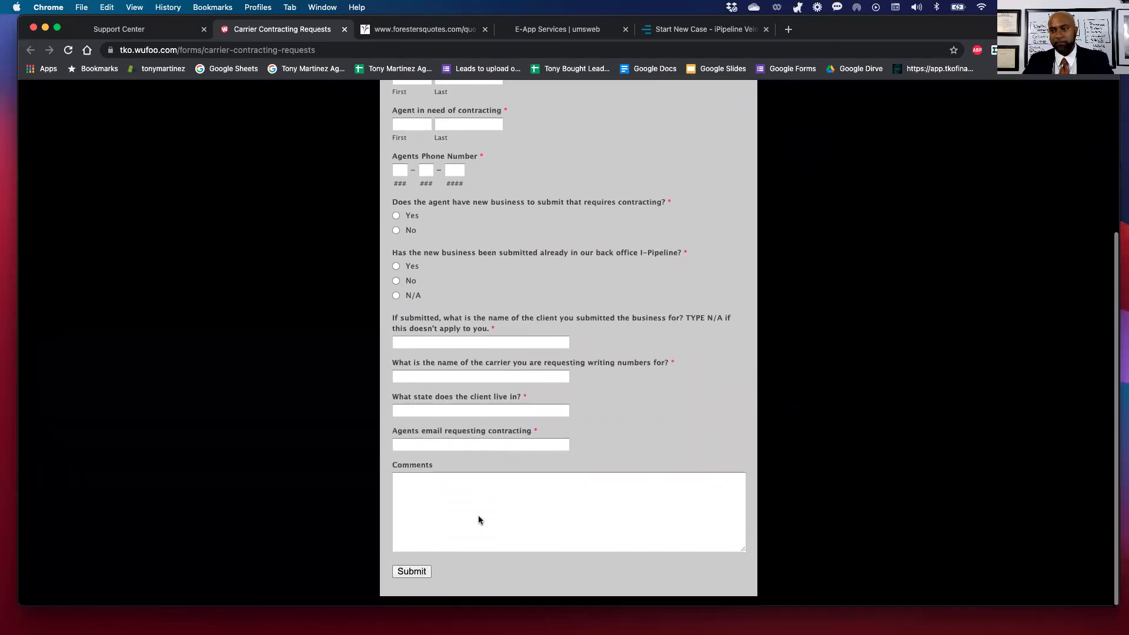
scroll(479, 517, "up", 5)
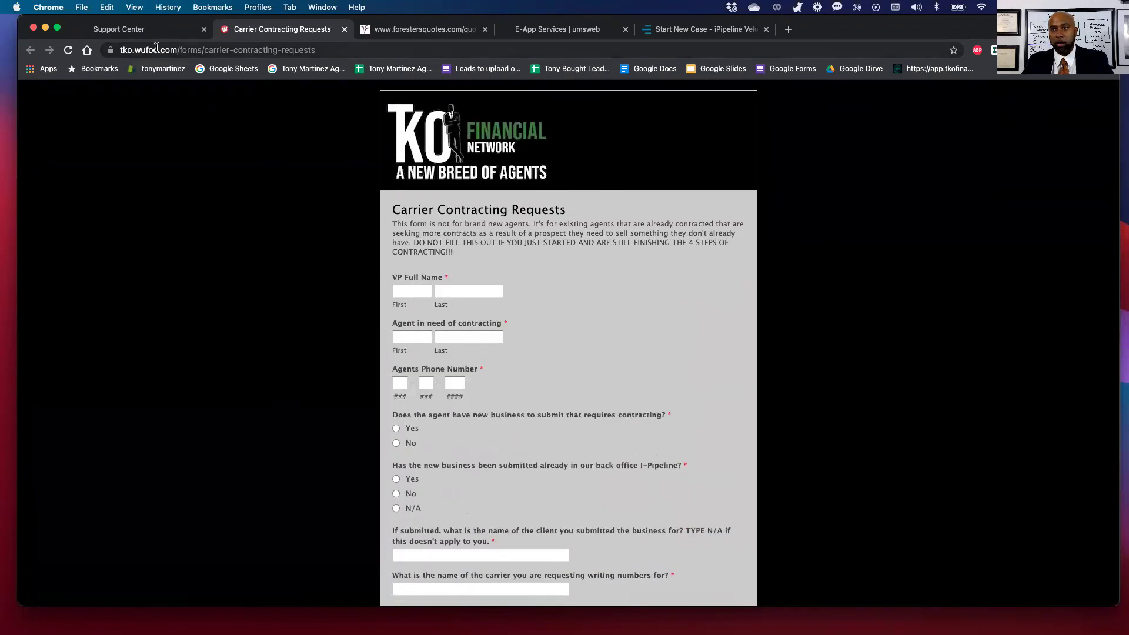
left_click(141, 29)
mouse_move(834, 290)
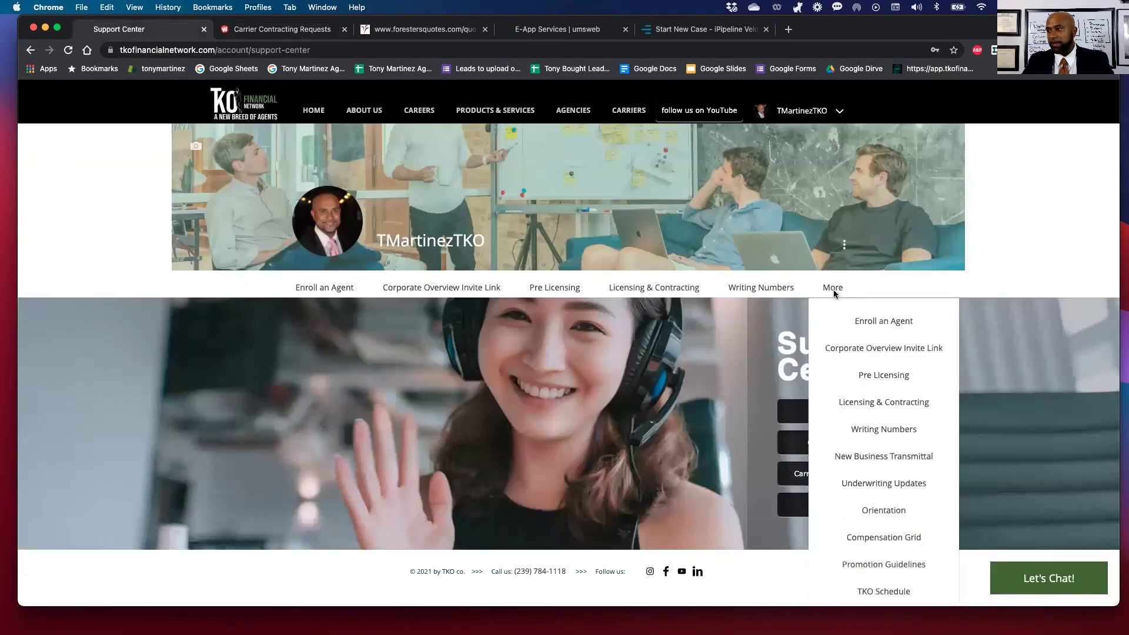
Open the New Business Transmittal page, then switch over to the UMS E-App Services page.
left_click(845, 459)
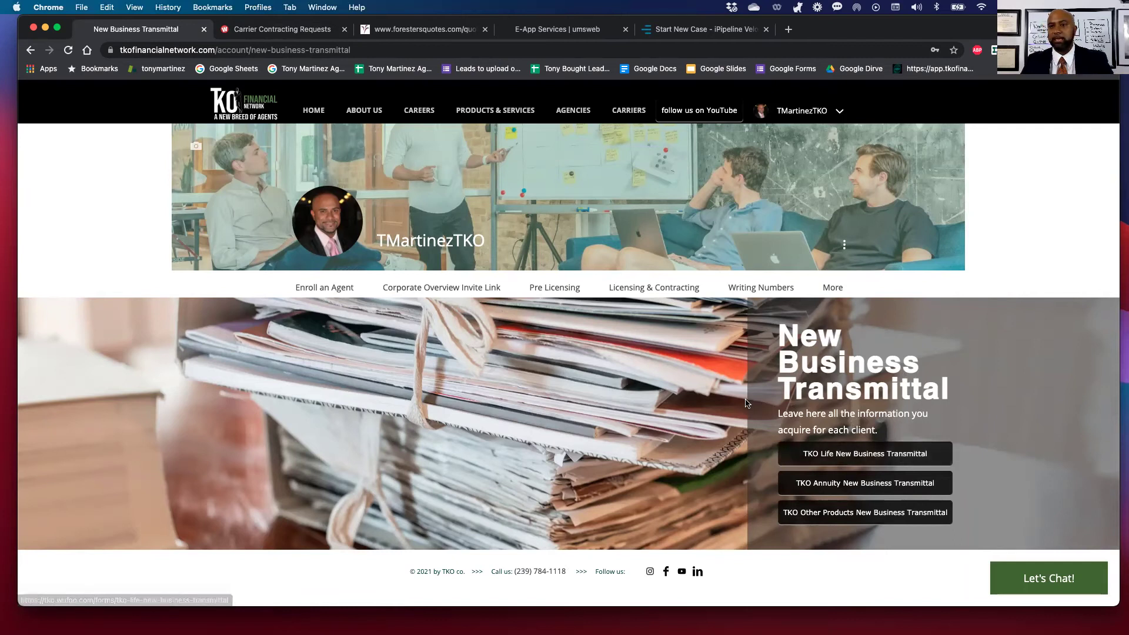
left_click(840, 111)
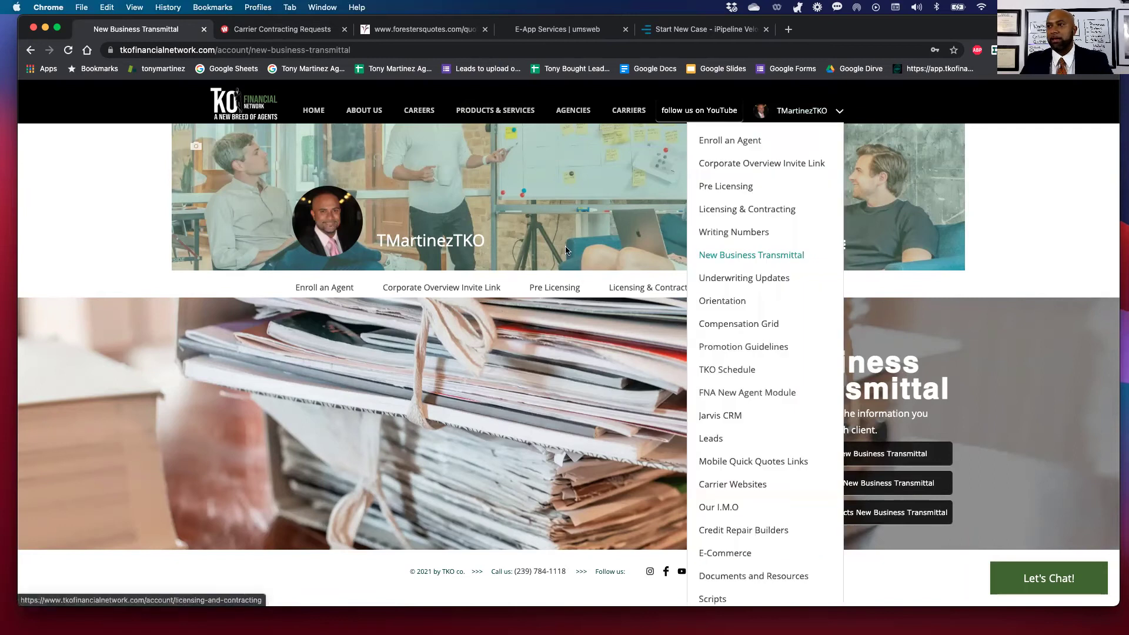
left_click(274, 28)
left_click(386, 27)
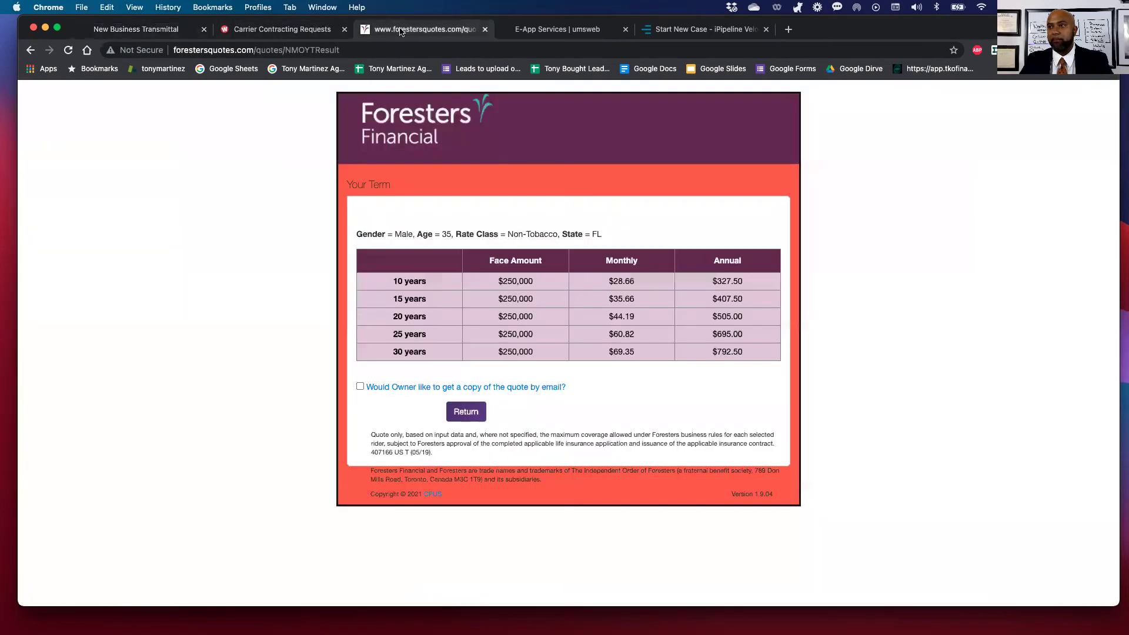
left_click(290, 31)
left_click(525, 31)
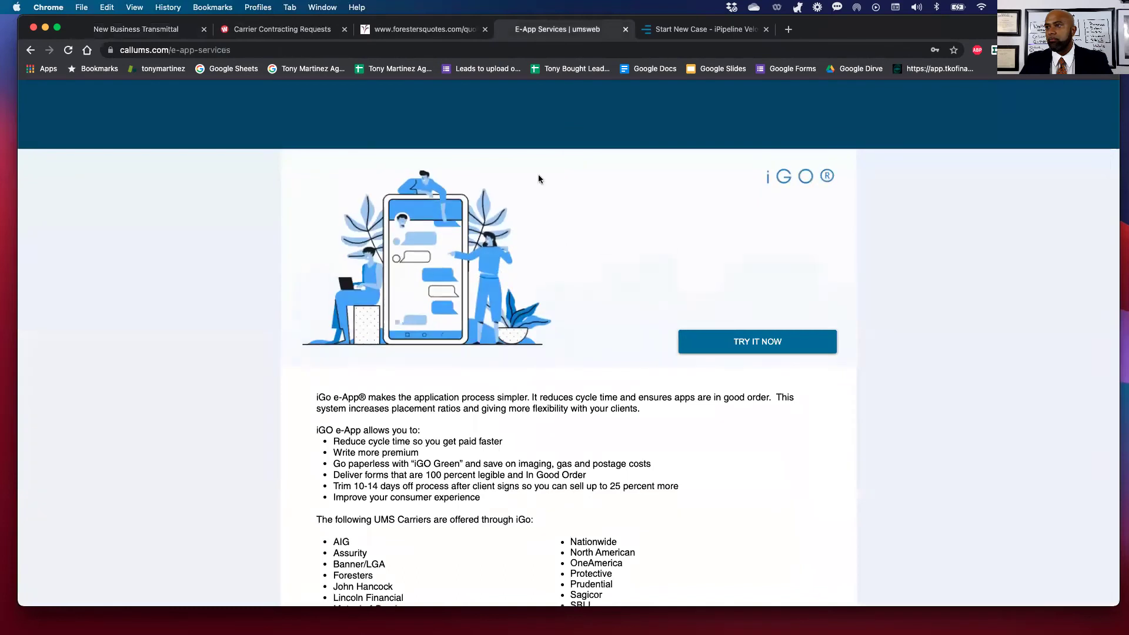
Open the blank Agency_Life_Quote form from the UMS More menu.
scroll(538, 174, "up", 5)
mouse_move(717, 202)
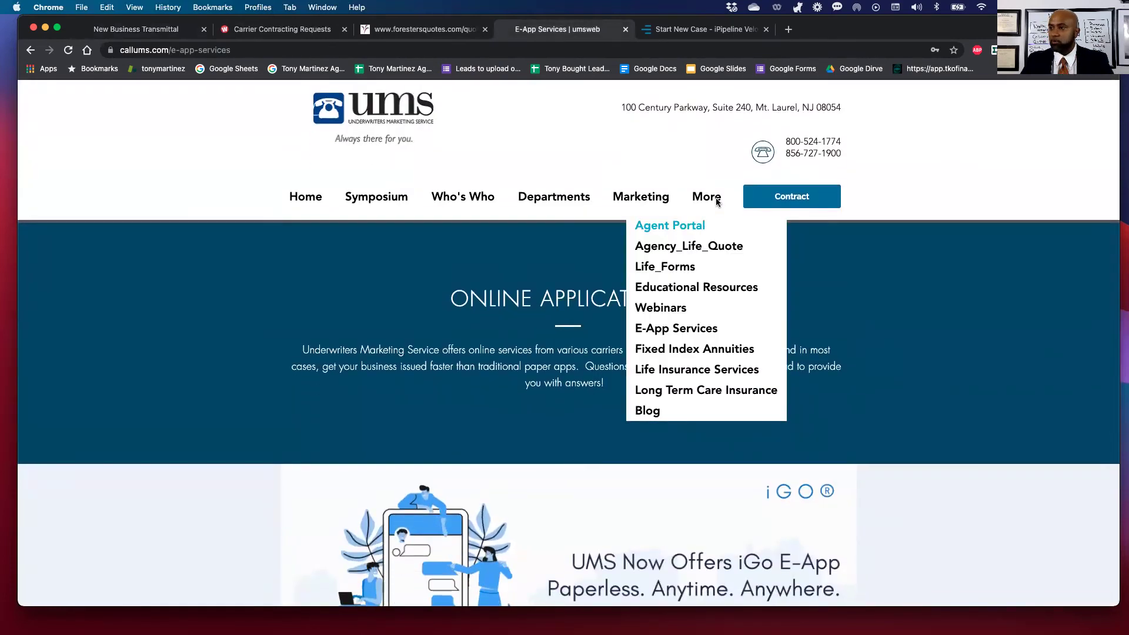
left_click(662, 254)
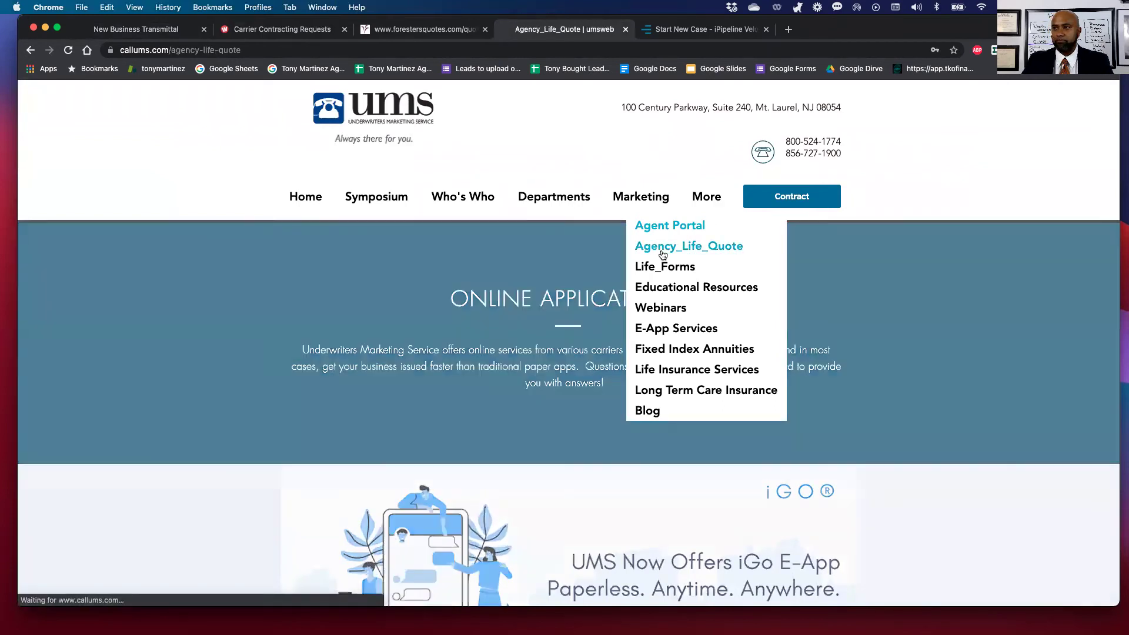
scroll(265, 331, "down", 4)
scroll(265, 332, "up", 2)
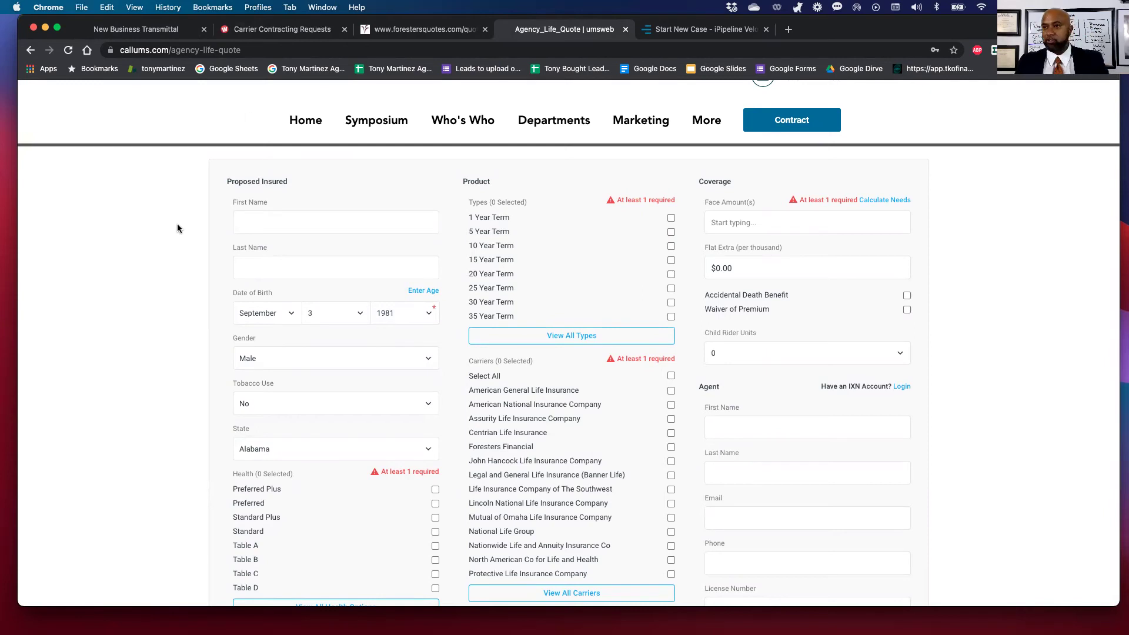
Enter the insured's first and last name, September birth month, non-tobacco, and Florida state.
left_click(258, 221)
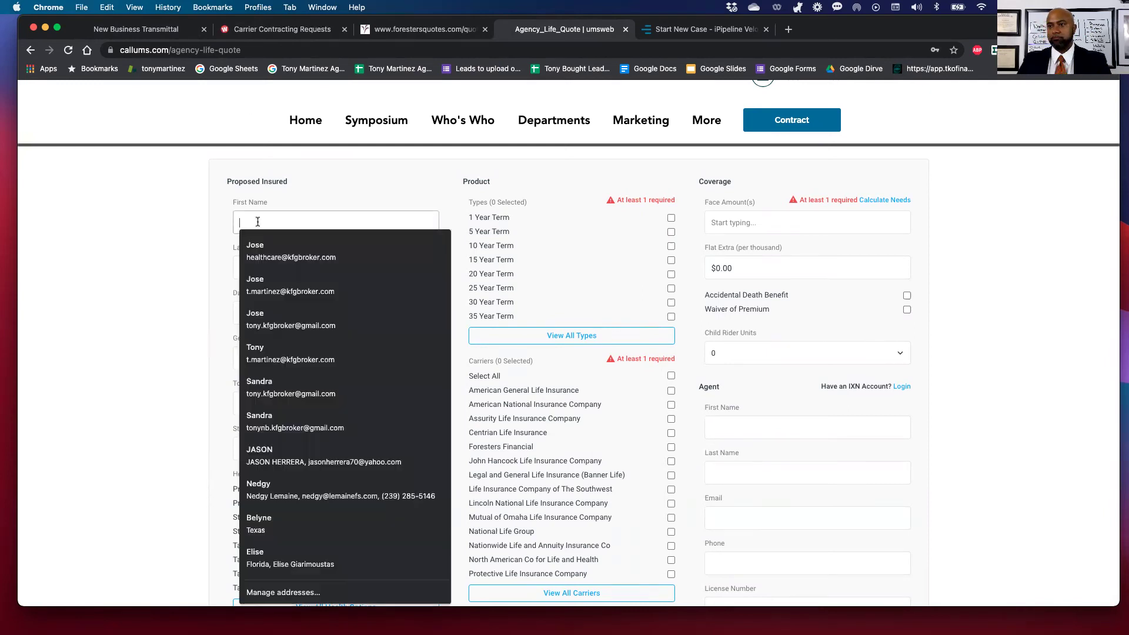
type("To")
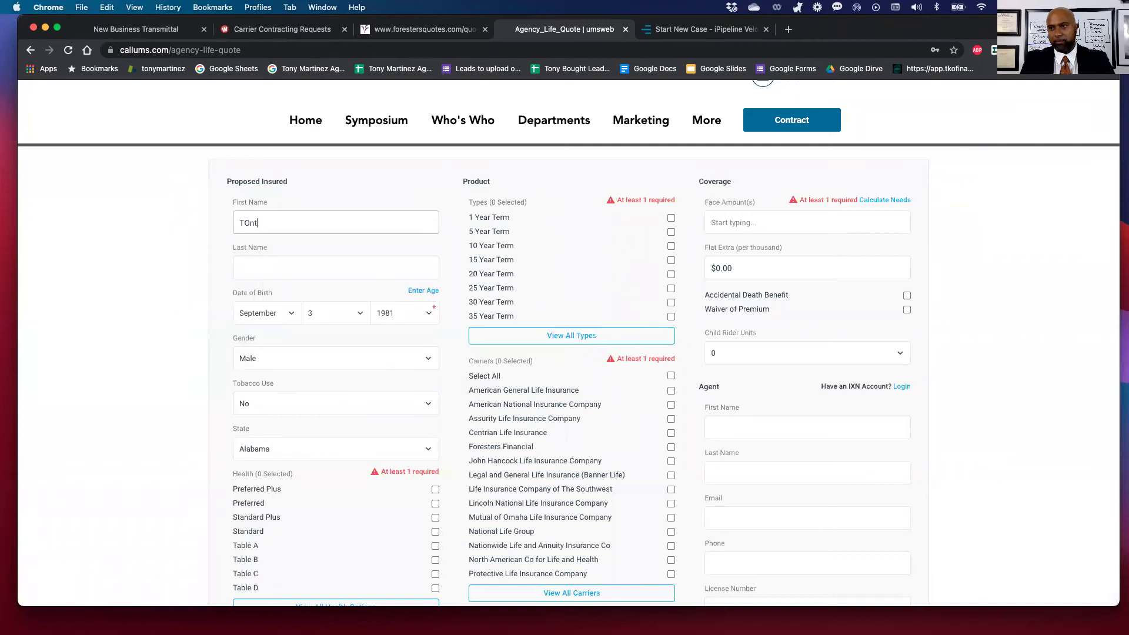
type("ny")
key("Tab")
type("Smi")
key("Tab")
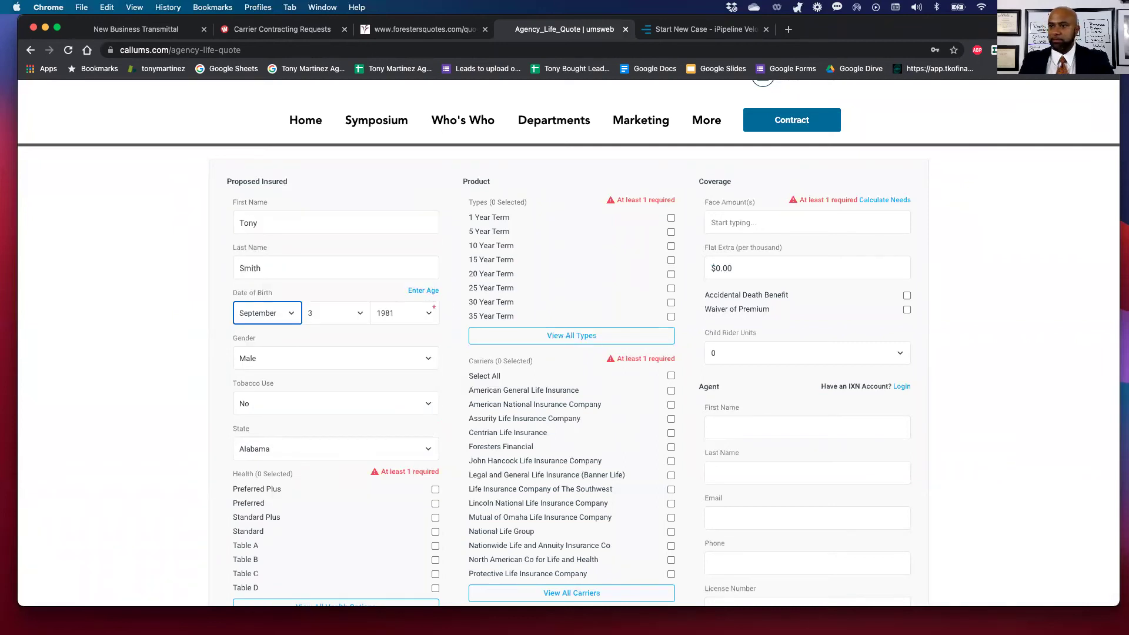
left_click(282, 320)
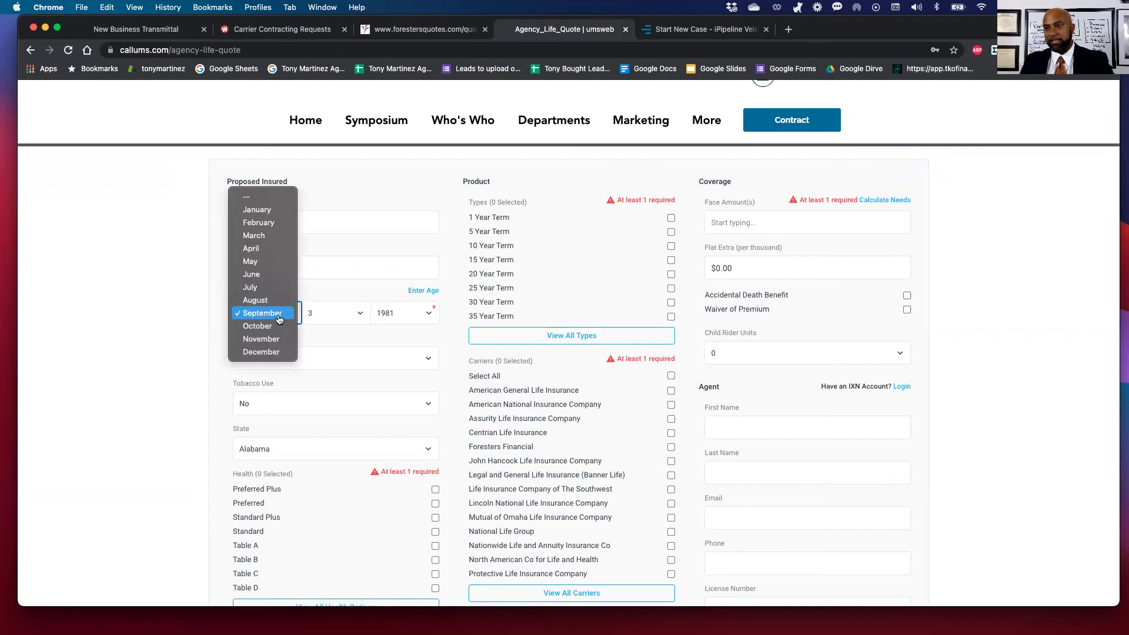
left_click(281, 319)
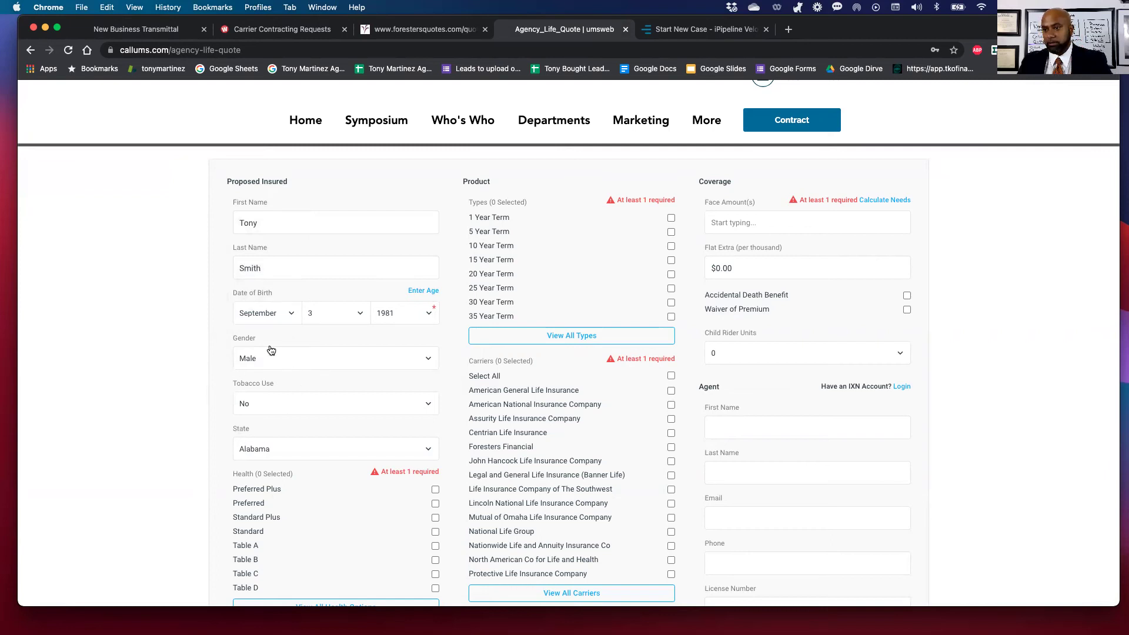
left_click(262, 403)
left_click(327, 449)
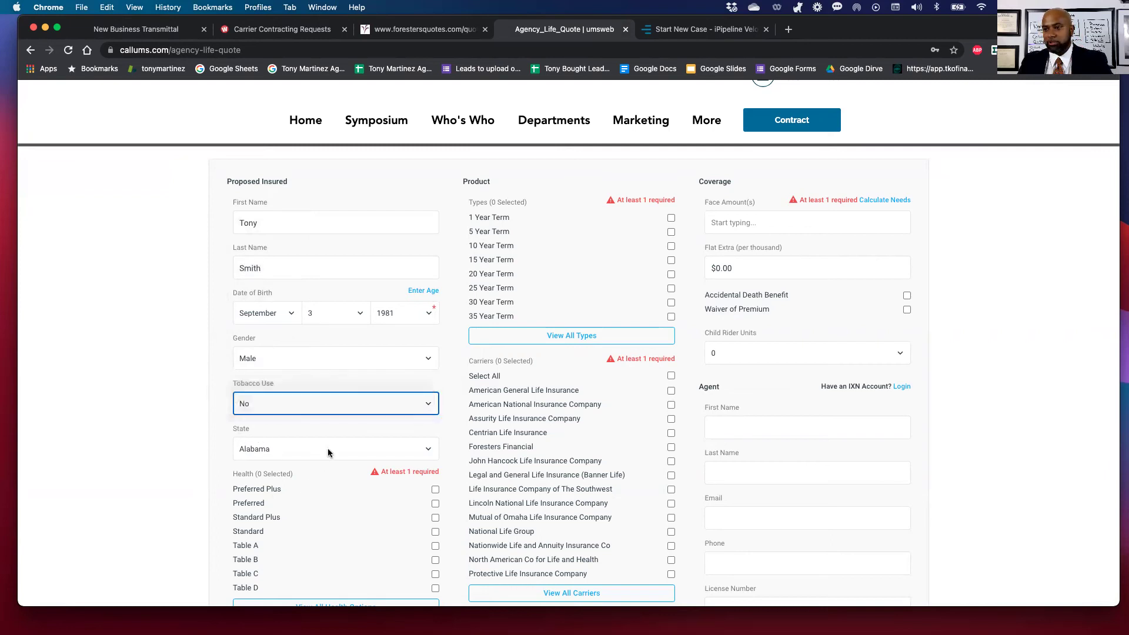
left_click(312, 452)
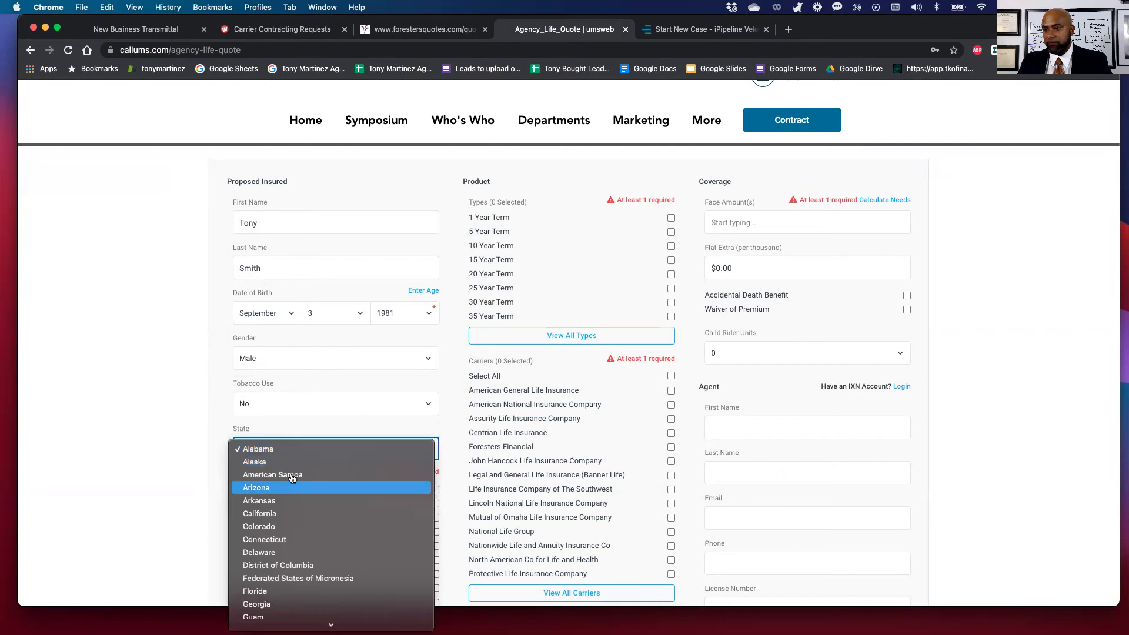
left_click(285, 584)
Set the health class to Preferred only, unticking Standard.
scroll(285, 564, "down", 2)
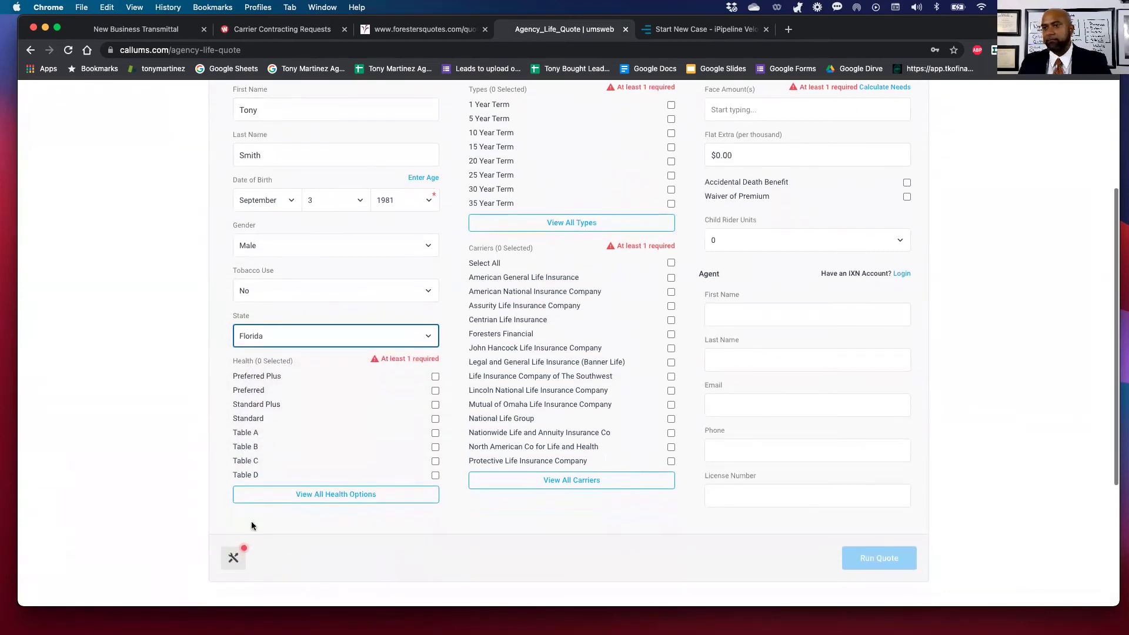
left_click(435, 391)
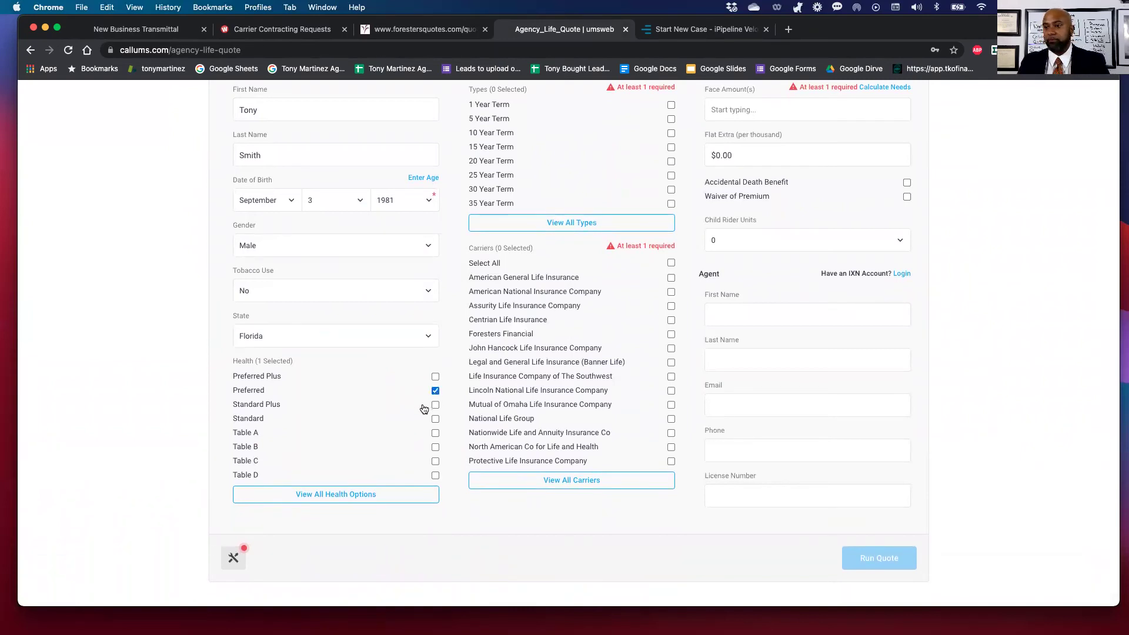
left_click(435, 419)
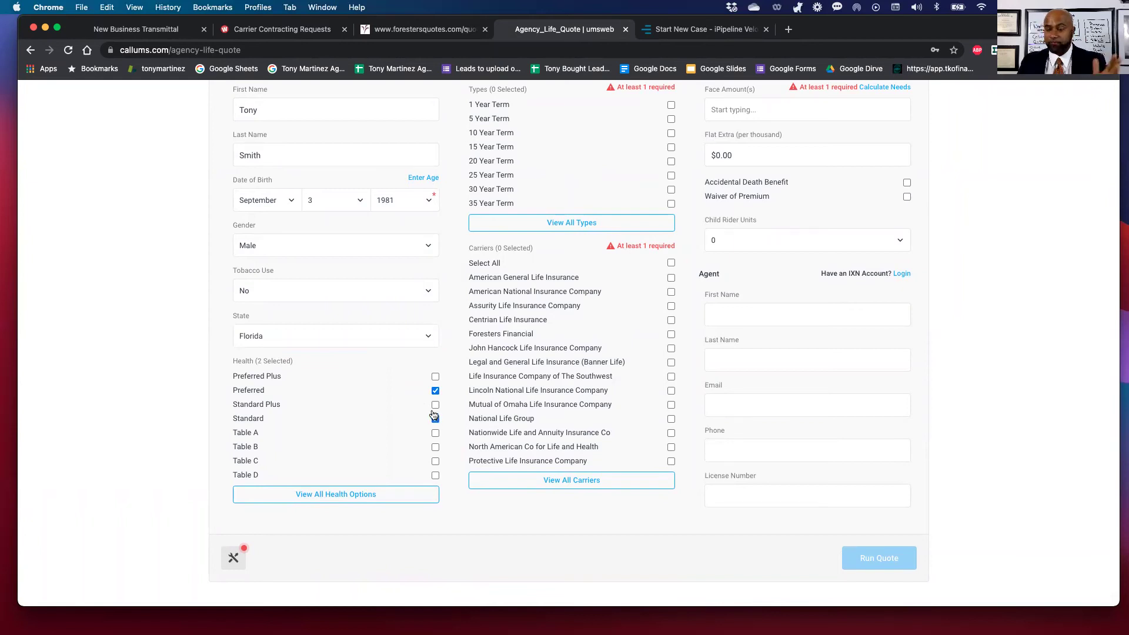
left_click(435, 419)
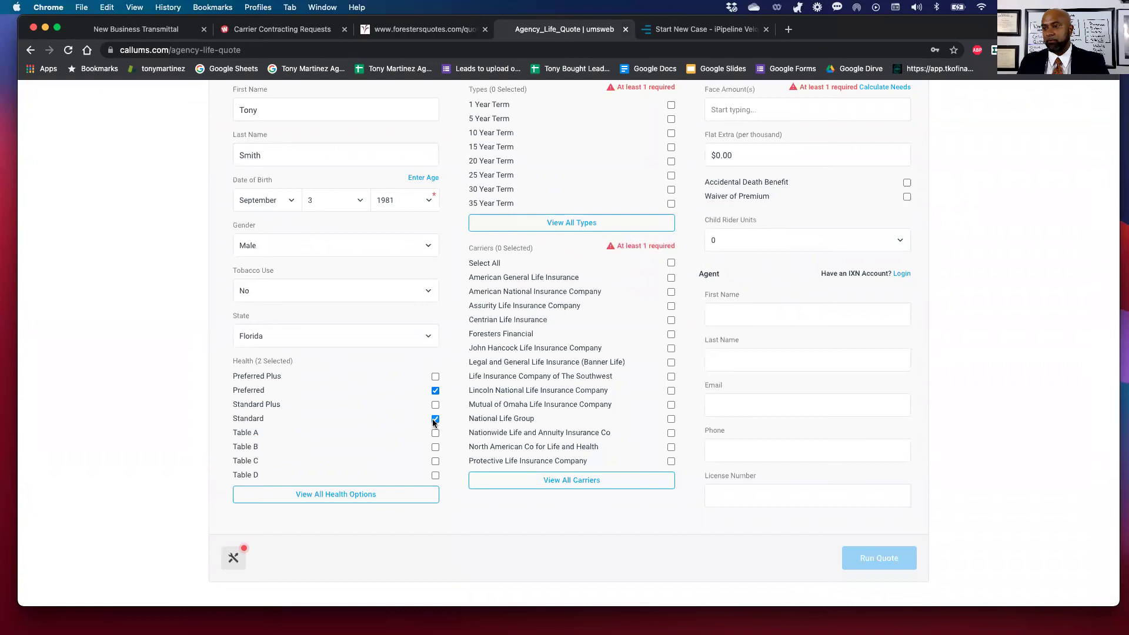
scroll(472, 410, "up", 5)
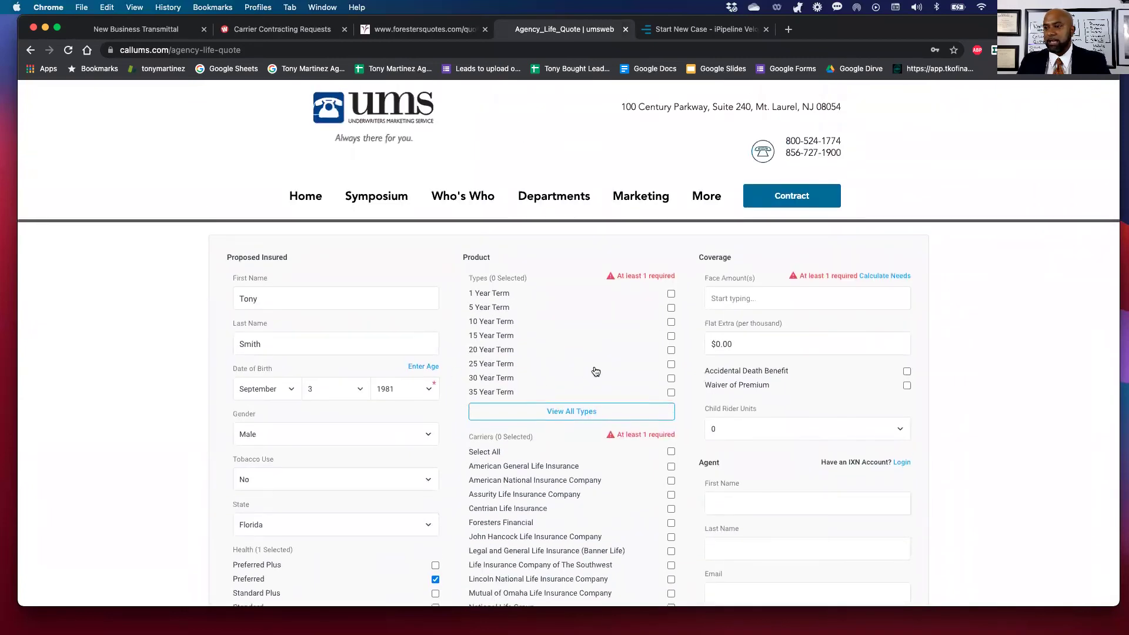
Select the 30 Year Term and To age 100 product types.
left_click(671, 381)
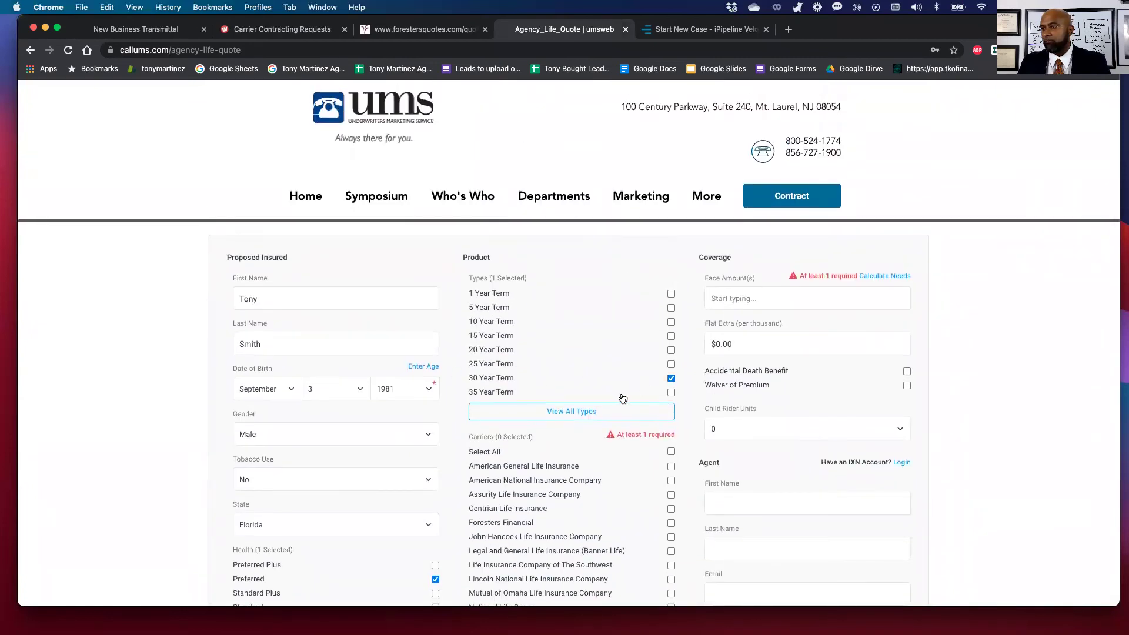
left_click(562, 412)
scroll(556, 447, "down", 10)
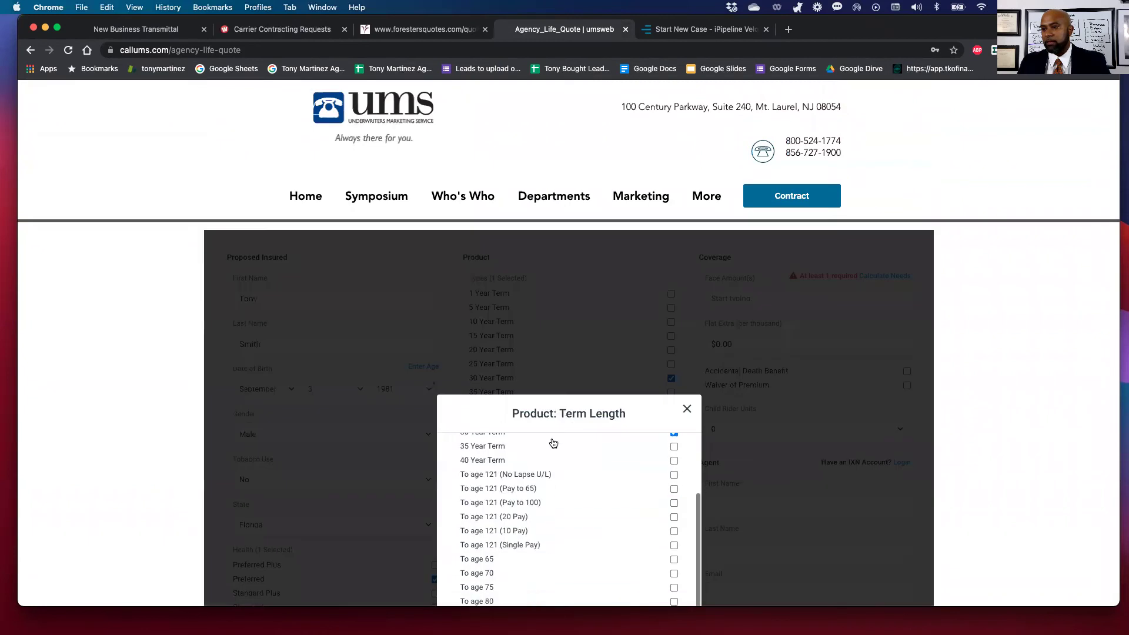
scroll(746, 517, "down", 3)
scroll(497, 433, "up", 1)
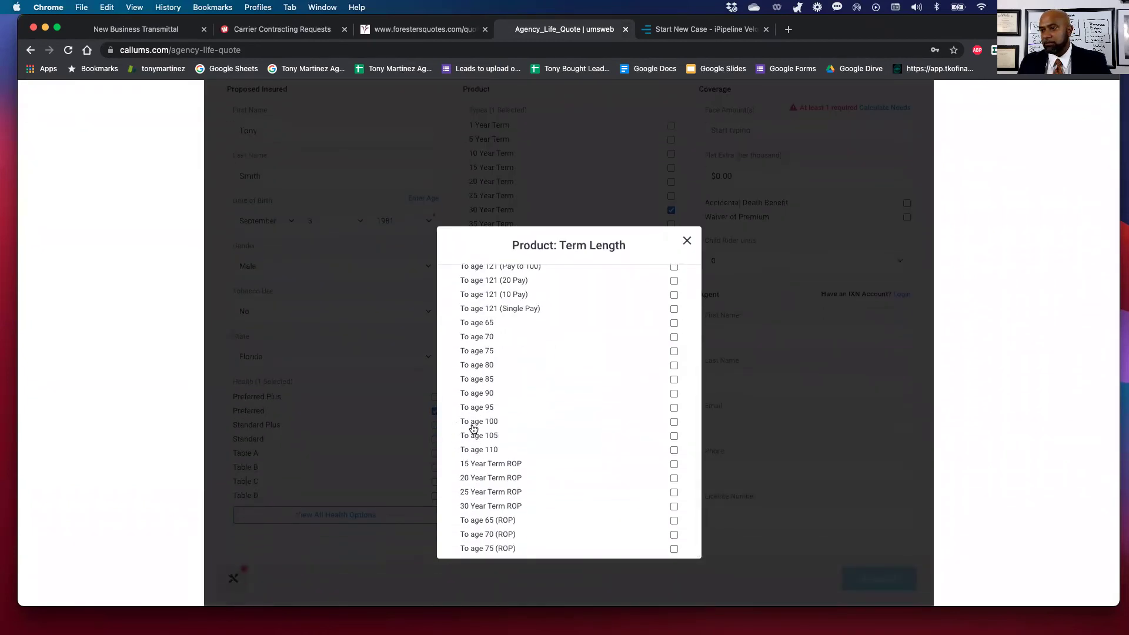
left_click(673, 422)
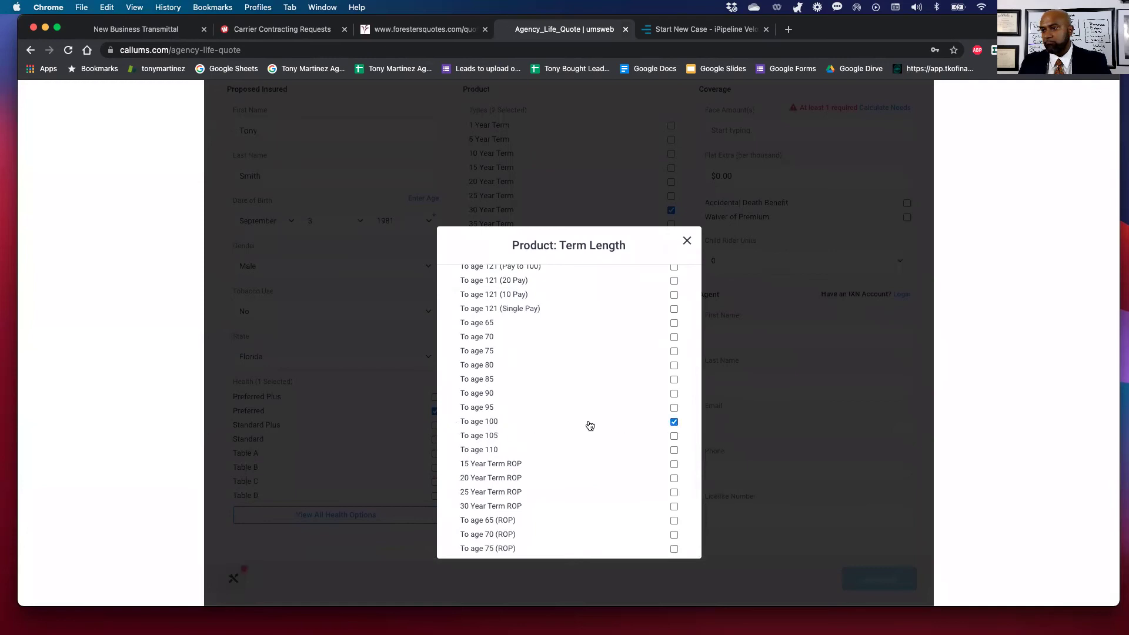
scroll(635, 363, "up", 3)
scroll(635, 364, "down", 3)
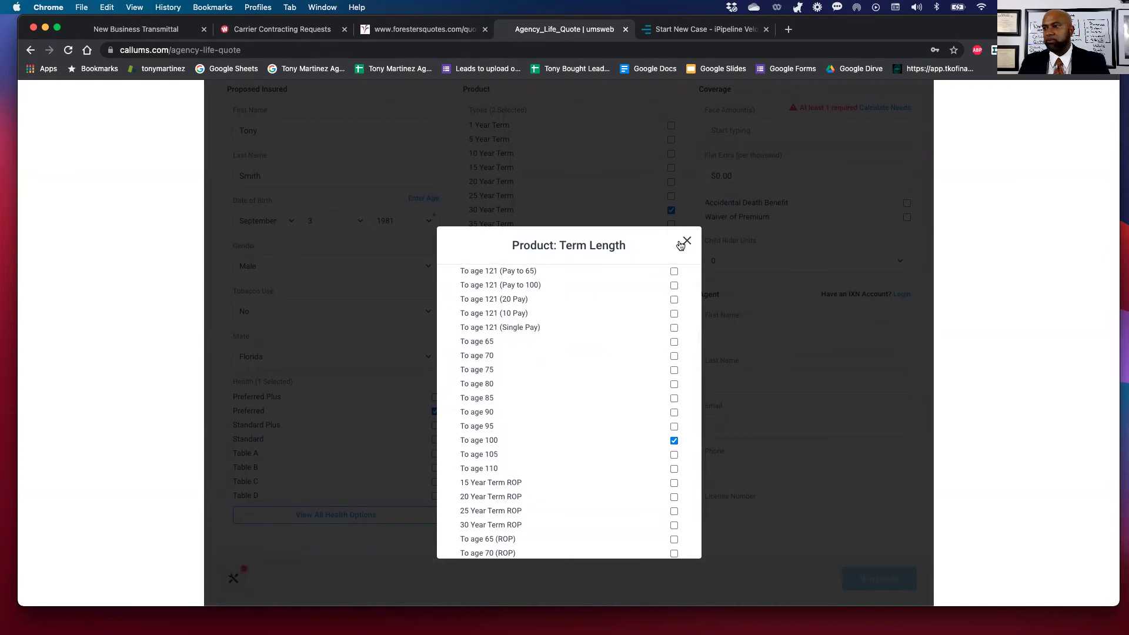
left_click(687, 241)
Include American National, Foresters Financial and Mutual of Omaha as carriers.
scroll(564, 301, "down", 2)
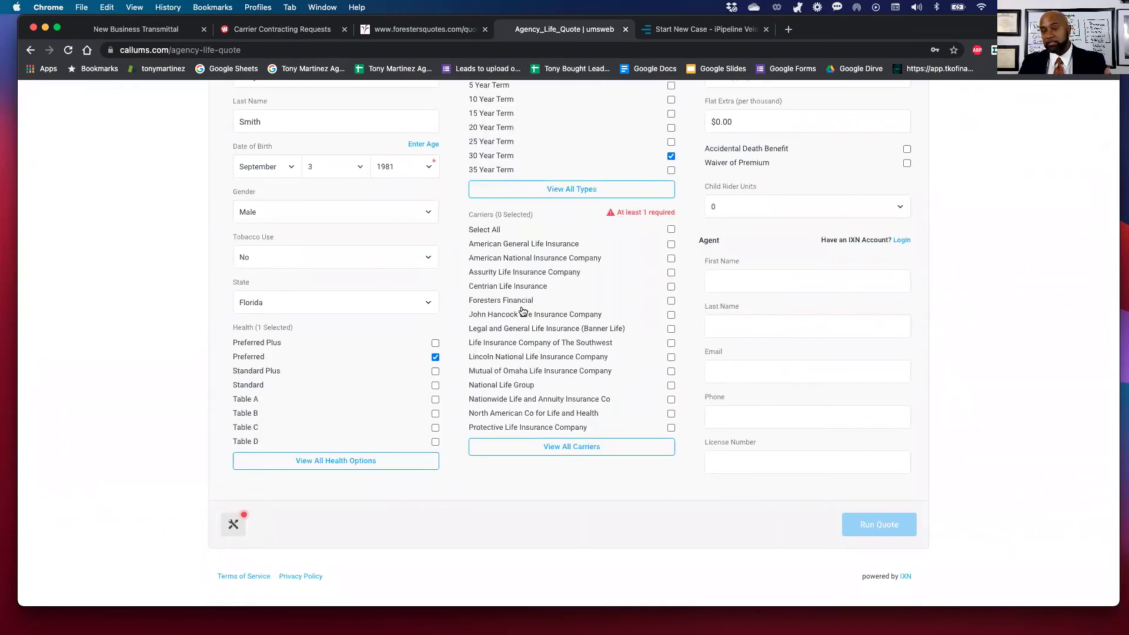
left_click(668, 259)
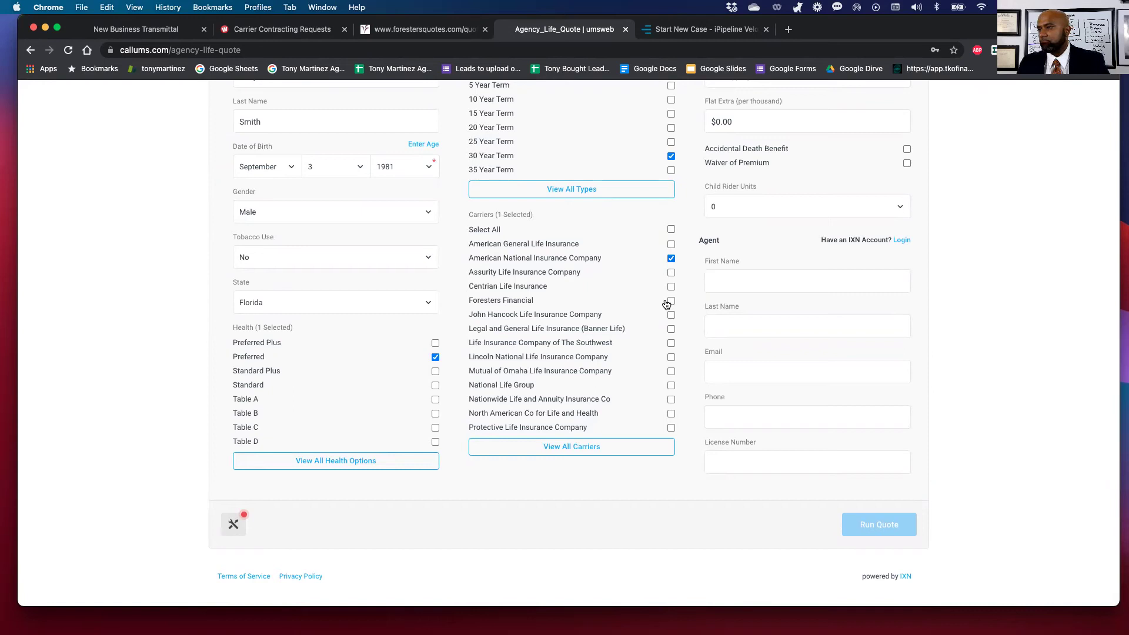
left_click(668, 302)
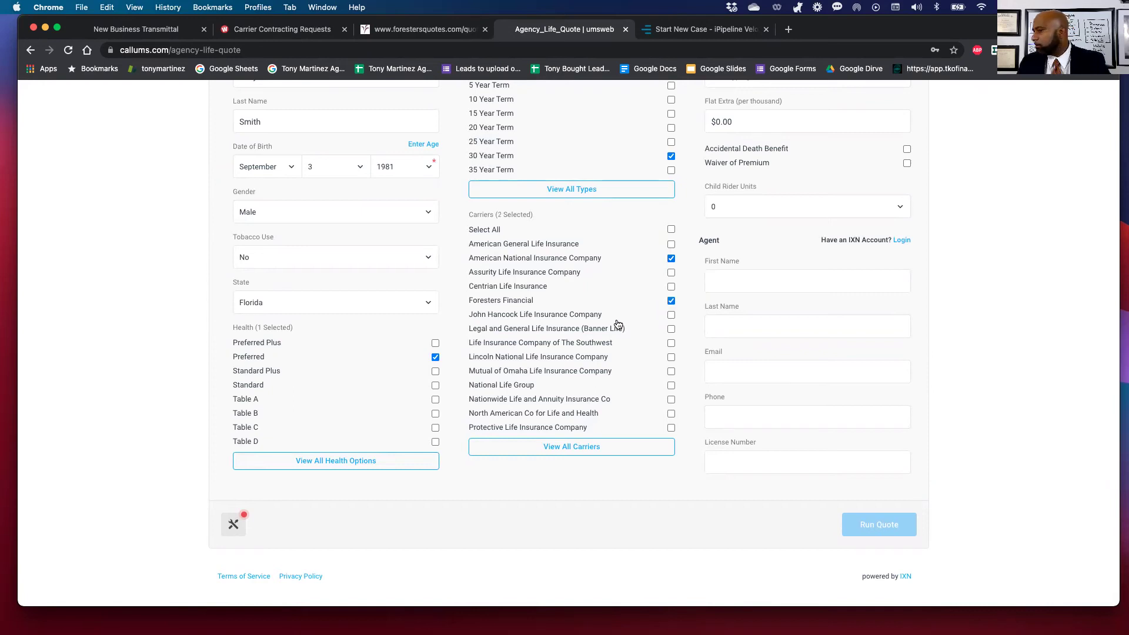
left_click(671, 371)
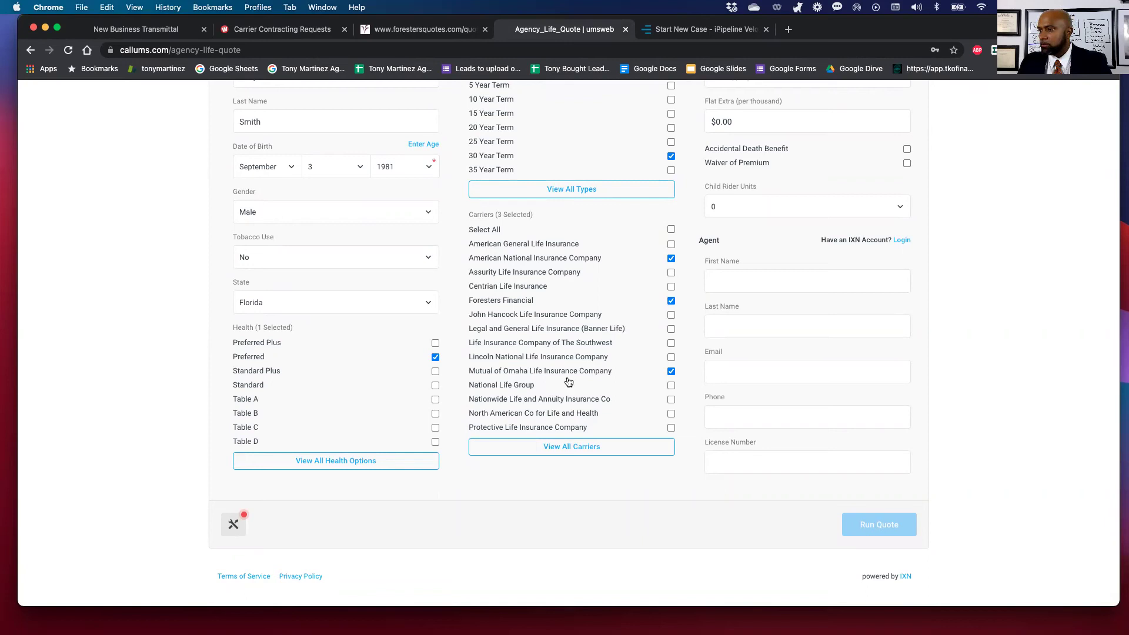
Set face amounts of $500,000 and $750,000, removing the mistaken $50,000 entry.
scroll(569, 381, "up", 3)
left_click(732, 147)
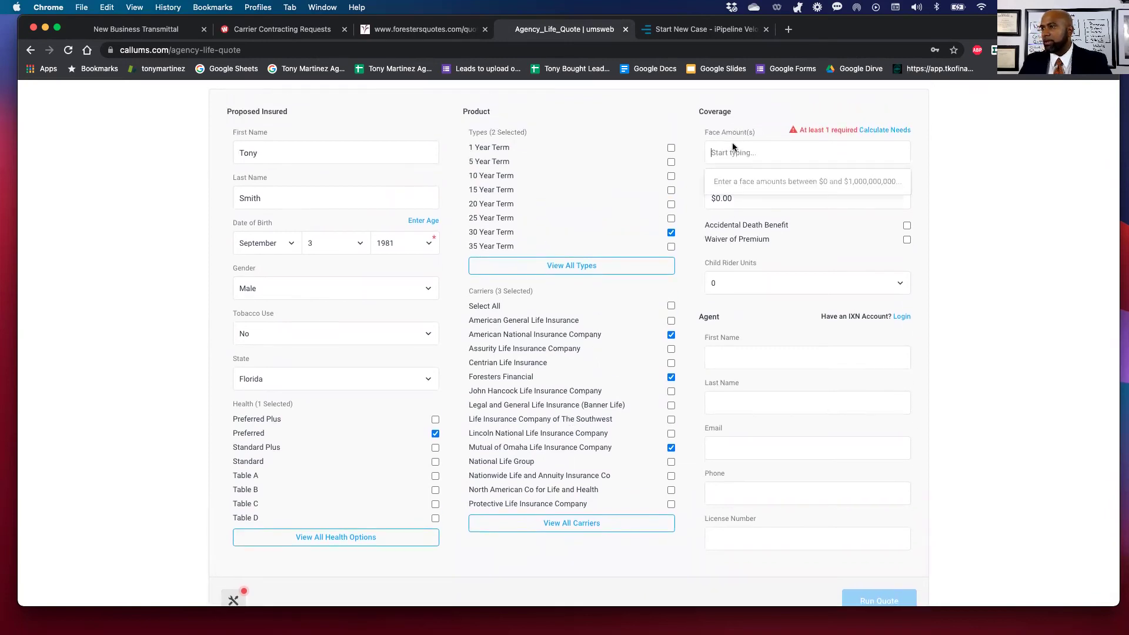
type("50000")
key("Return")
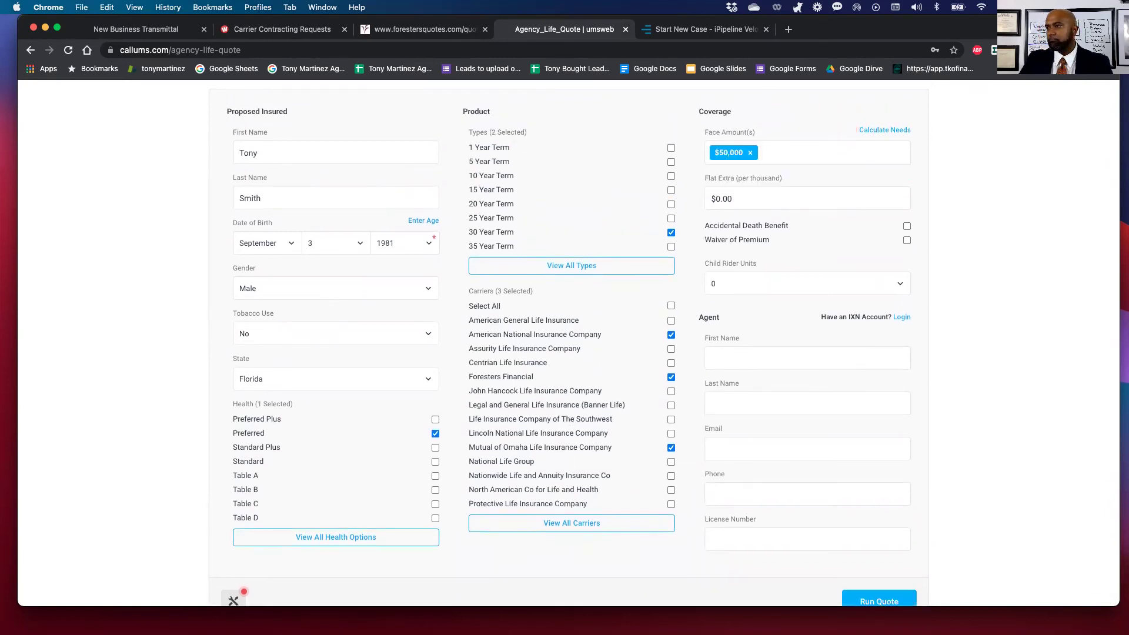
left_click(751, 153)
type("500000")
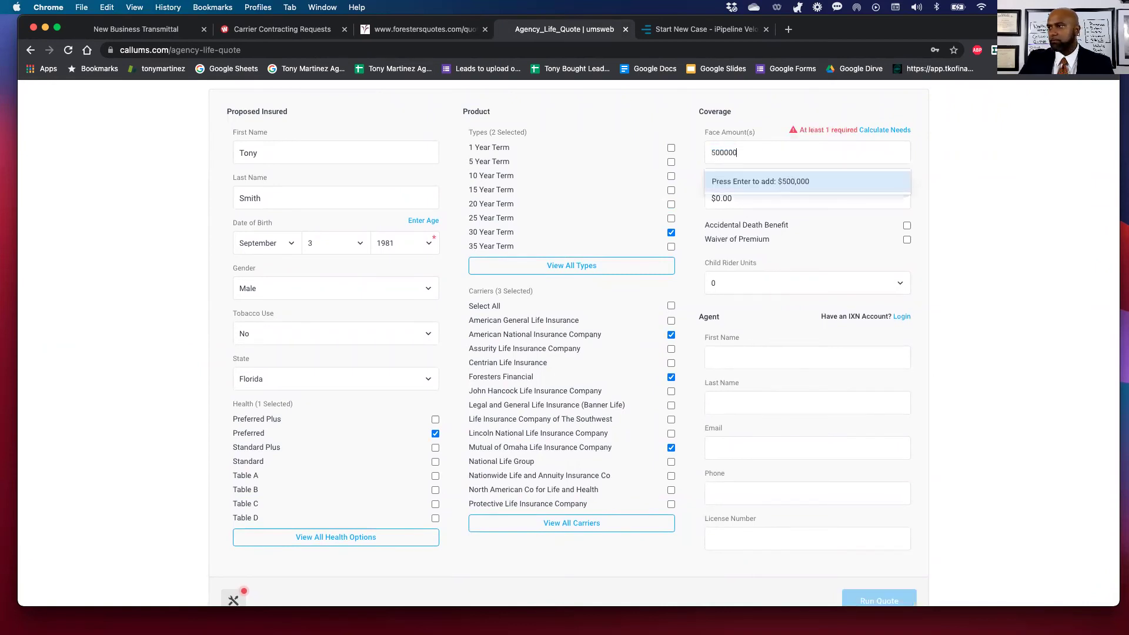
key("Return")
type("750000")
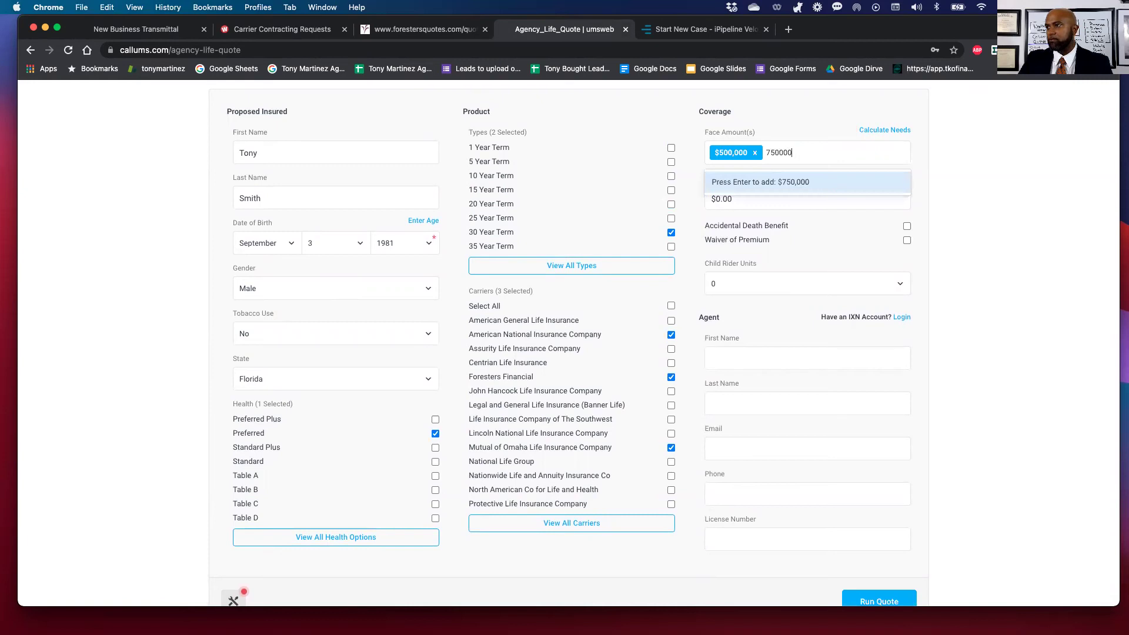
key("Return")
Fill in the agent's name, e-mail, phone and license number, then run the quote.
scroll(700, 281, "down", 2)
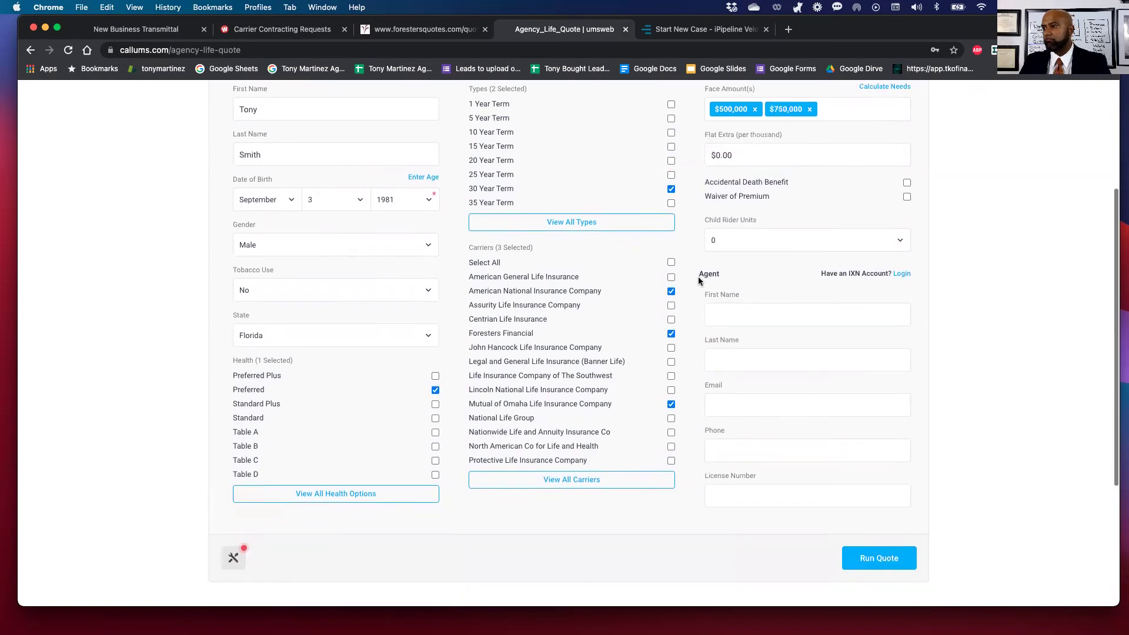
left_click(726, 293)
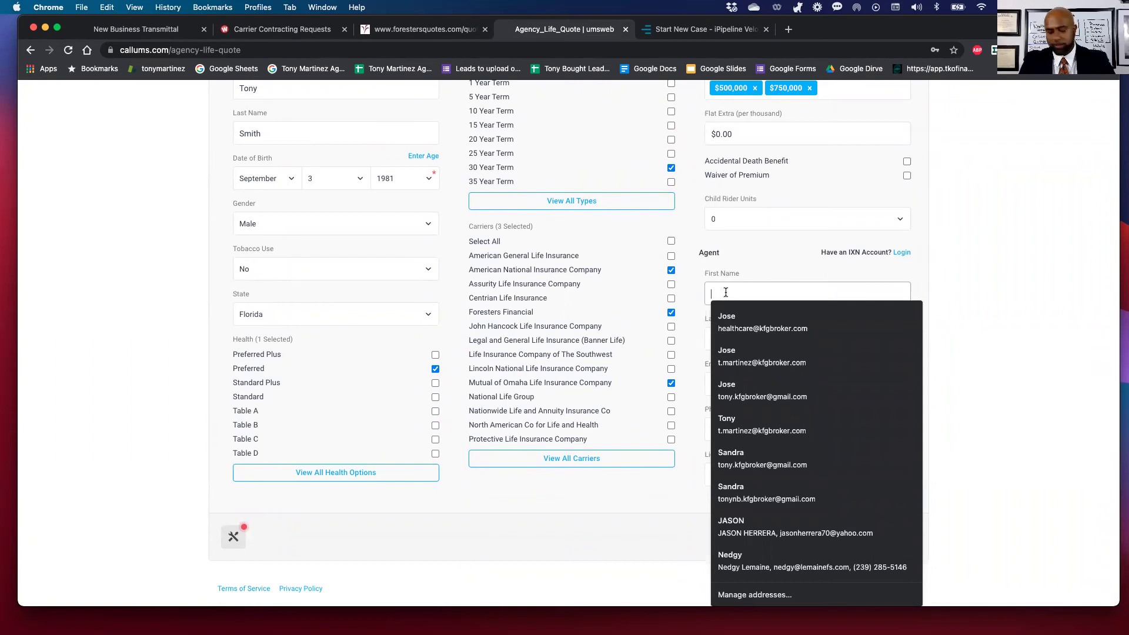
key("Tab")
key("Tab")
key("Tab")
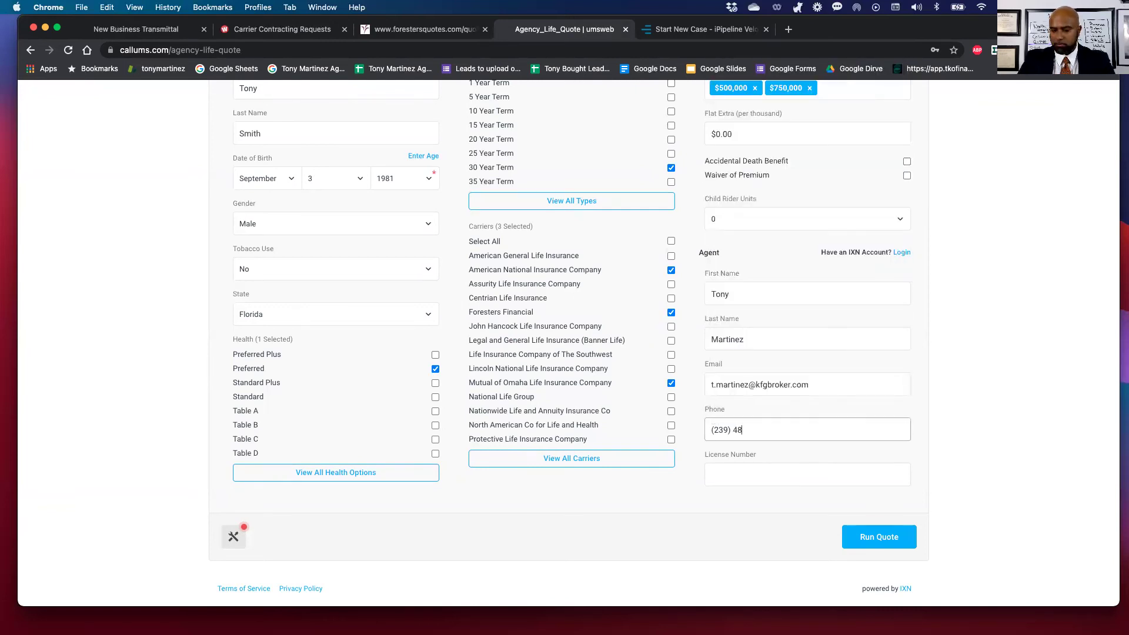
left_click(807, 475)
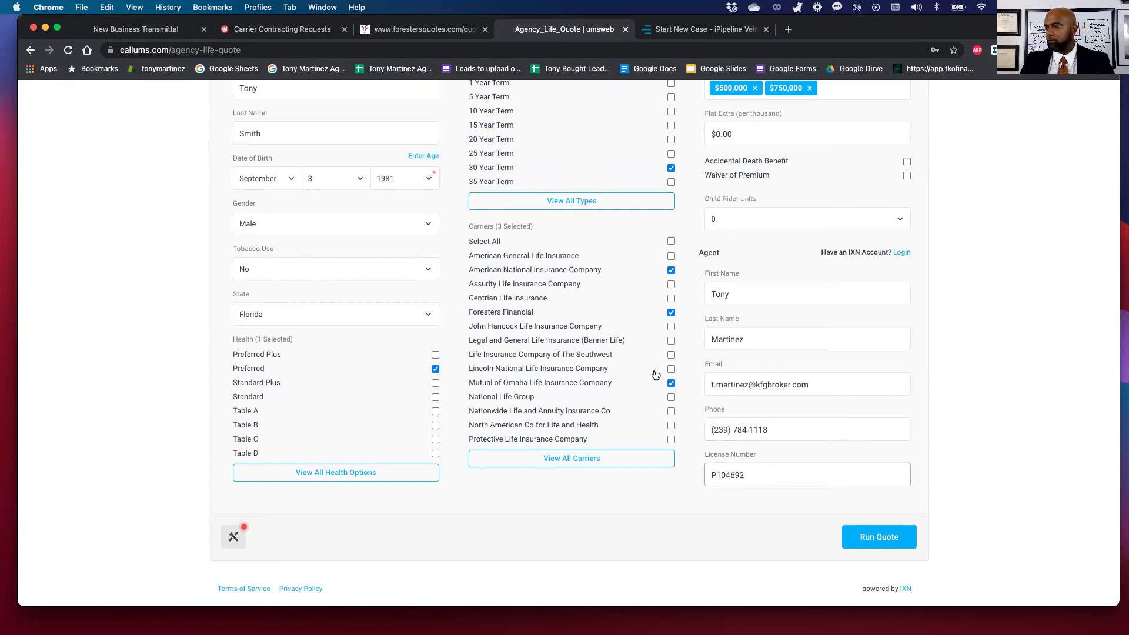
left_click(862, 538)
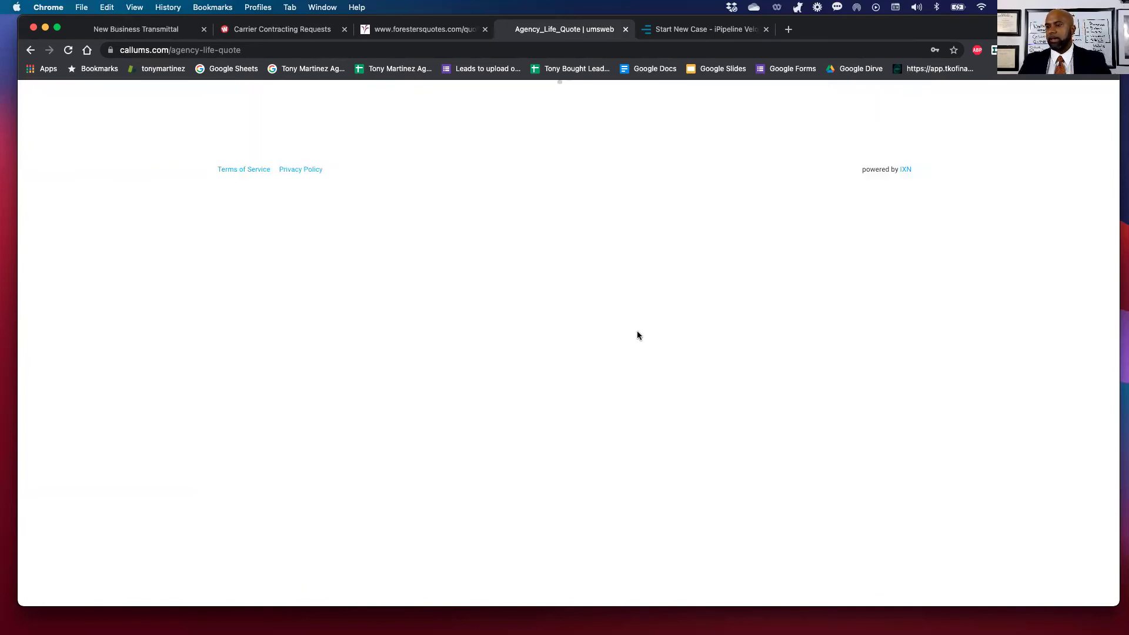
Scroll through the eight quotes, including American National Signature Term 30 at $500,000 ($67.82 monthly).
scroll(633, 335, "down", 1)
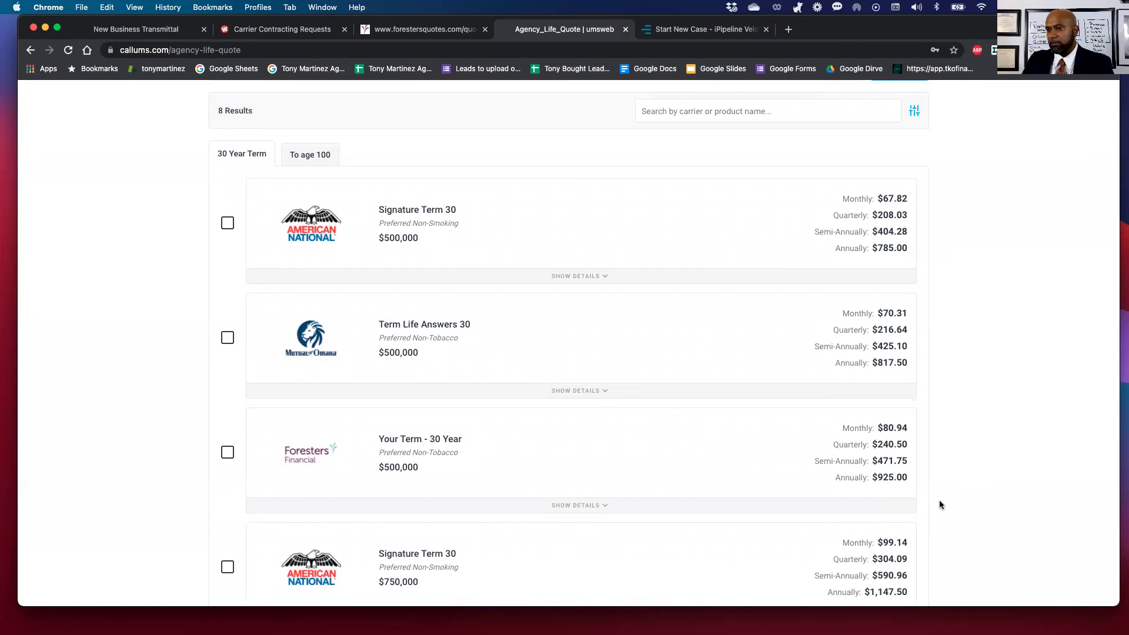
scroll(940, 504, "down", 4)
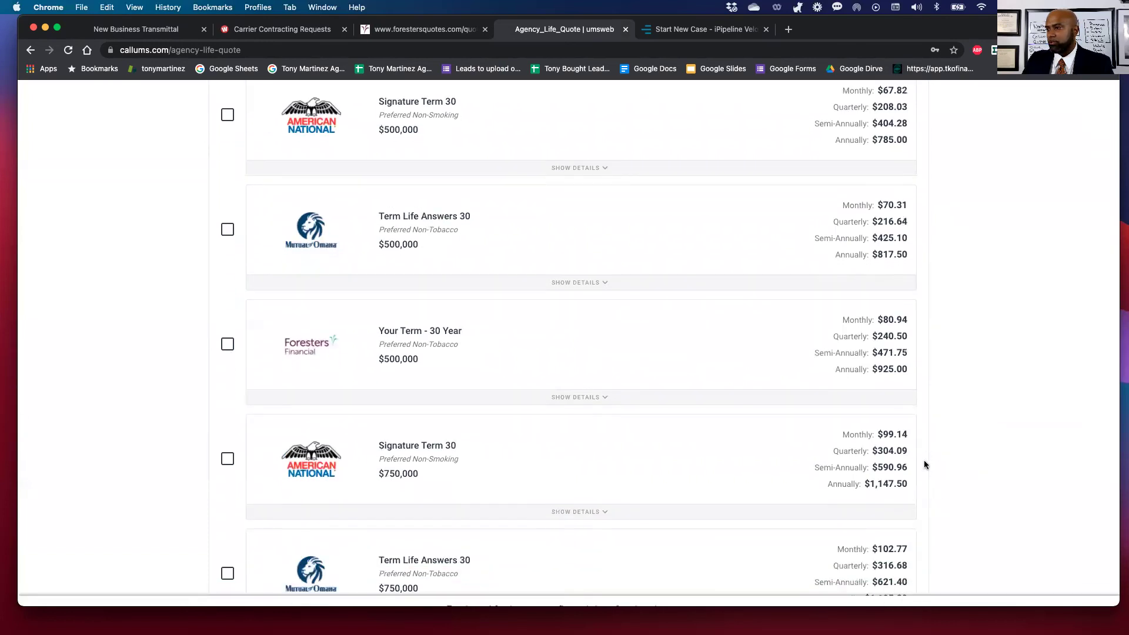
scroll(919, 445, "down", 8)
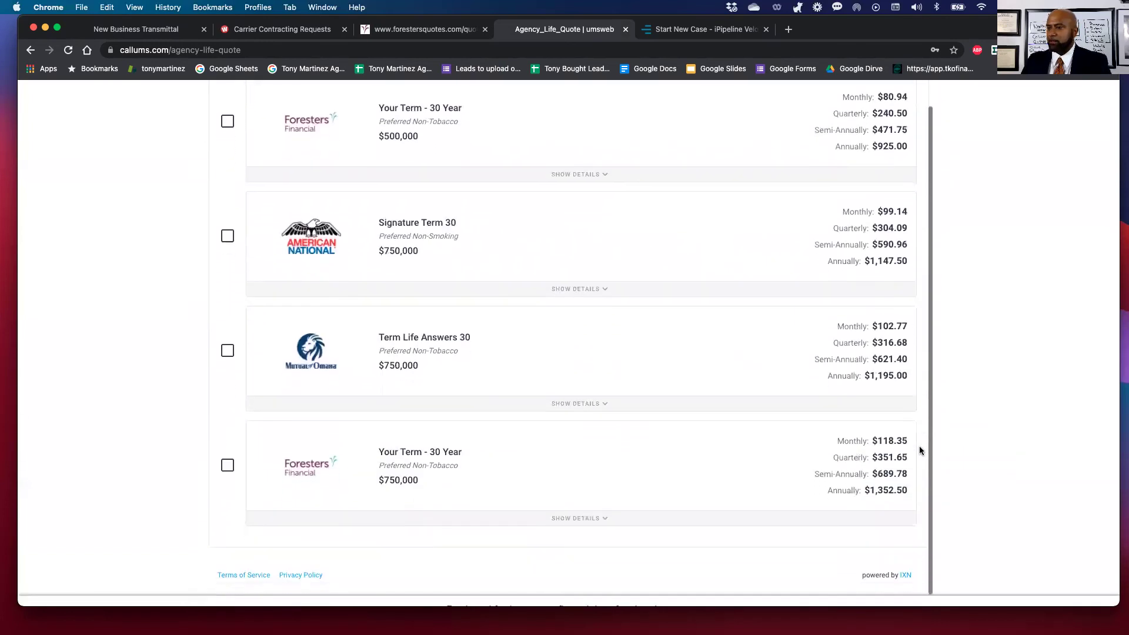
scroll(919, 446, "up", 8)
scroll(935, 444, "up", 10)
scroll(950, 443, "down", 2)
scroll(951, 444, "down", 1)
Select two 30-year term quotes and the $500,000 Signature Guaranteed UL 100 quote, then choose Share.
left_click(228, 370)
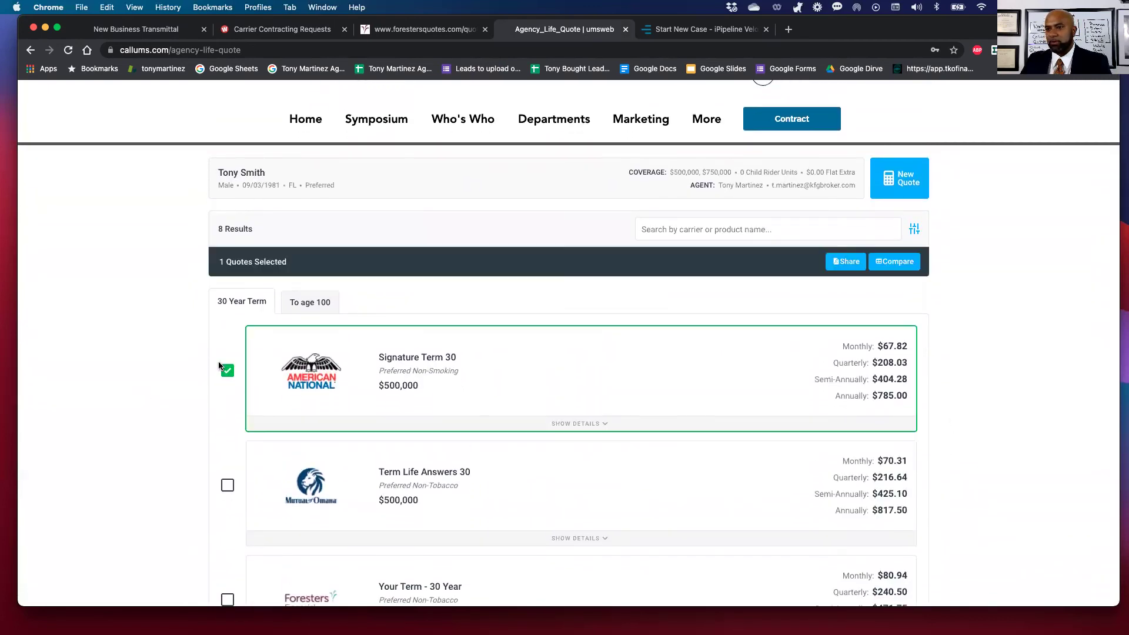
left_click(227, 485)
left_click(310, 302)
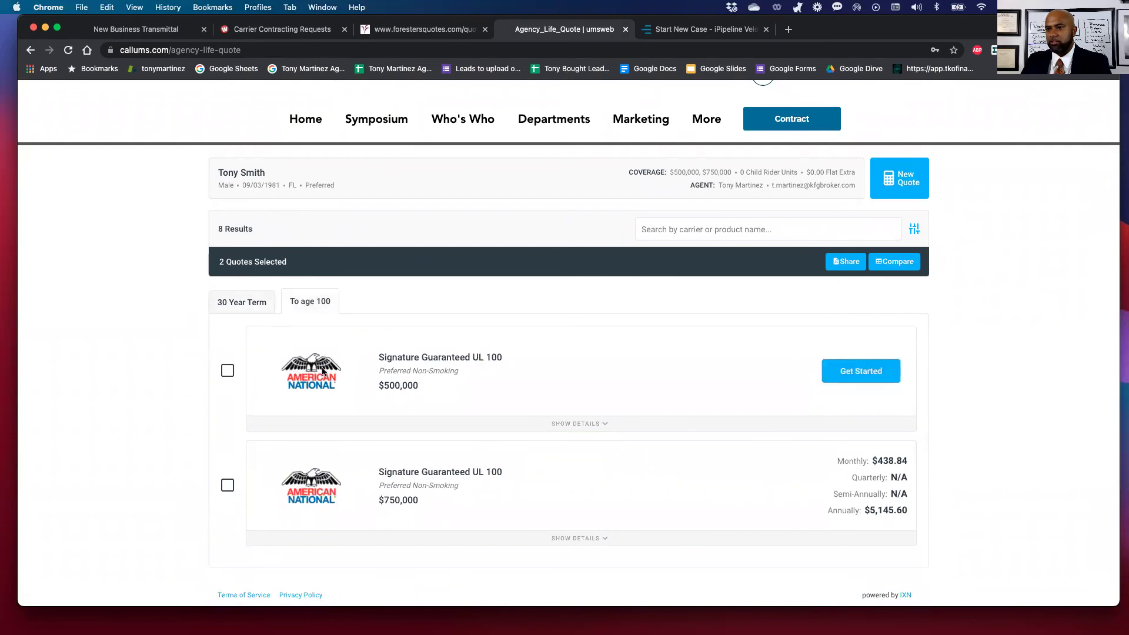
scroll(941, 418, "down", 3)
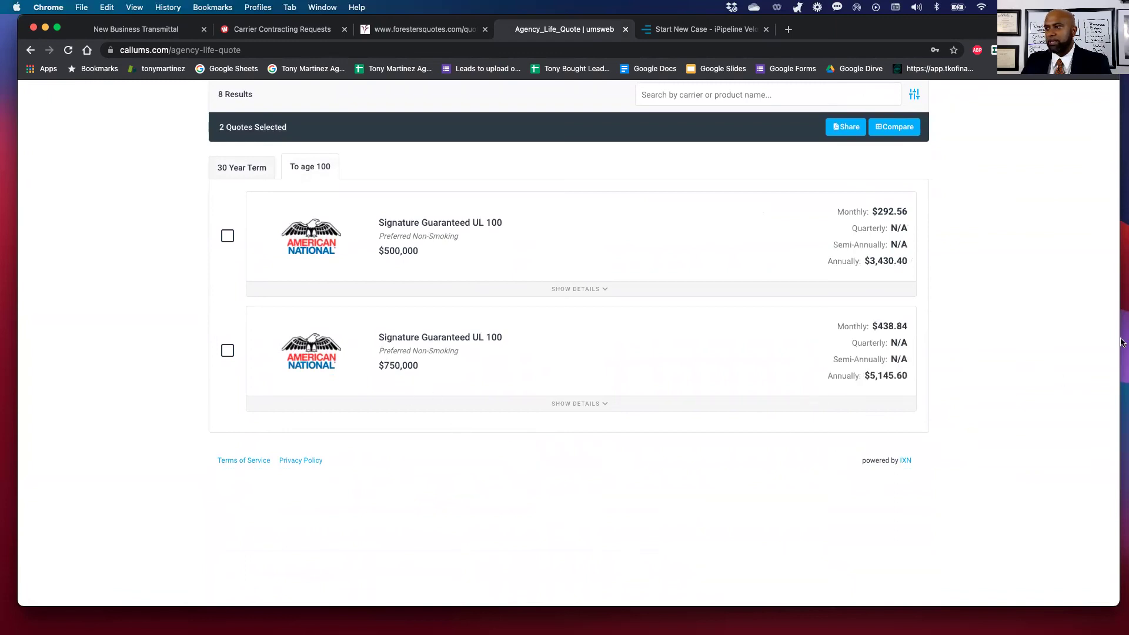
left_click(227, 235)
scroll(1075, 187, "up", 5)
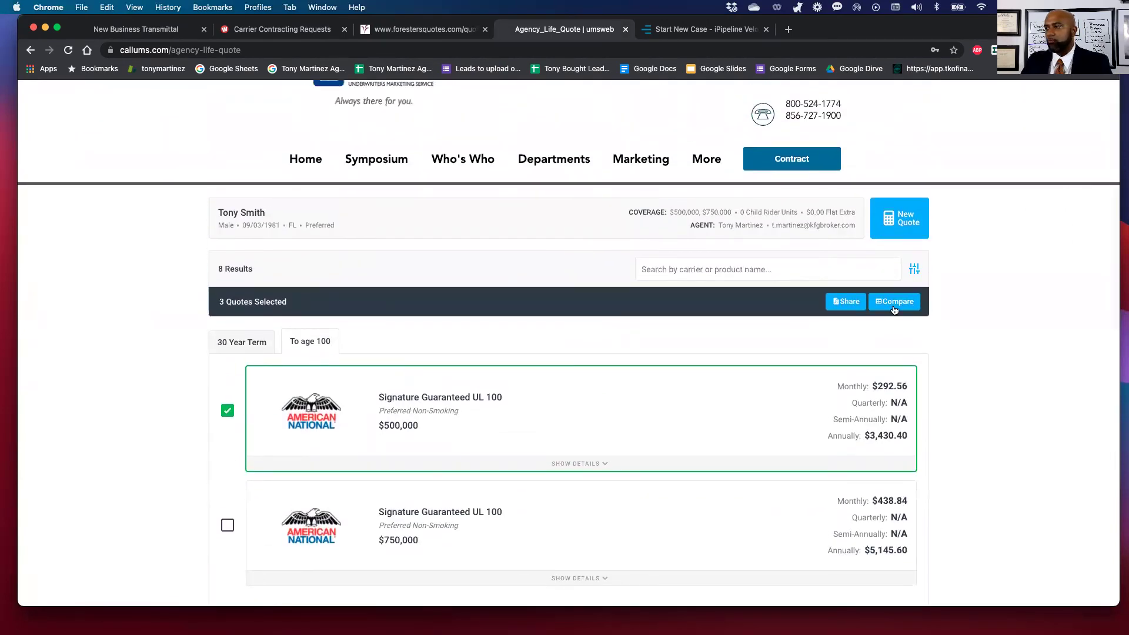
left_click(846, 303)
scroll(626, 438, "down", 5)
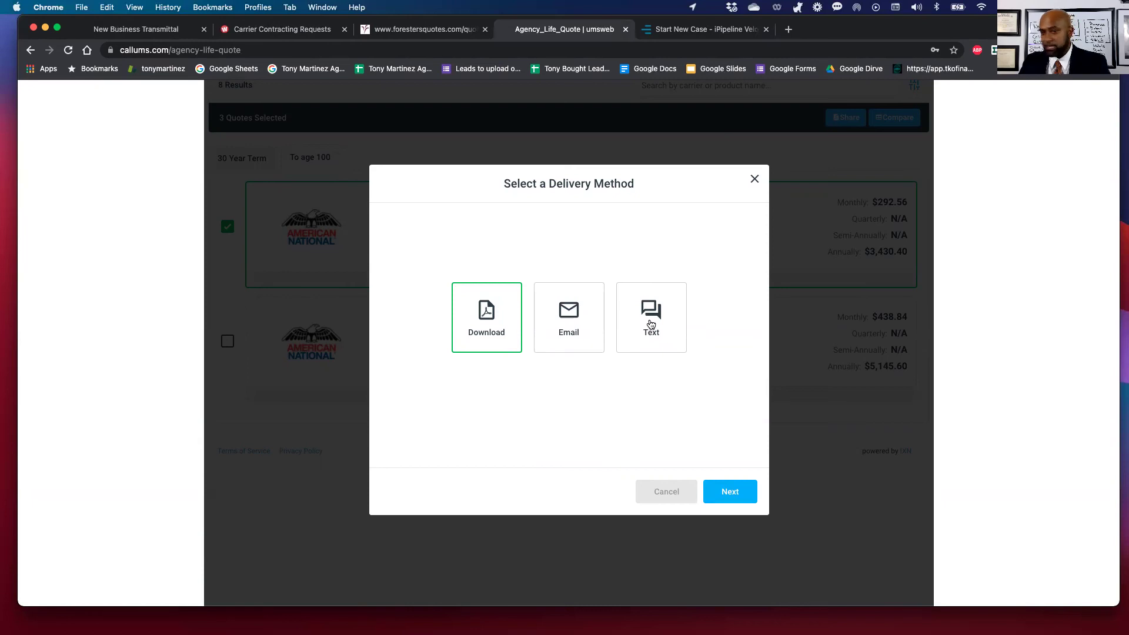
Choose text delivery and confirm the quote comparison PDF layout.
left_click(651, 324)
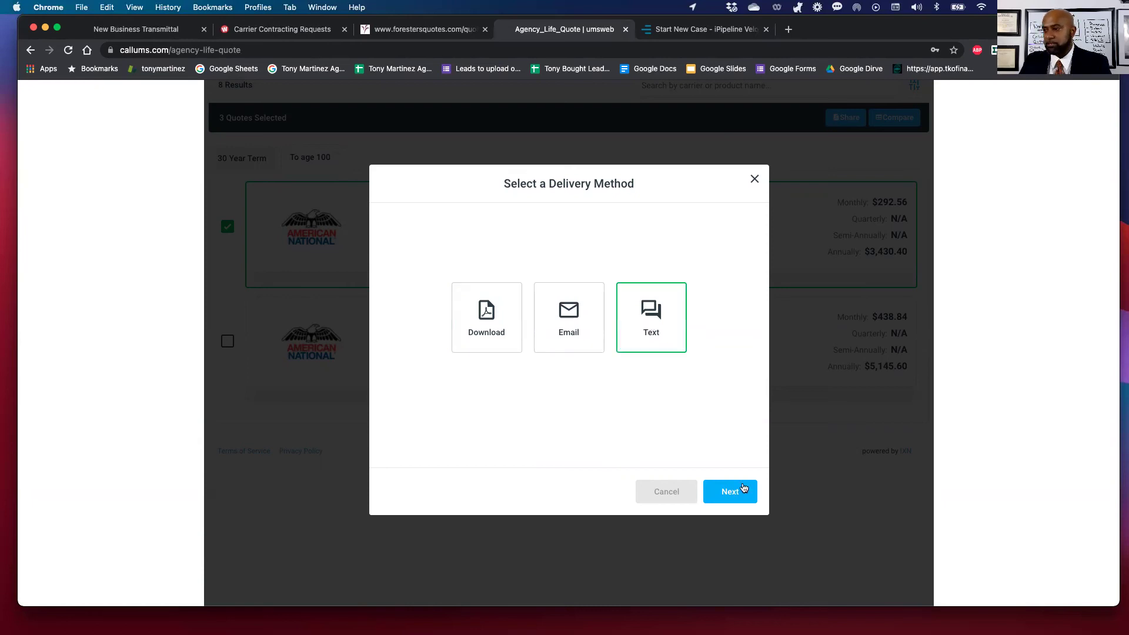
left_click(741, 491)
scroll(517, 376, "down", 5)
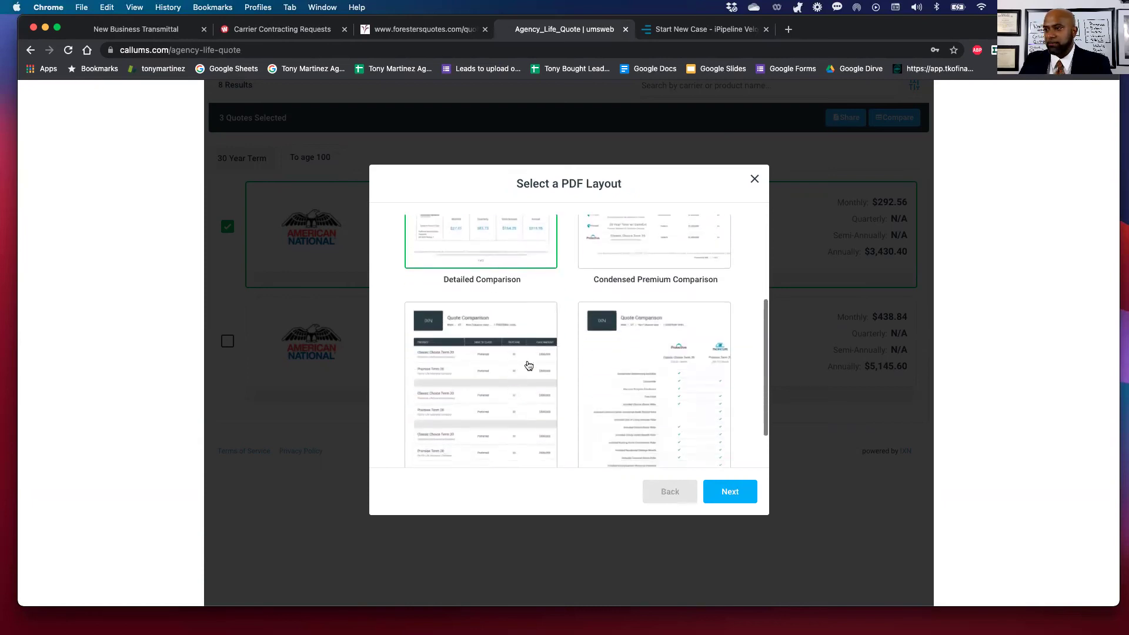
scroll(641, 314, "up", 5)
scroll(569, 422, "down", 1)
scroll(578, 421, "up", 1)
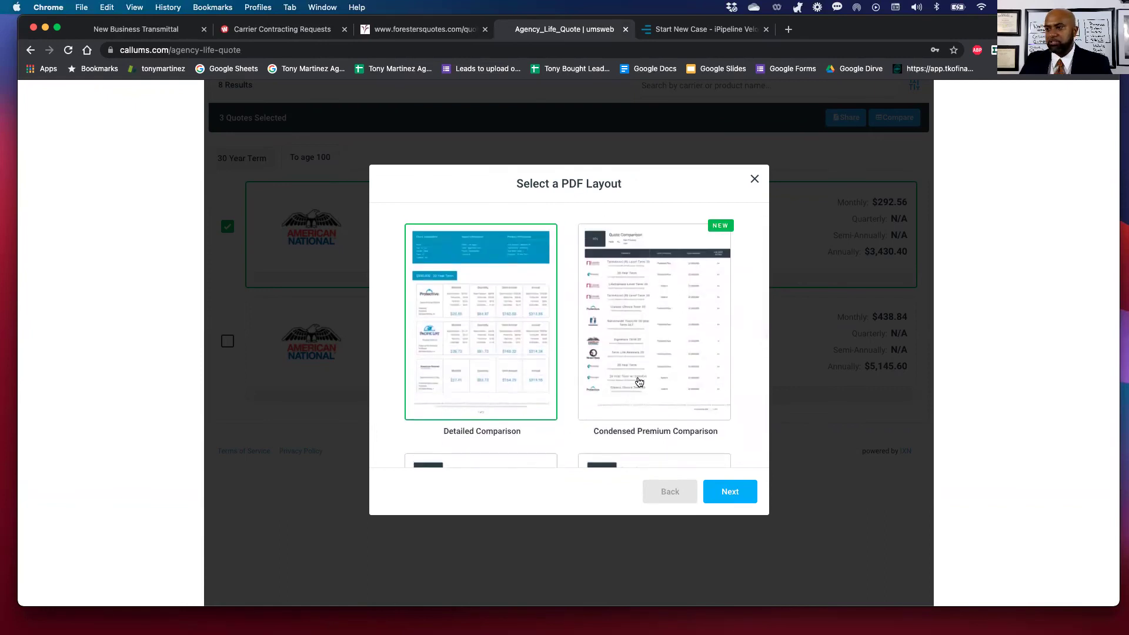
scroll(639, 382, "down", 4)
scroll(639, 382, "down", 4)
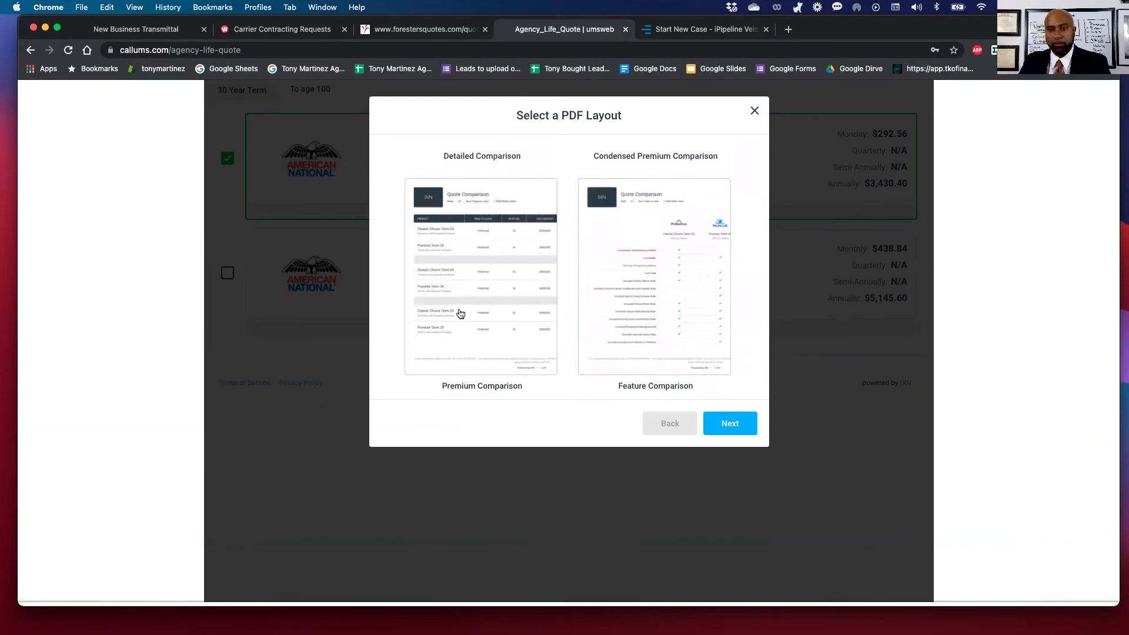
scroll(460, 318, "up", 5)
left_click(730, 424)
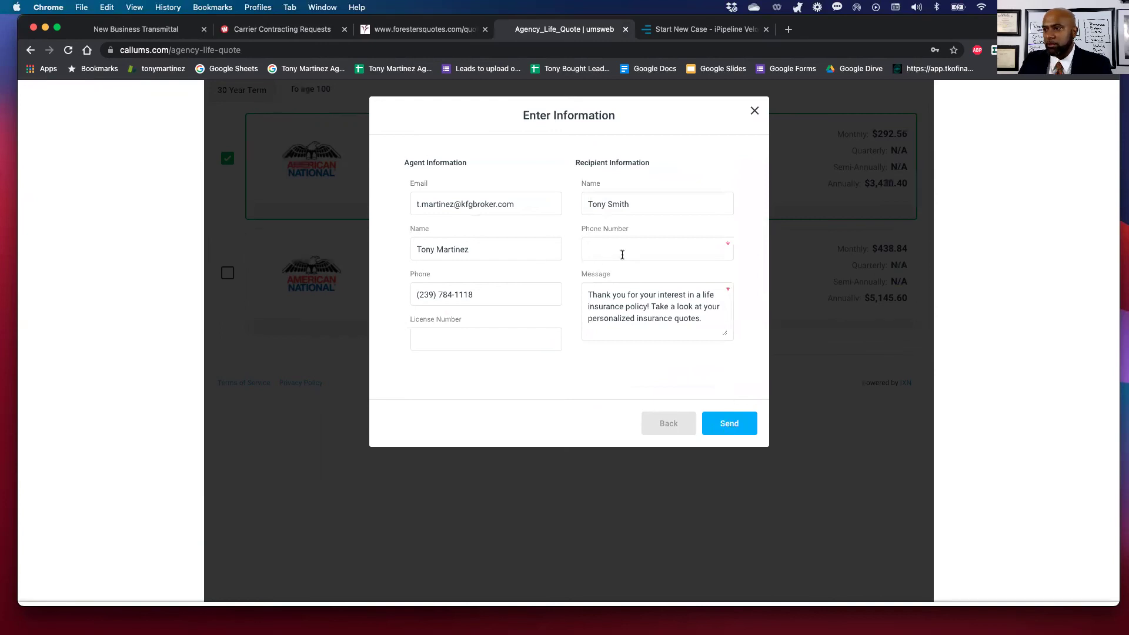
Enter the client's mobile phone number as the recipient.
left_click(622, 250)
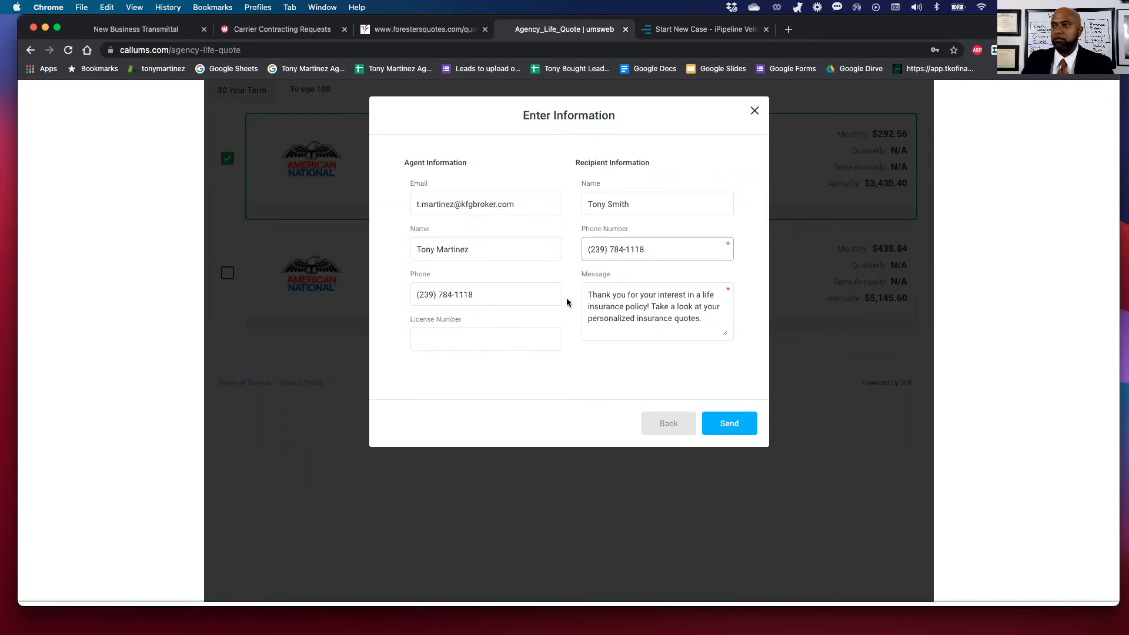
left_click(636, 399)
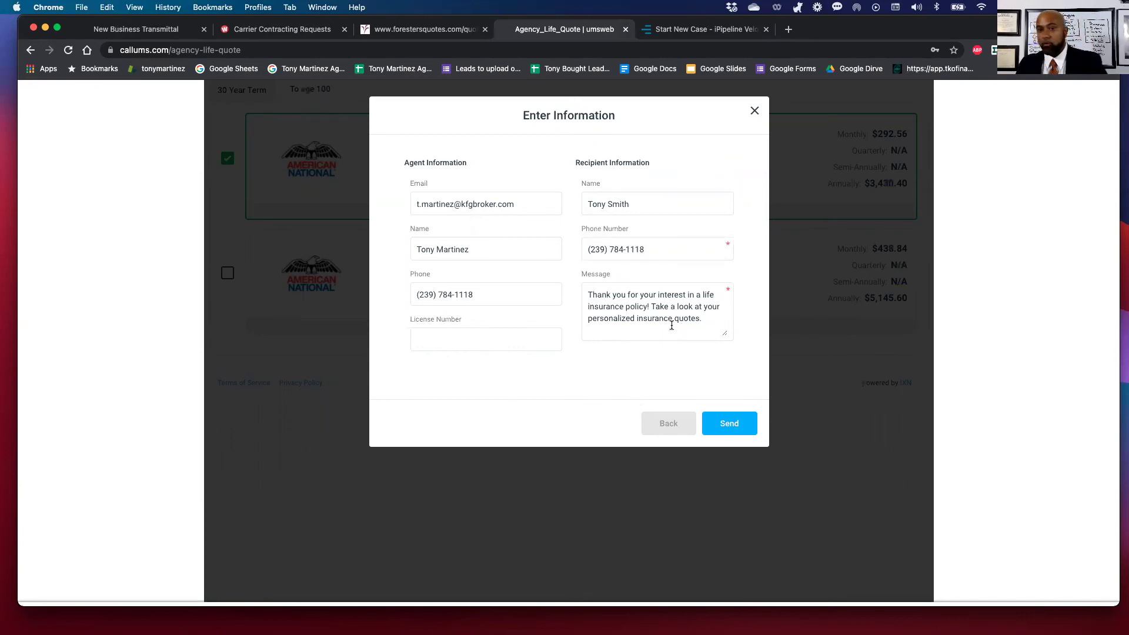
Replace the message with thanks for lunch and 'Here are the illustrations as promised', then send.
left_click_drag(699, 323, 567, 288)
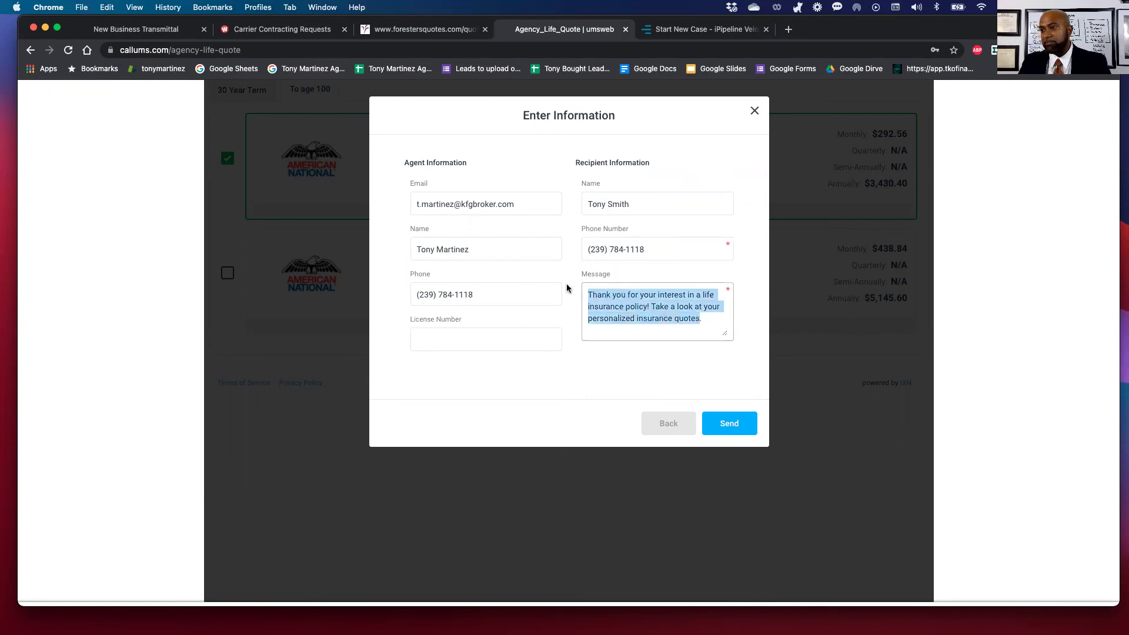
type("thank")
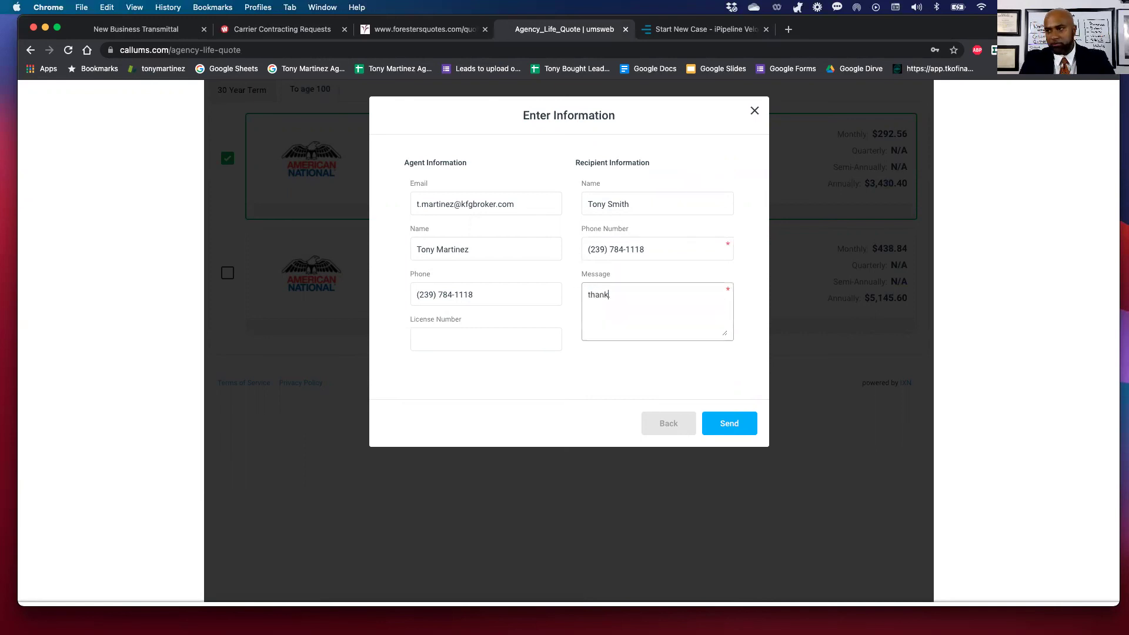
type("s for lunch.  See tyoy")
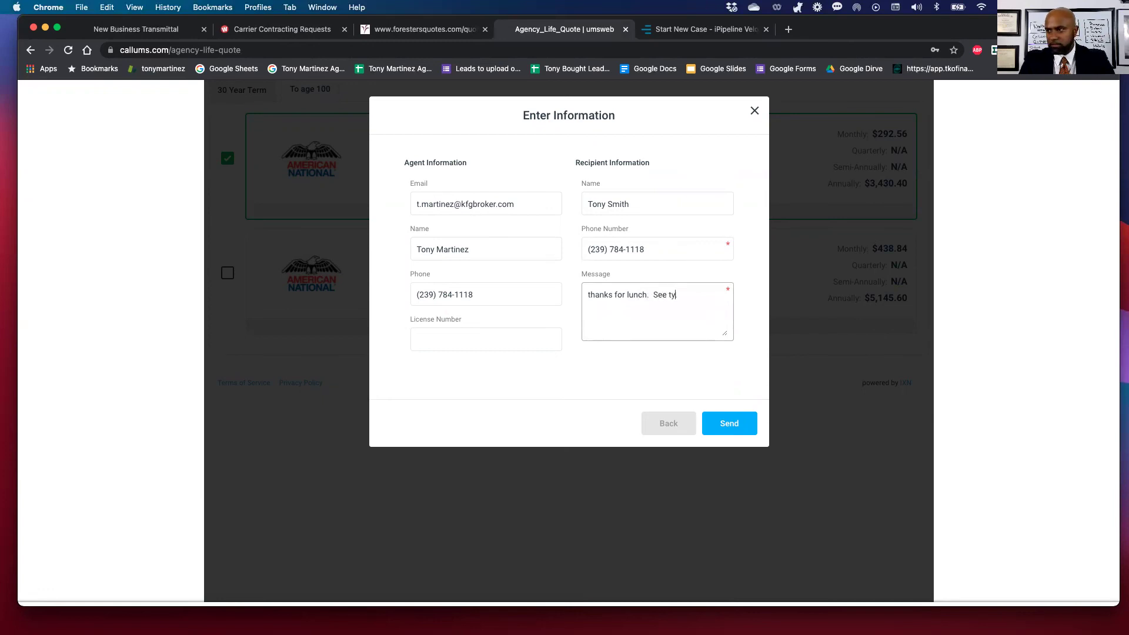
key("BackSpace")
key("BackSpace")
key("BackSpace")
type("oui")
key("BackSpace")
key("BackSpace")
key("BackSpace")
key("BackSpace")
key("BackSpace")
type("you tomorrow .")
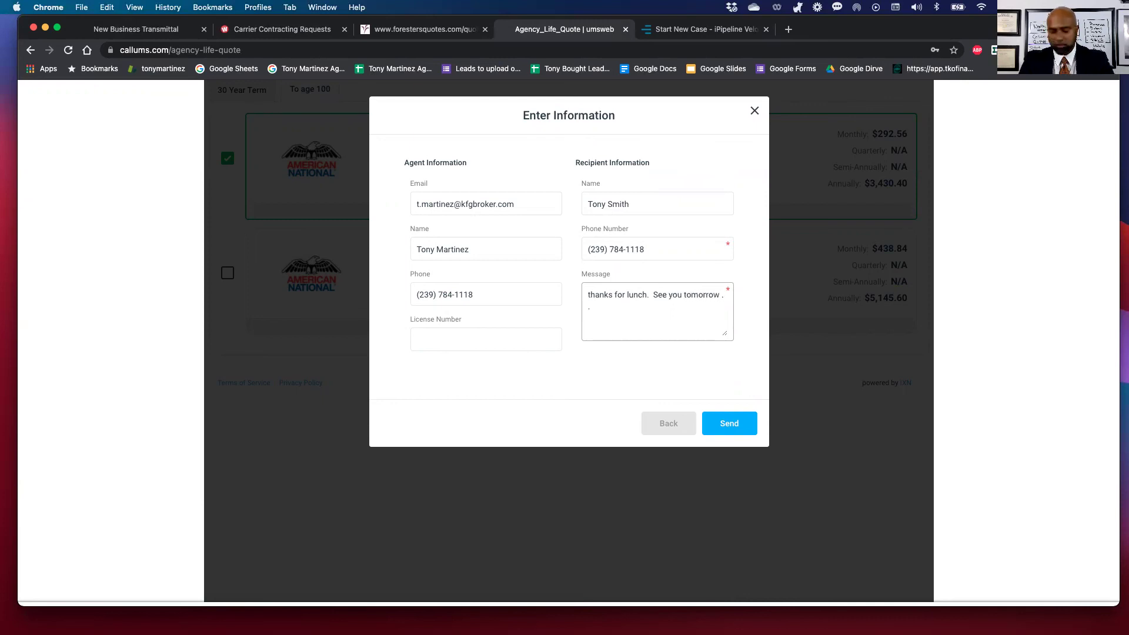
type("HEre is")
key("BackSpace")
key("BackSpace")
key("BackSpace")
key("BackSpace")
key("BackSpace")
key("BackSpace")
type("ere a")
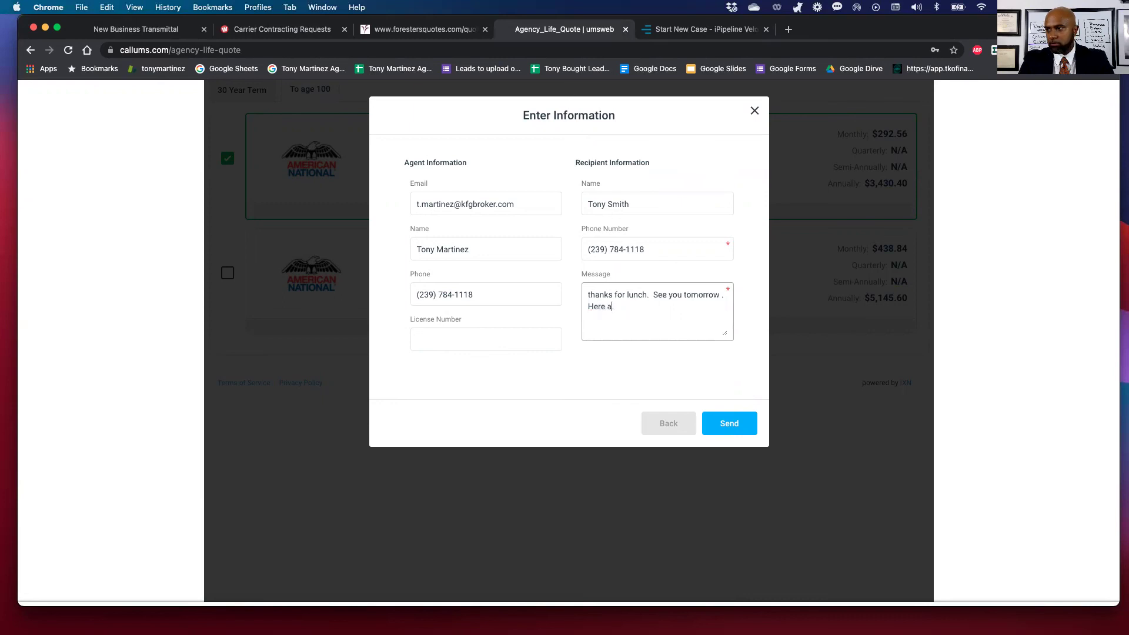
type("re the illustra")
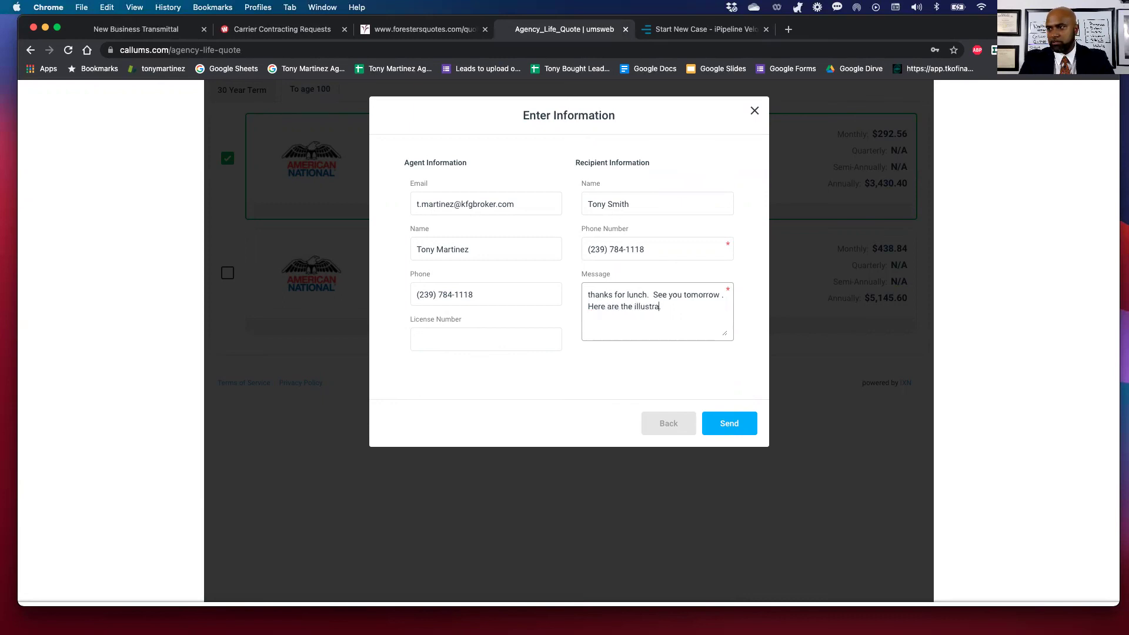
type("tions as promised")
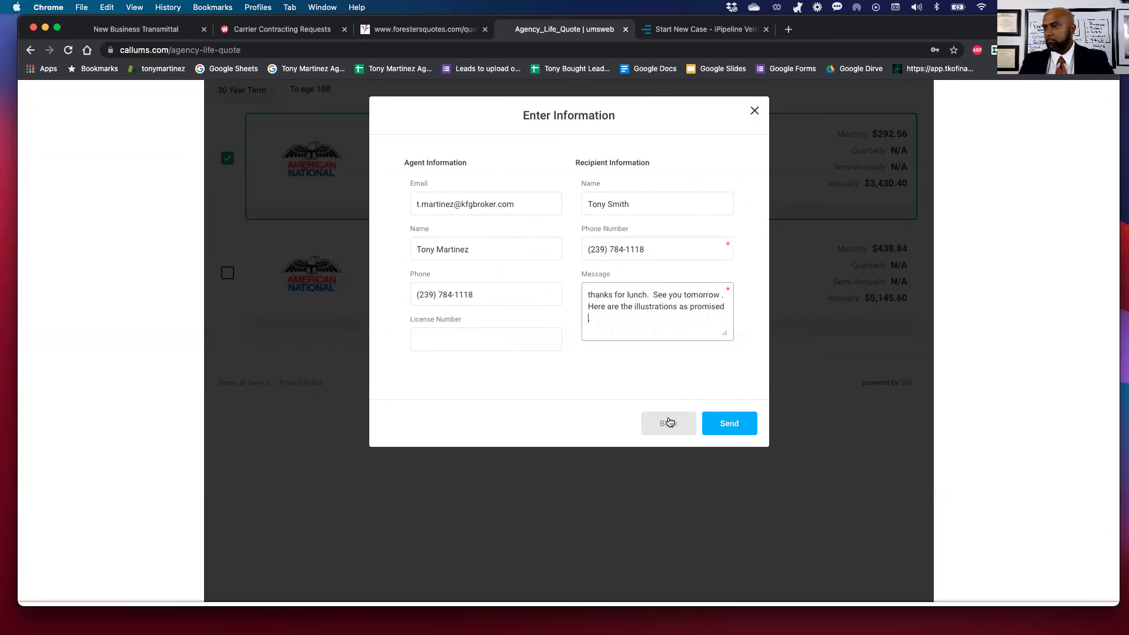
left_click(730, 428)
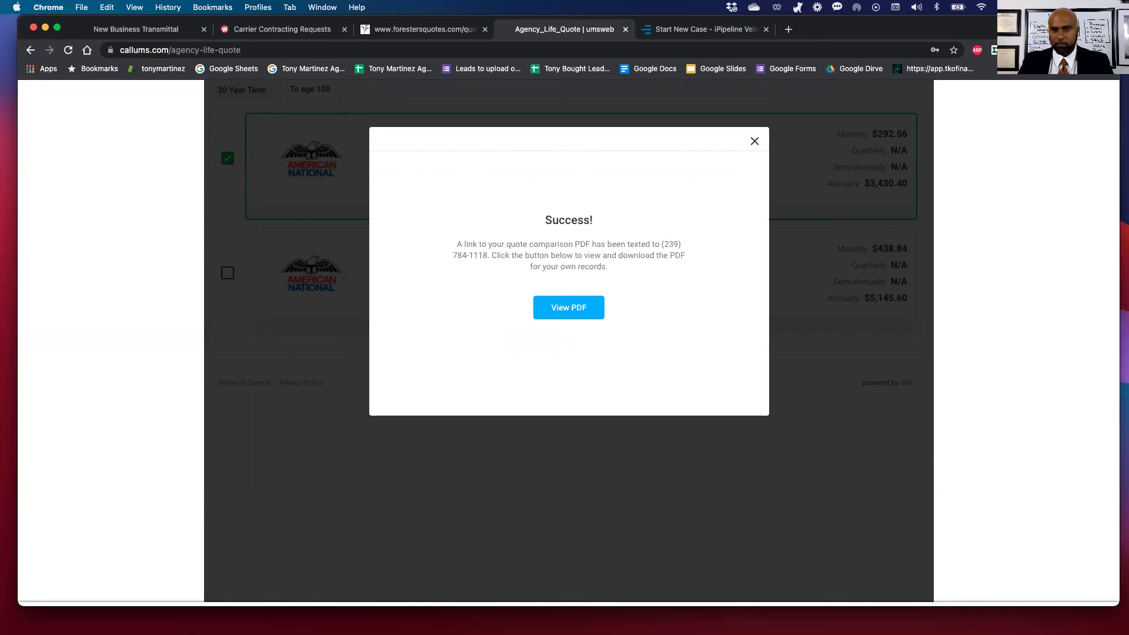
Open the quote comparison PDF showing 30-year term from $67.82 and UL 100 at $292.56.
left_click(570, 316)
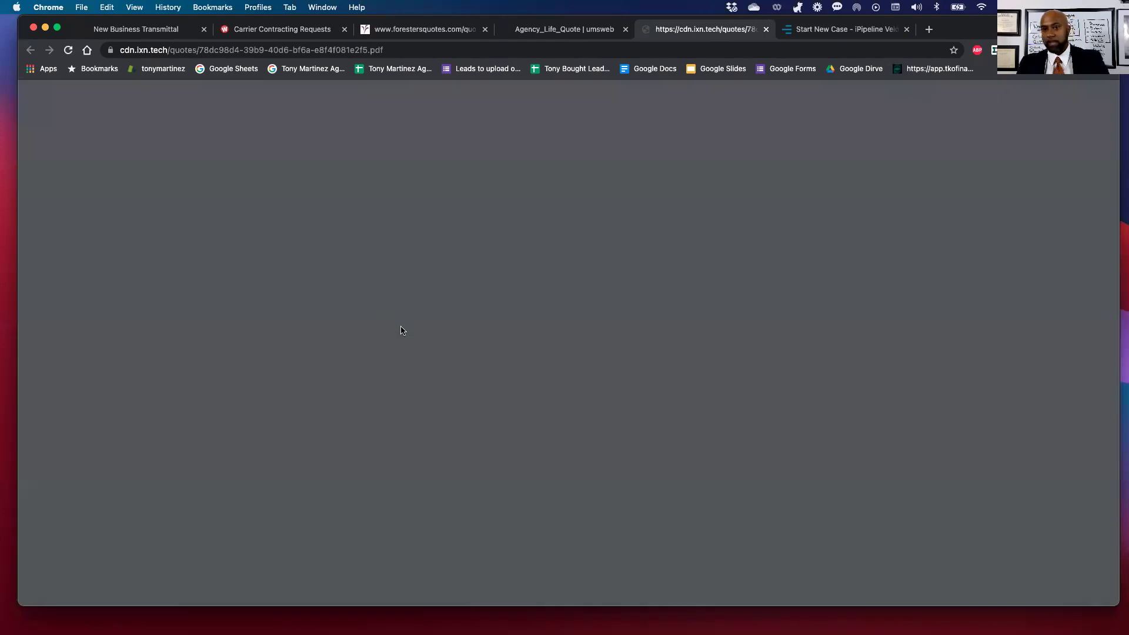
scroll(402, 329, "down", 5)
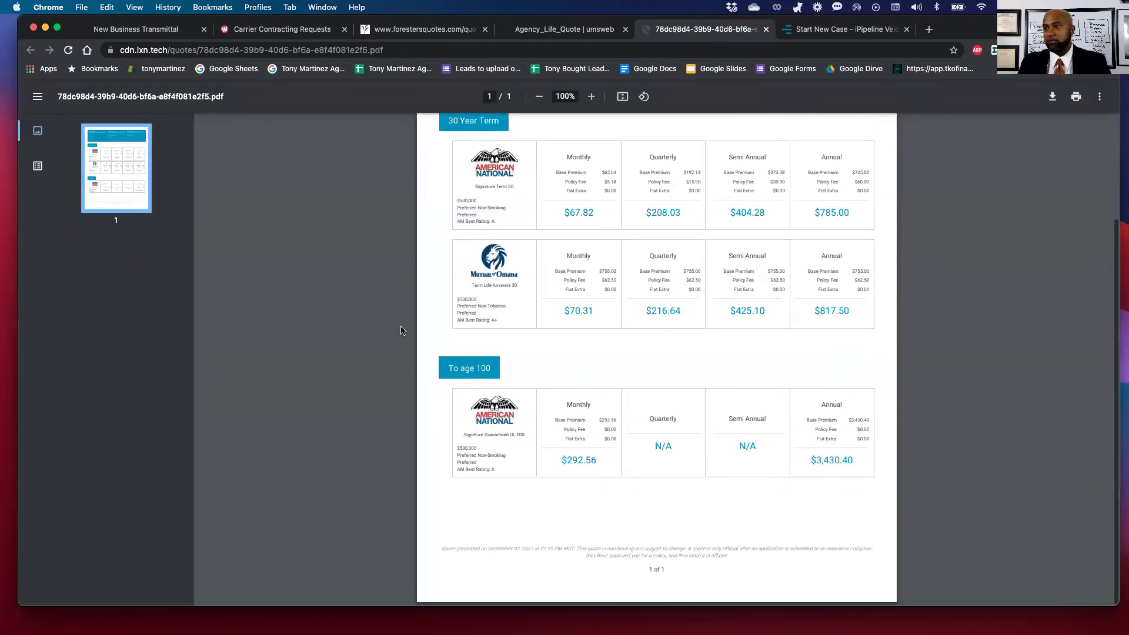
scroll(403, 328, "up", 5)
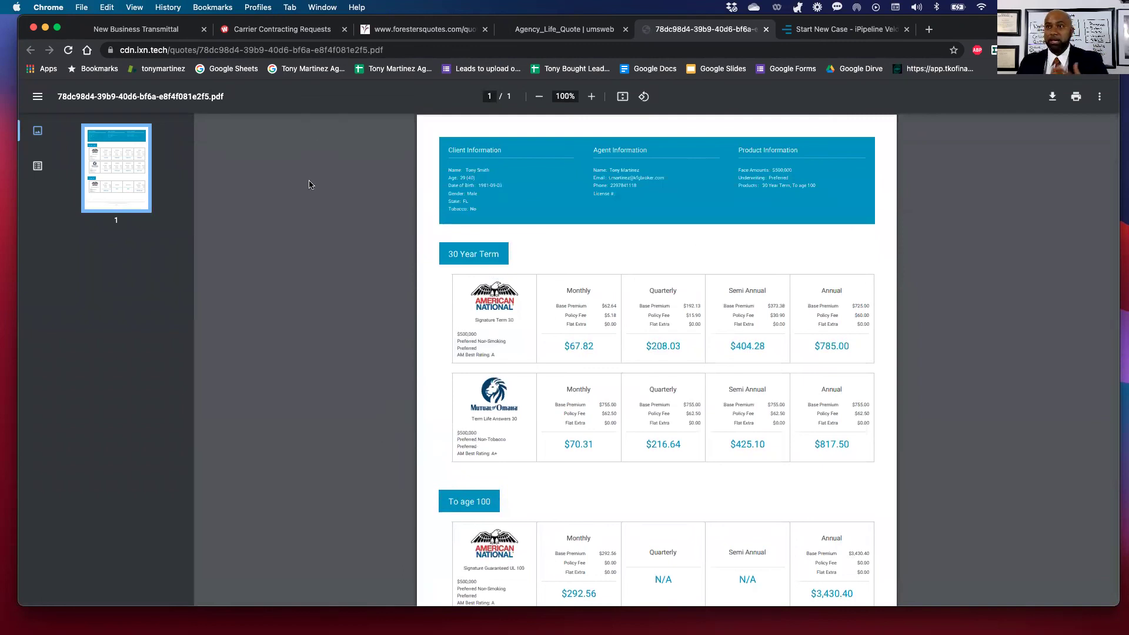
Copy the PDF's web address from the address bar.
left_click(387, 50)
right_click(294, 47)
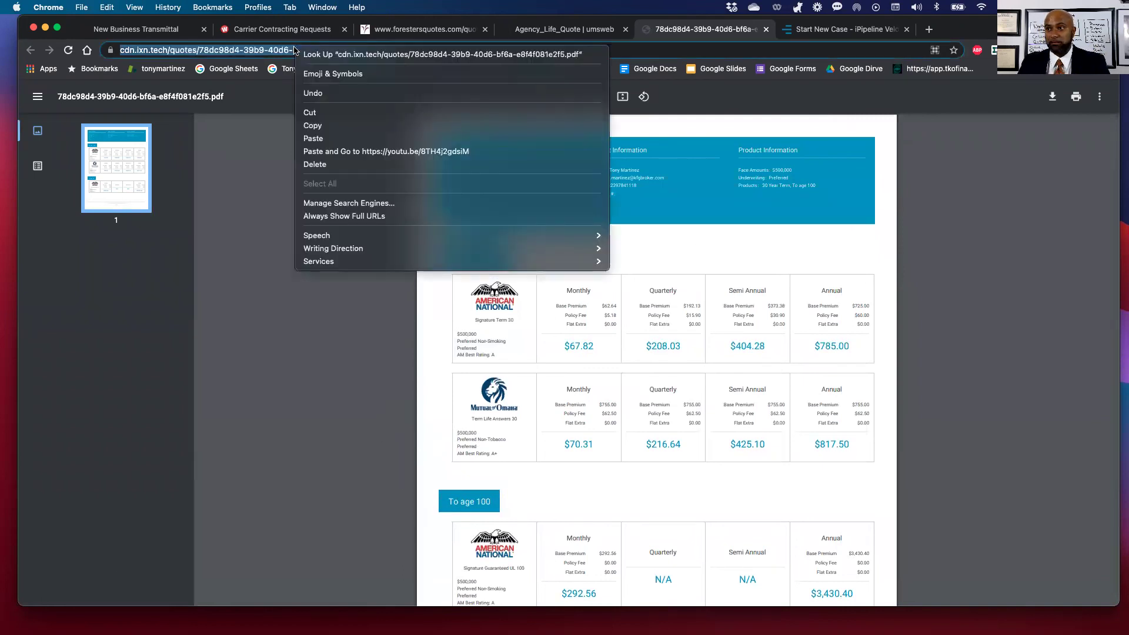
left_click(312, 127)
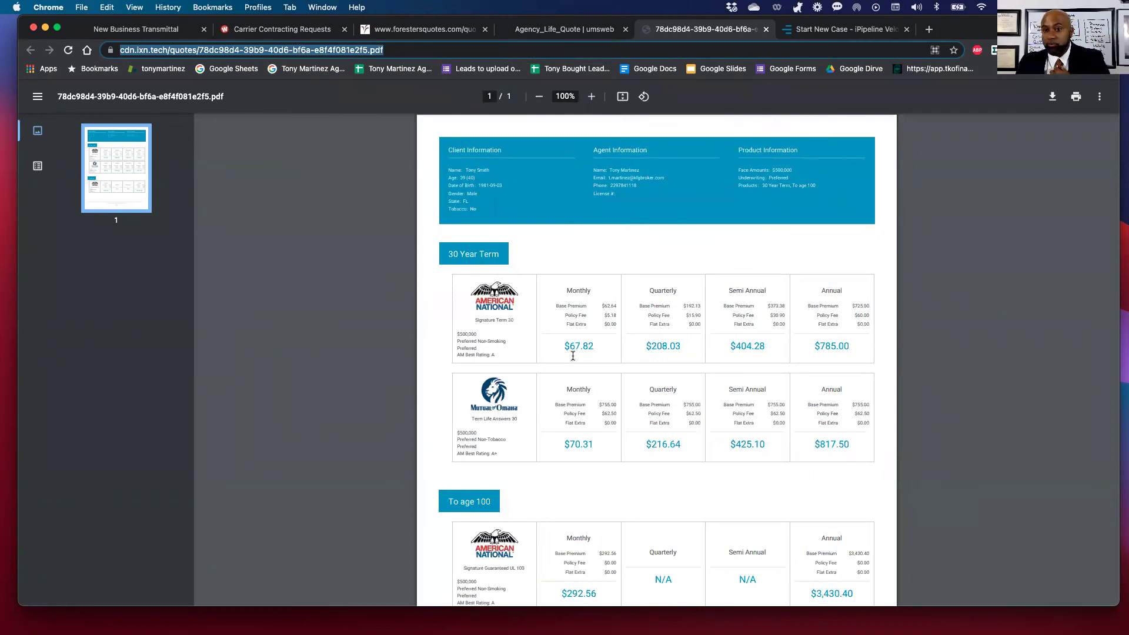
scroll(573, 356, "down", 2)
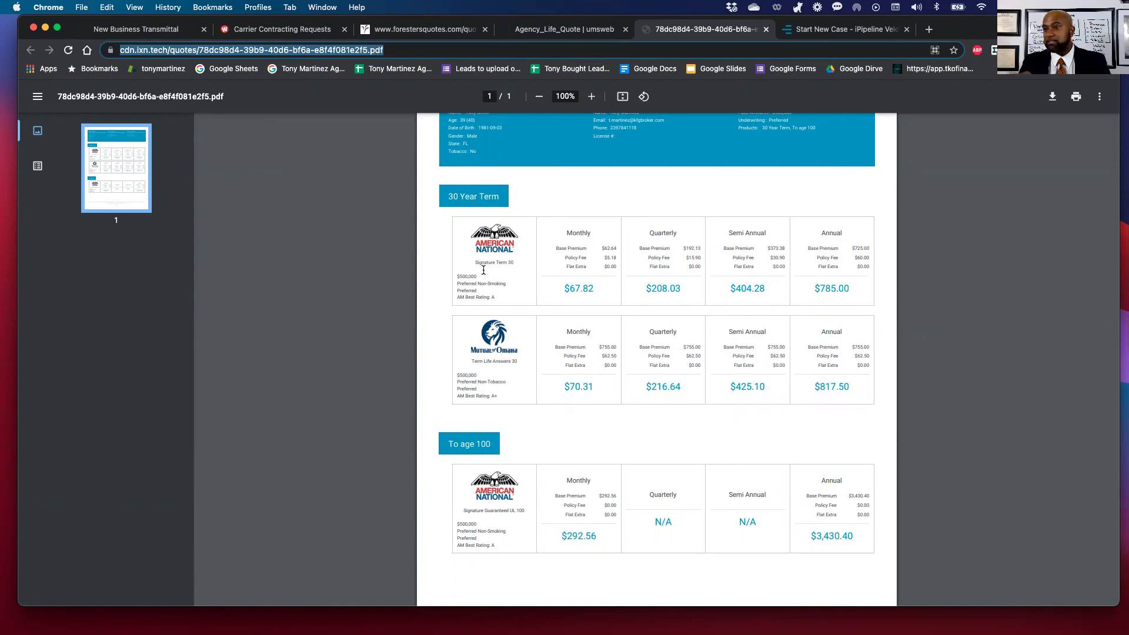
Open the Carrier Contracting Requests form via Support Center, then return to the Foresters $250,000 term results.
left_click(128, 33)
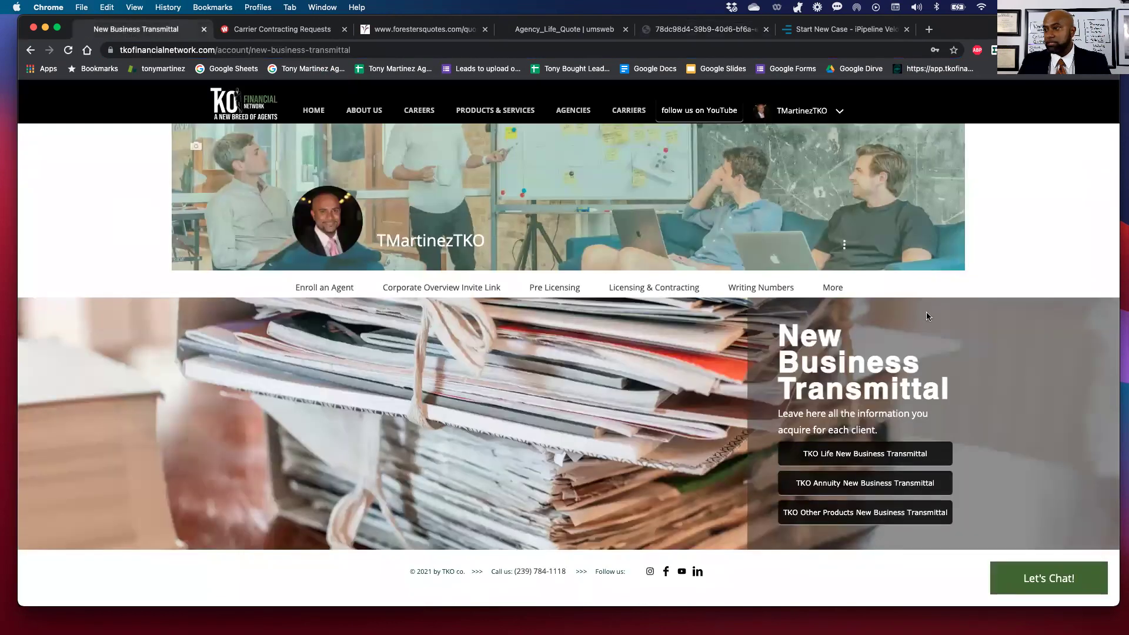
mouse_move(853, 293)
scroll(850, 401, "down", 10)
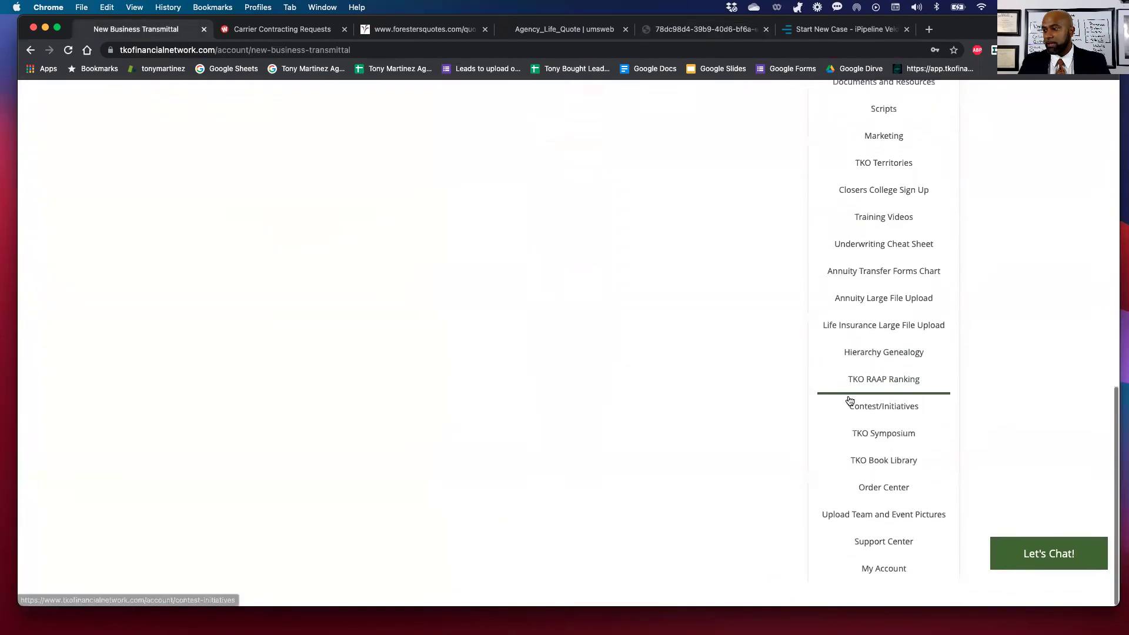
left_click(871, 573)
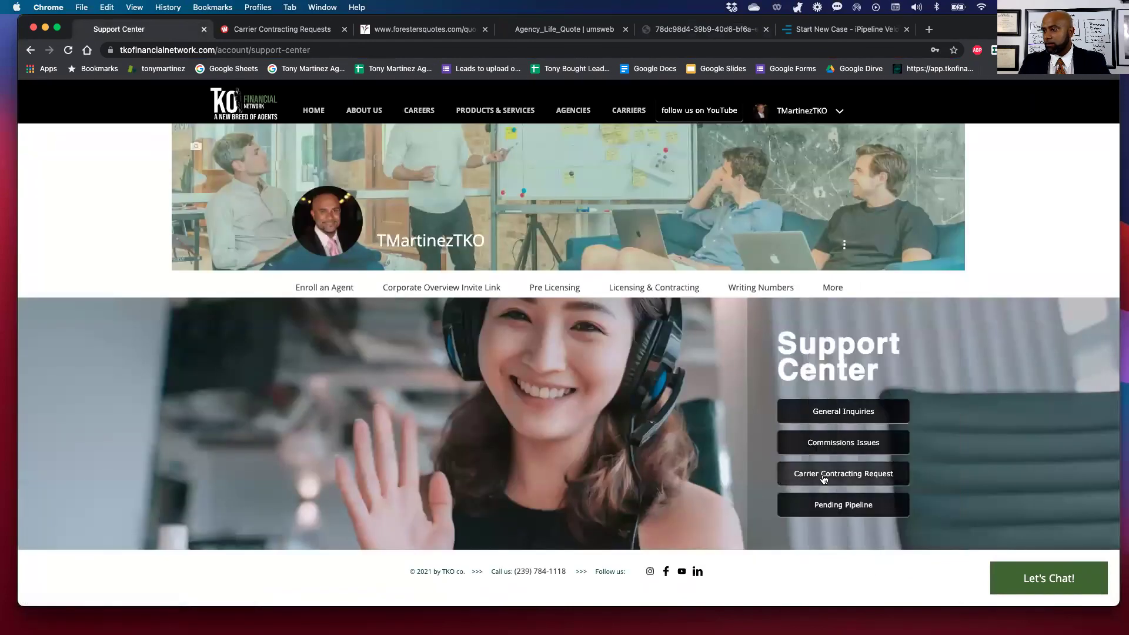
left_click(823, 479)
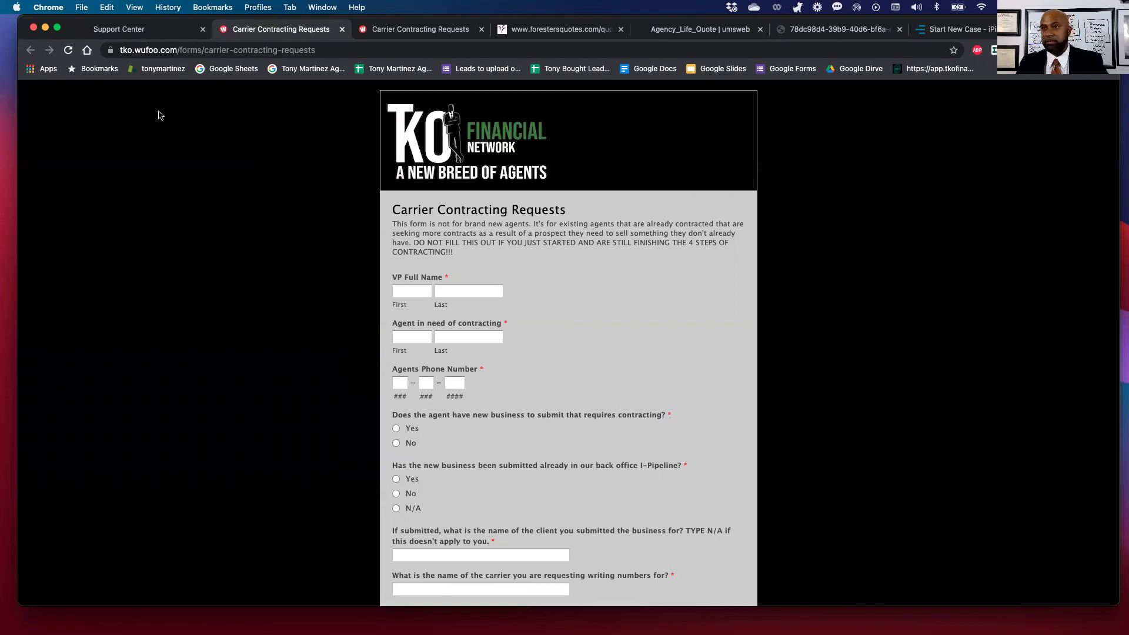
left_click(139, 32)
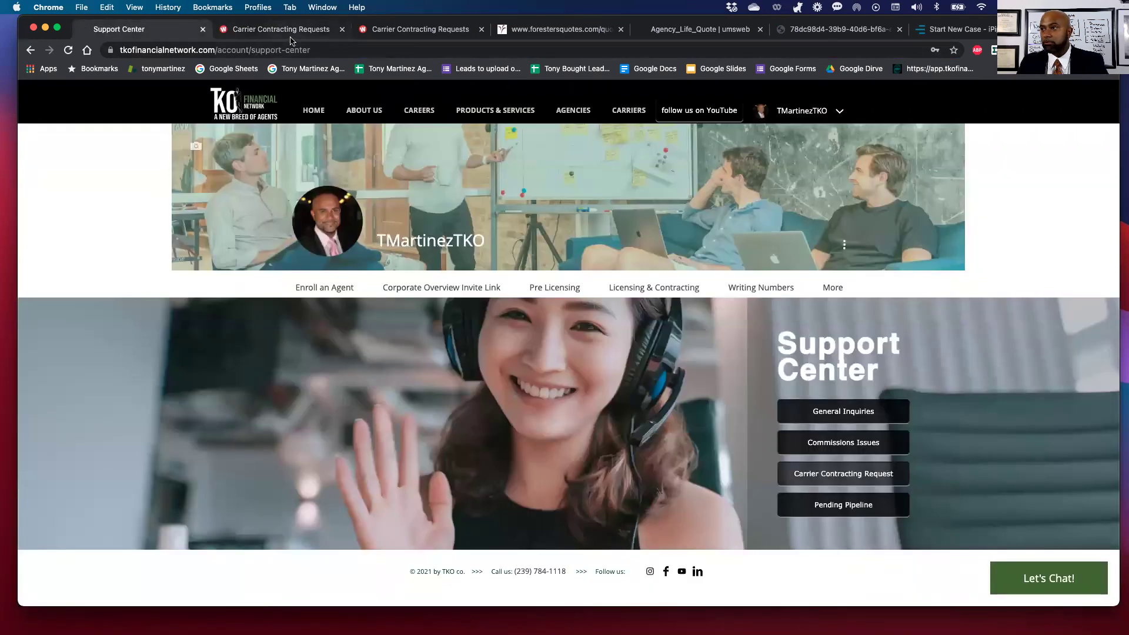
left_click(573, 36)
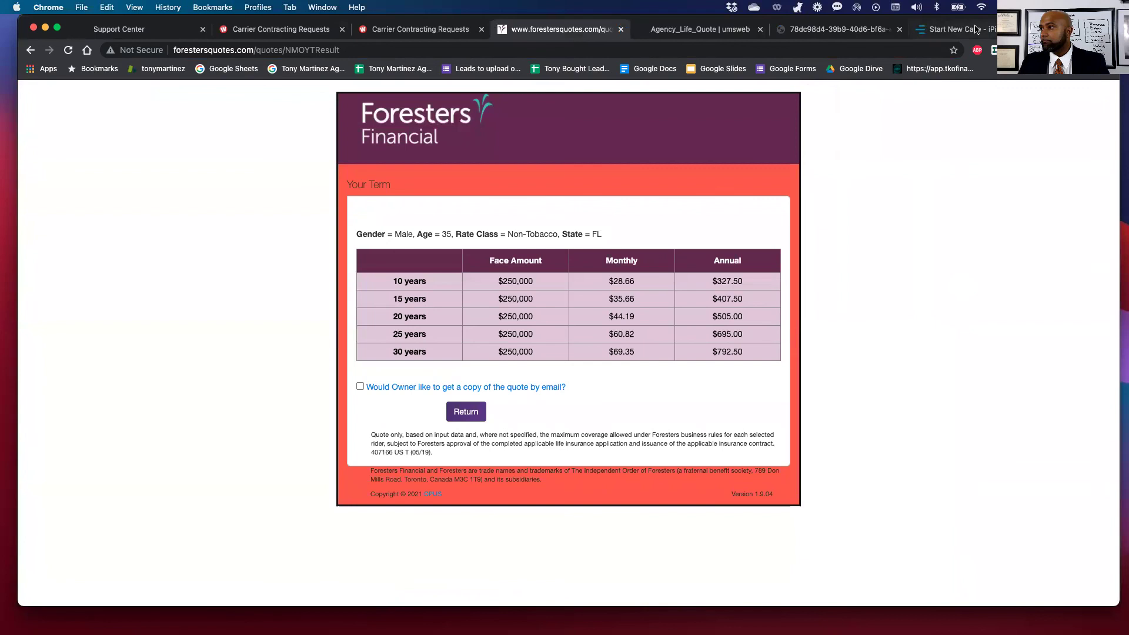
Review the quote comparison PDF from the top, then go back to the Agency_Life_Quote tab.
left_click(699, 29)
left_click(864, 31)
scroll(223, 318, "up", 2)
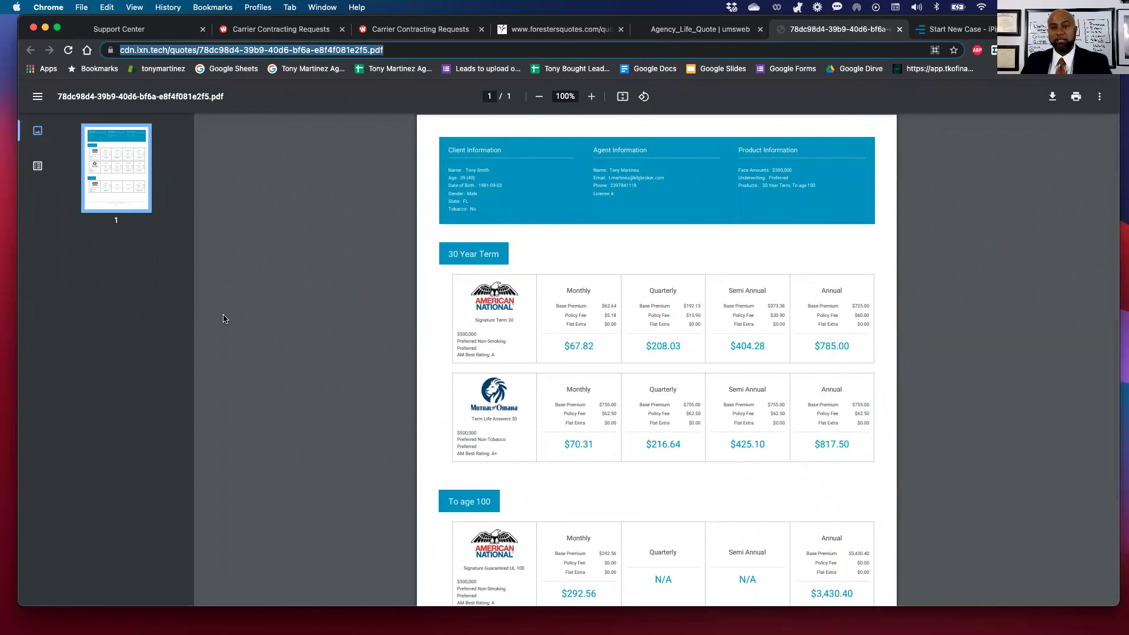
left_click(452, 253)
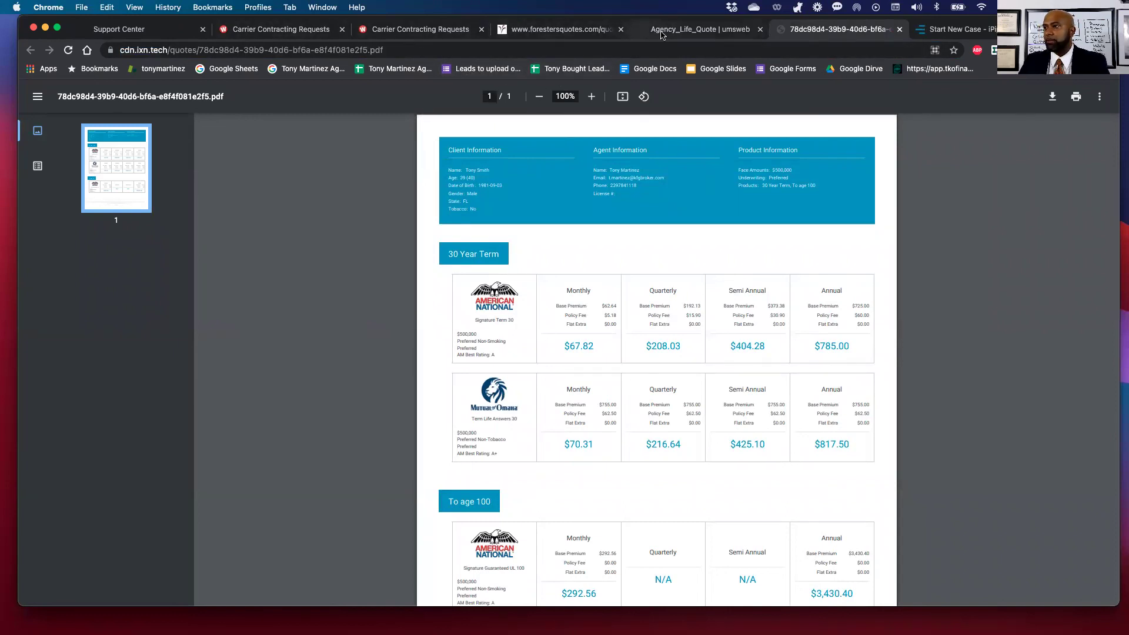
left_click(700, 29)
scroll(647, 365, "up", 5)
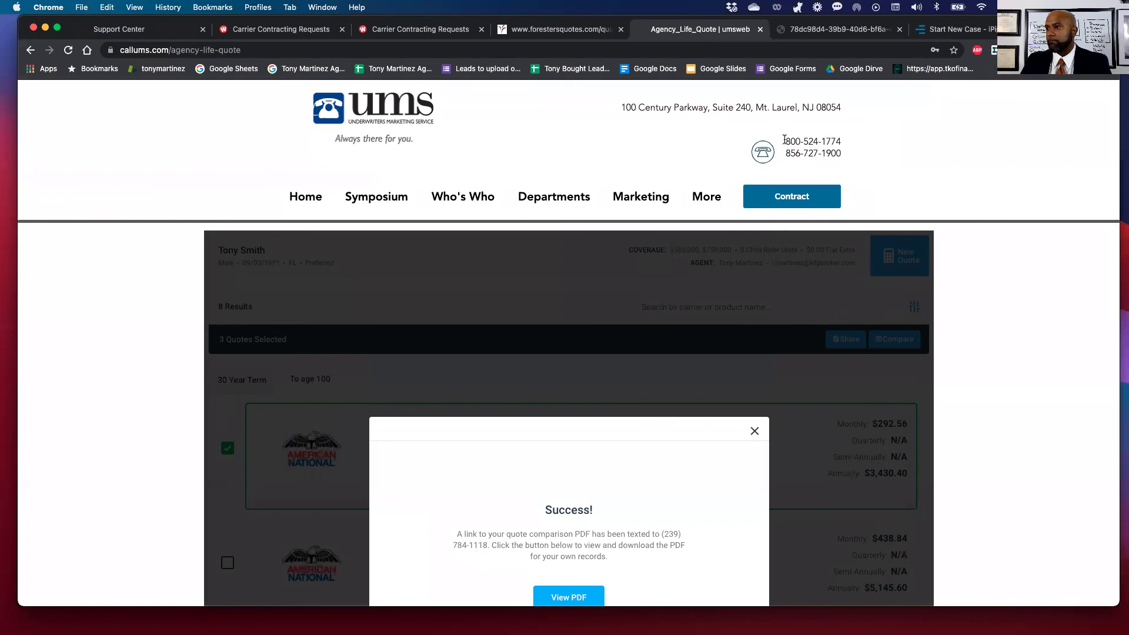
left_click_drag(785, 140, 845, 158)
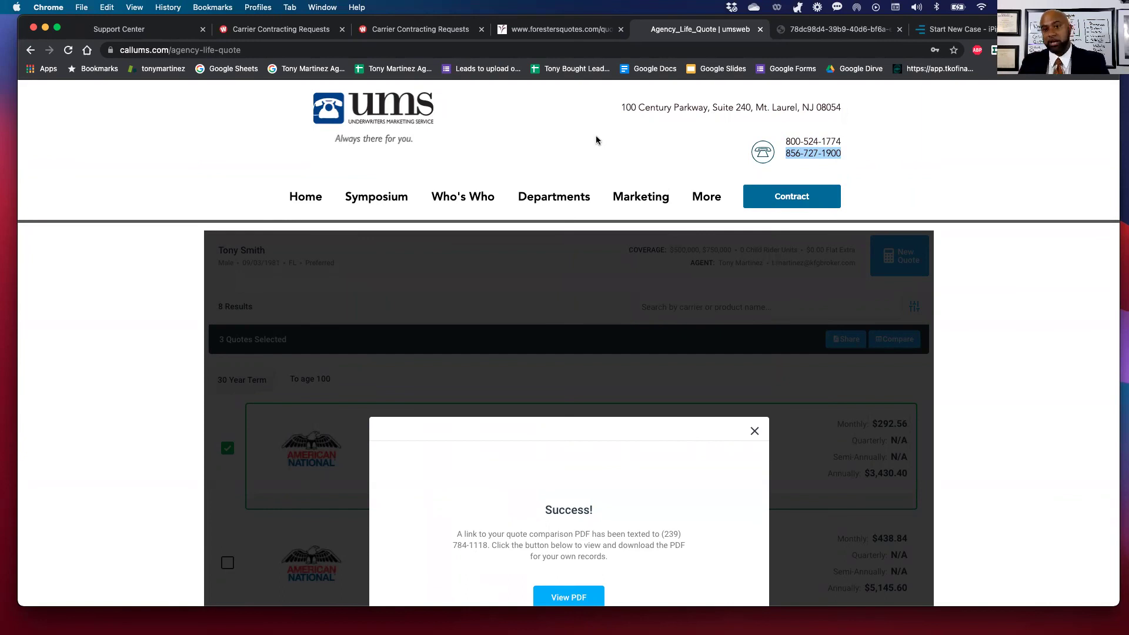
scroll(596, 140, "down", 2)
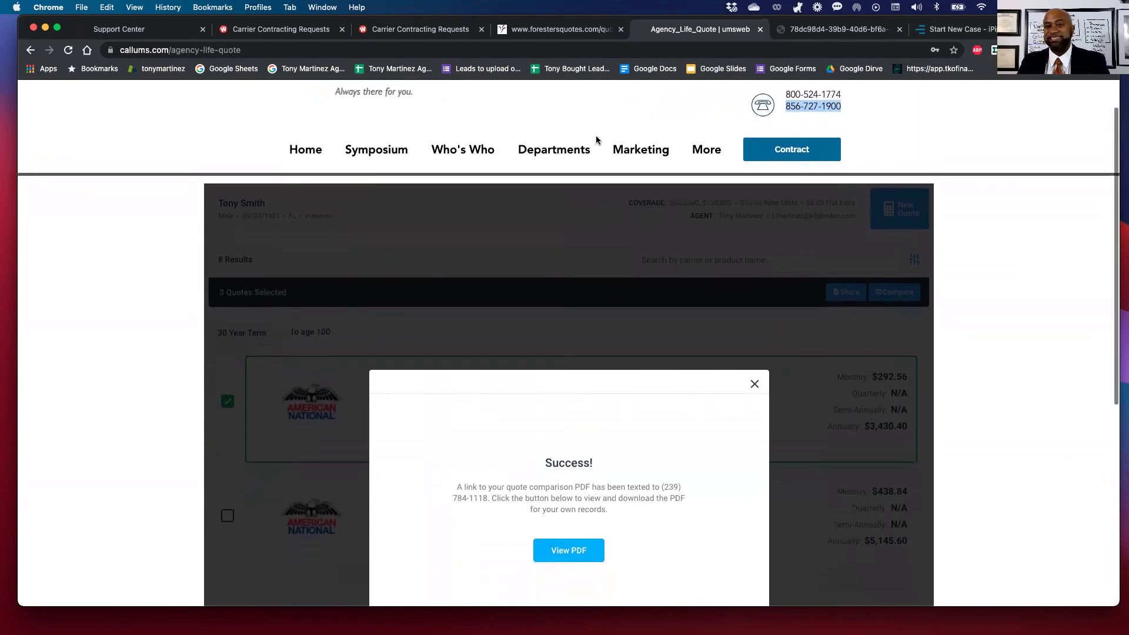
mouse_move(596, 140)
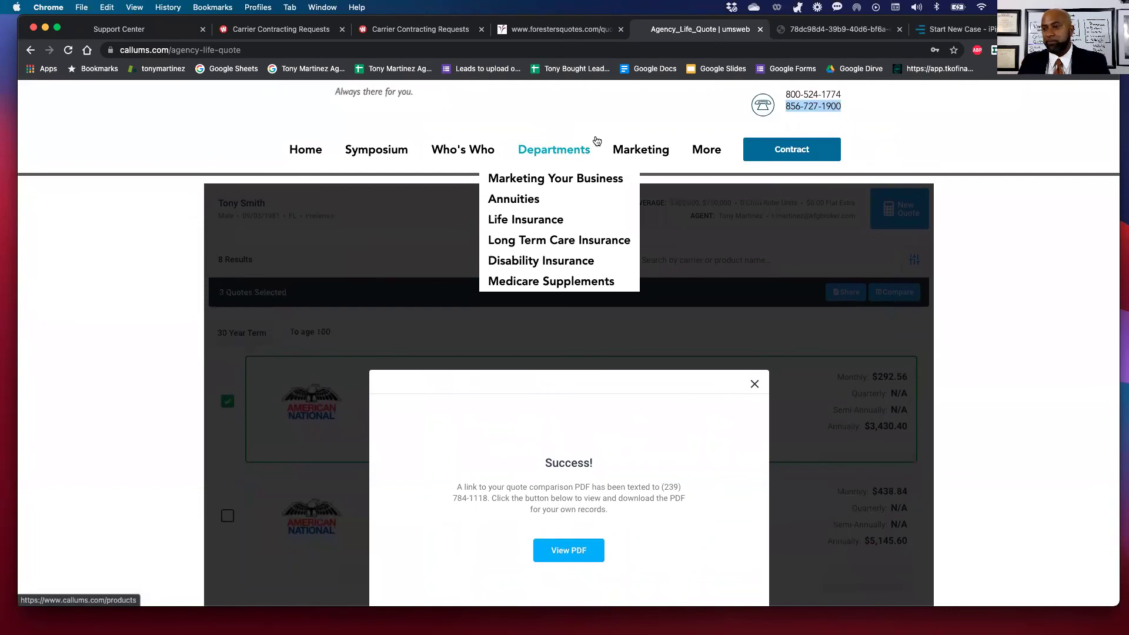